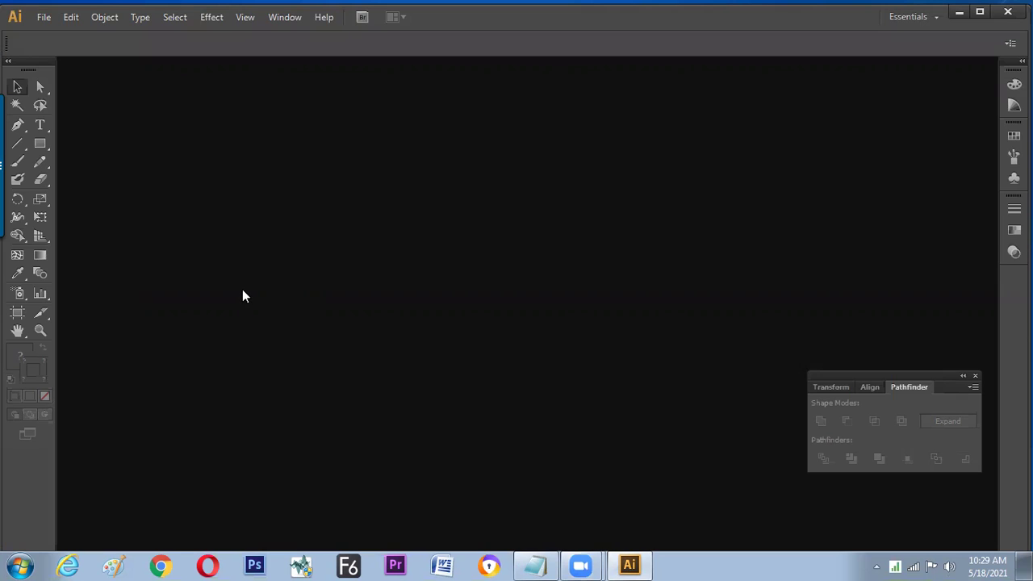
Launch Paint in the background, return to Illustrator and start a new document.
click(113, 565)
key(alt+Tab)
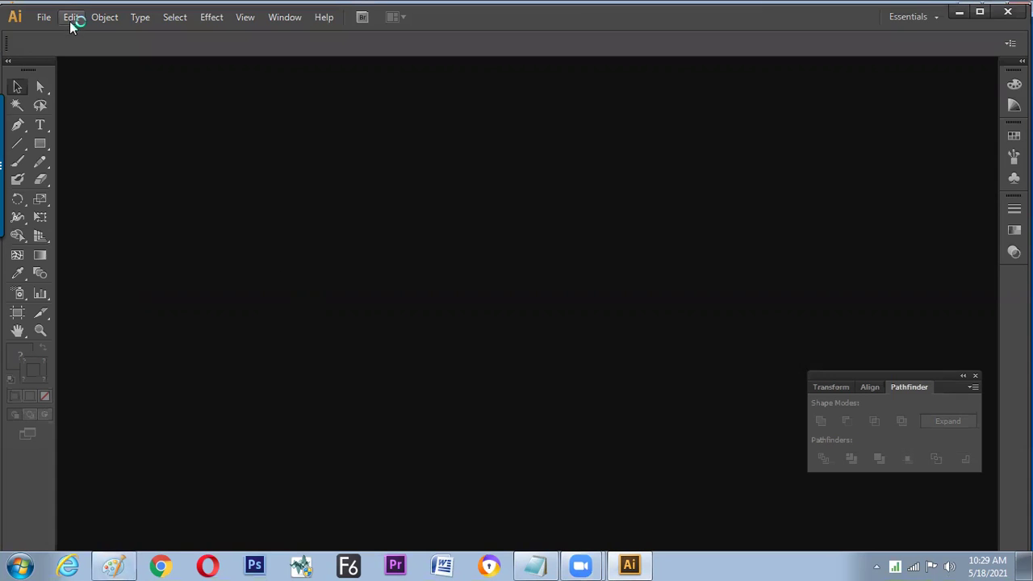
click(44, 19)
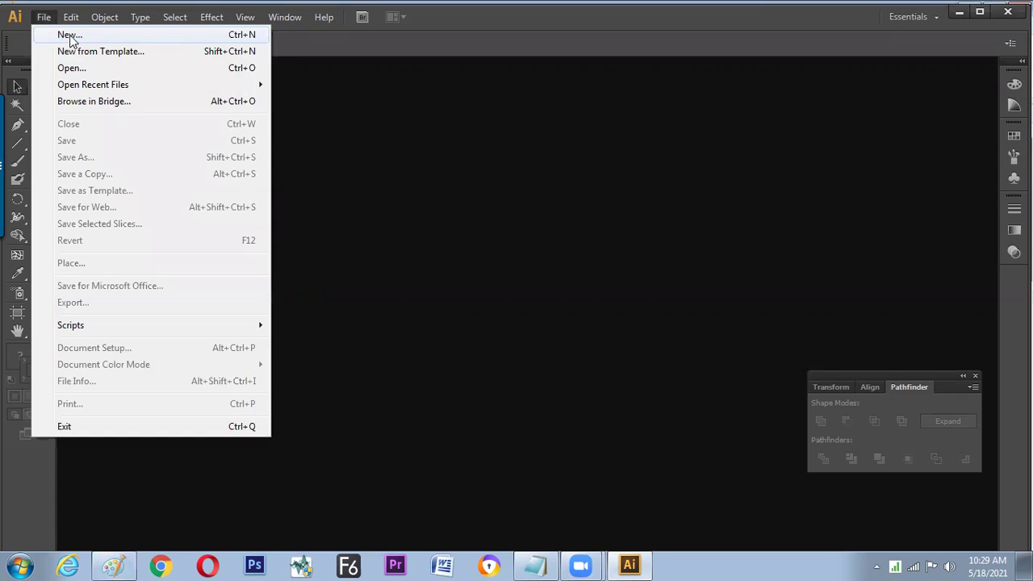
key(Escape)
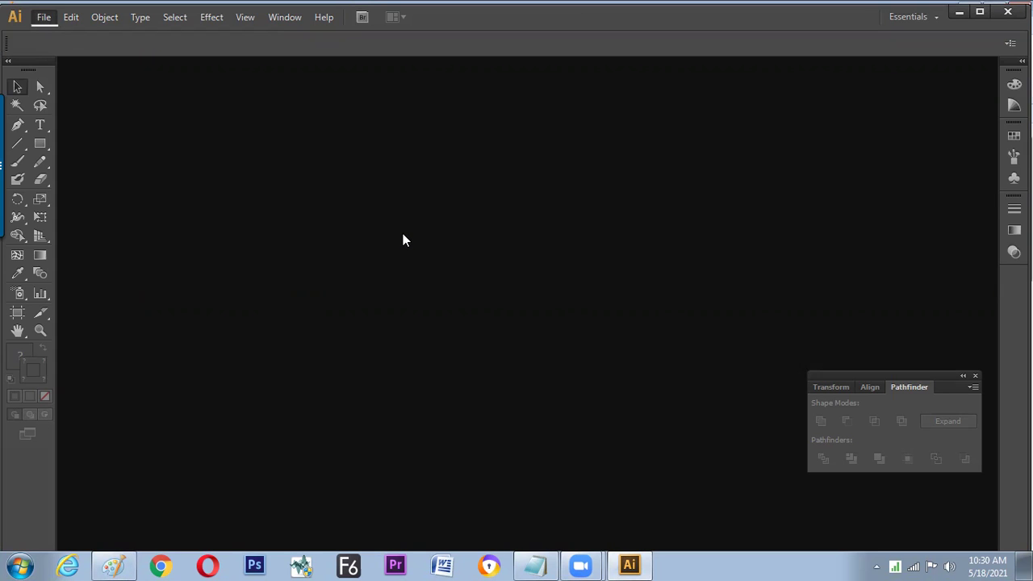
key(ctrl+n)
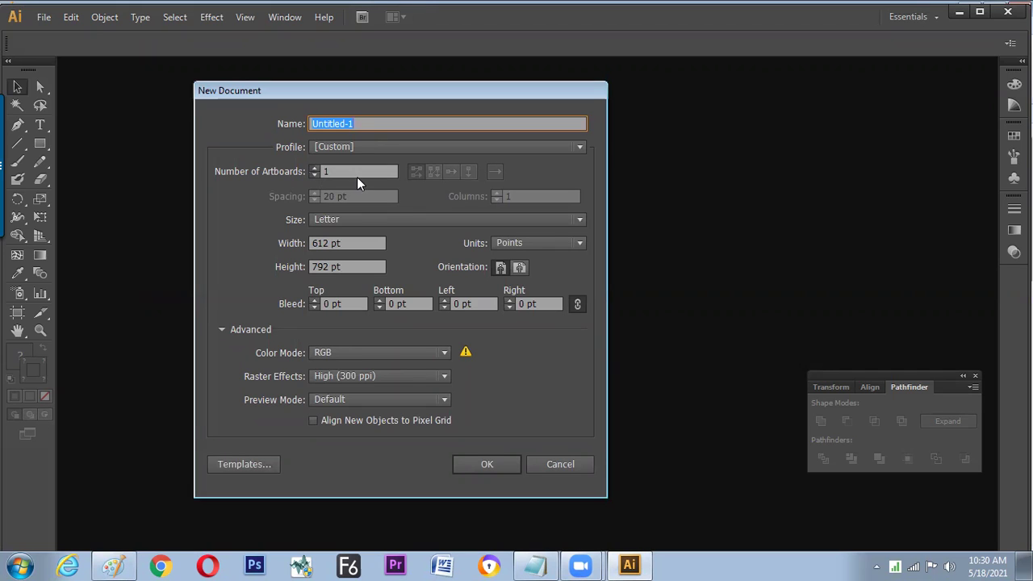
Raise the new document's number of artboards and reduce it back to 1.
click(314, 168)
click(314, 169)
click(313, 168)
click(314, 169)
click(314, 174)
click(315, 174)
click(315, 175)
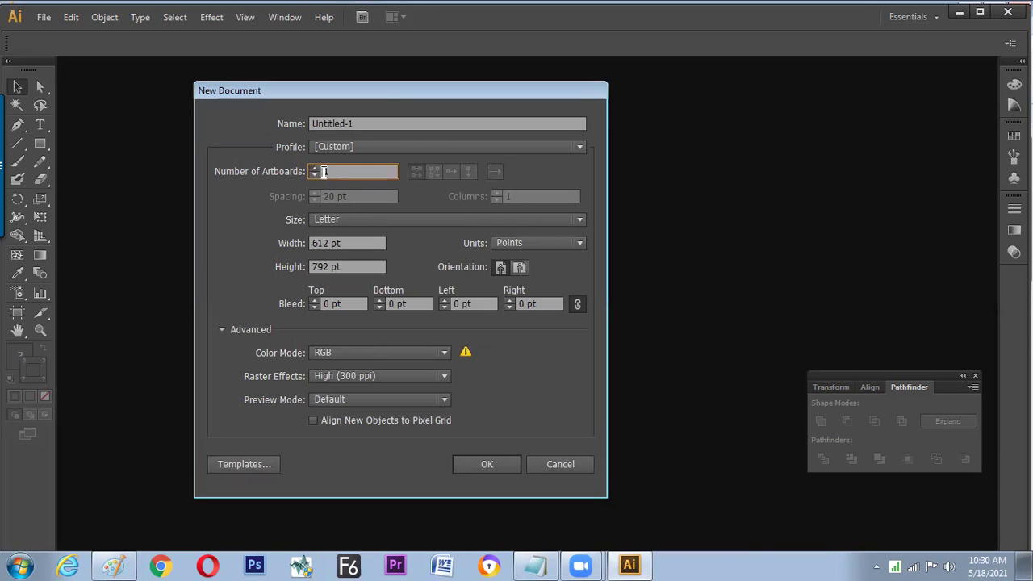
Examine the page sizes and profiles offered for the new document.
click(334, 219)
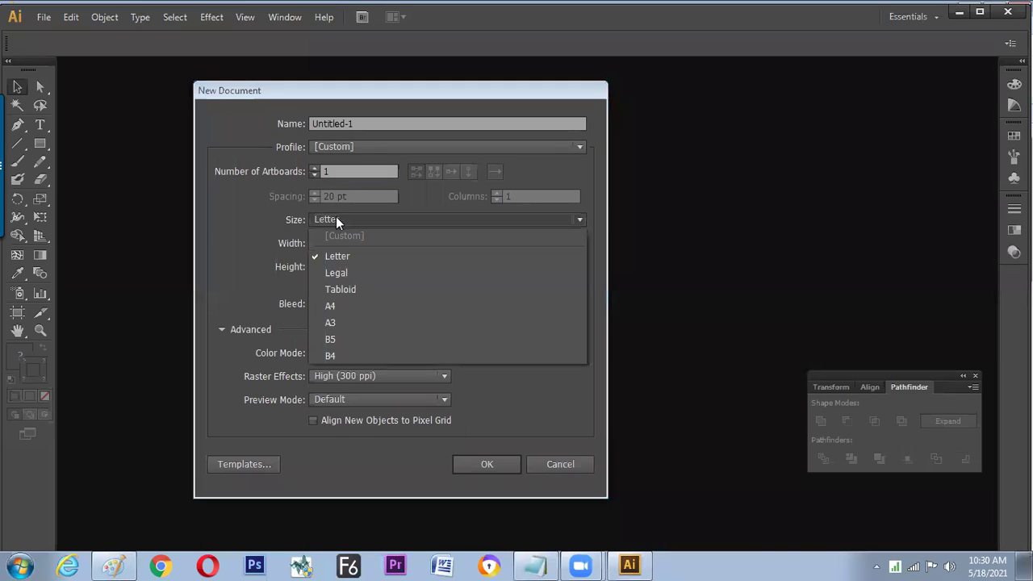
click(240, 280)
click(341, 147)
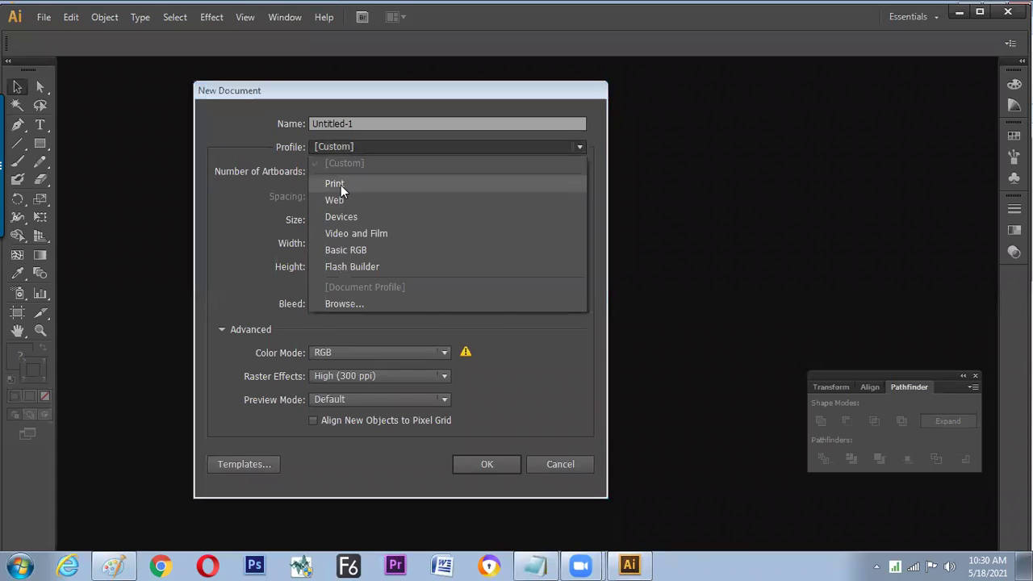
click(300, 150)
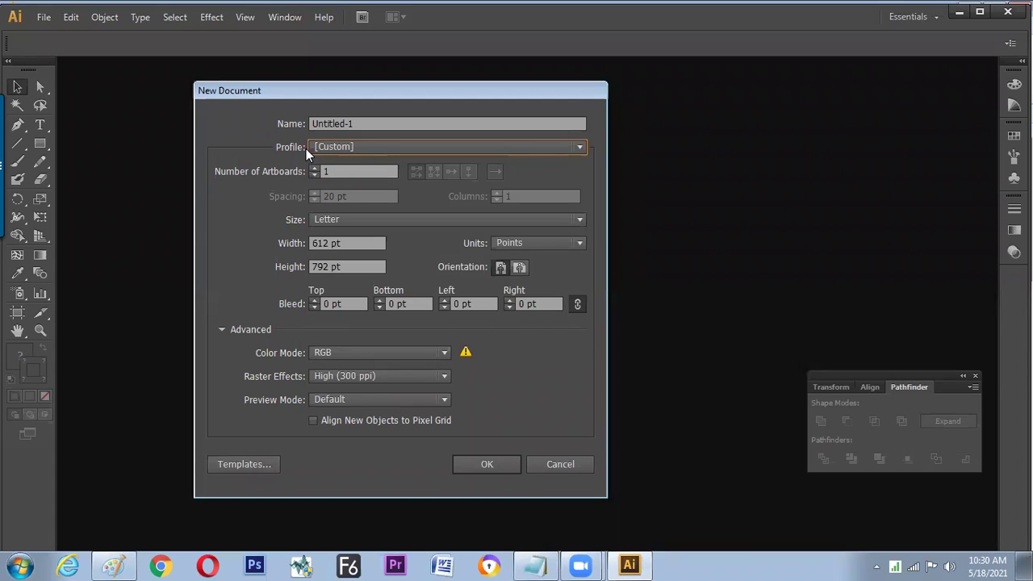
Set the document profile to Print and the page size to A4.
click(324, 147)
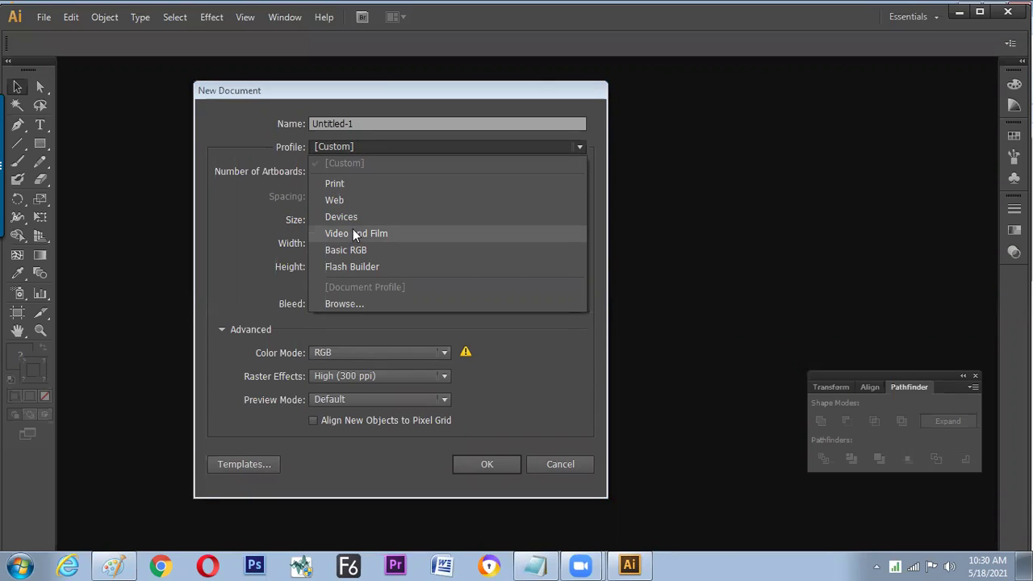
click(352, 183)
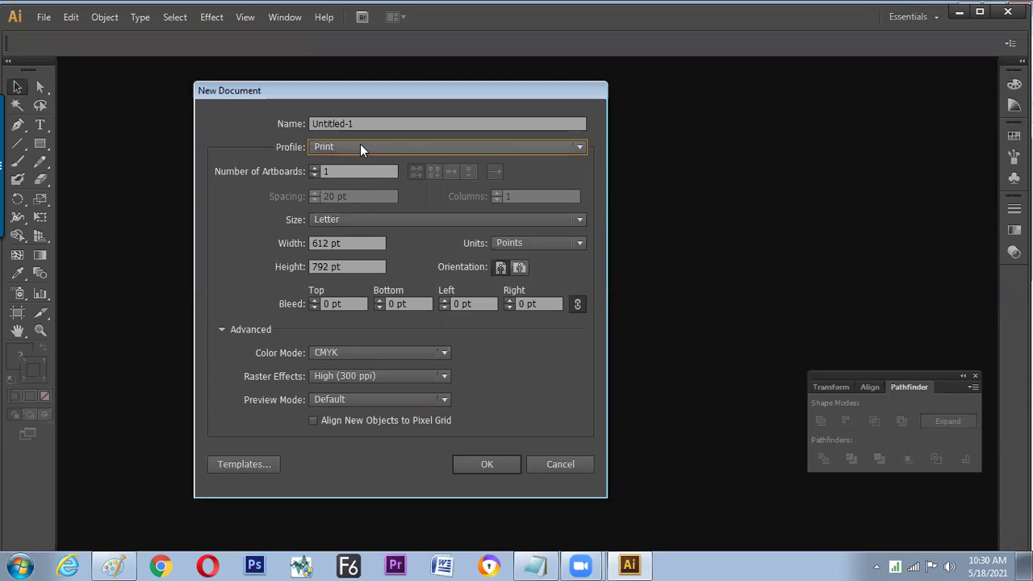
click(334, 220)
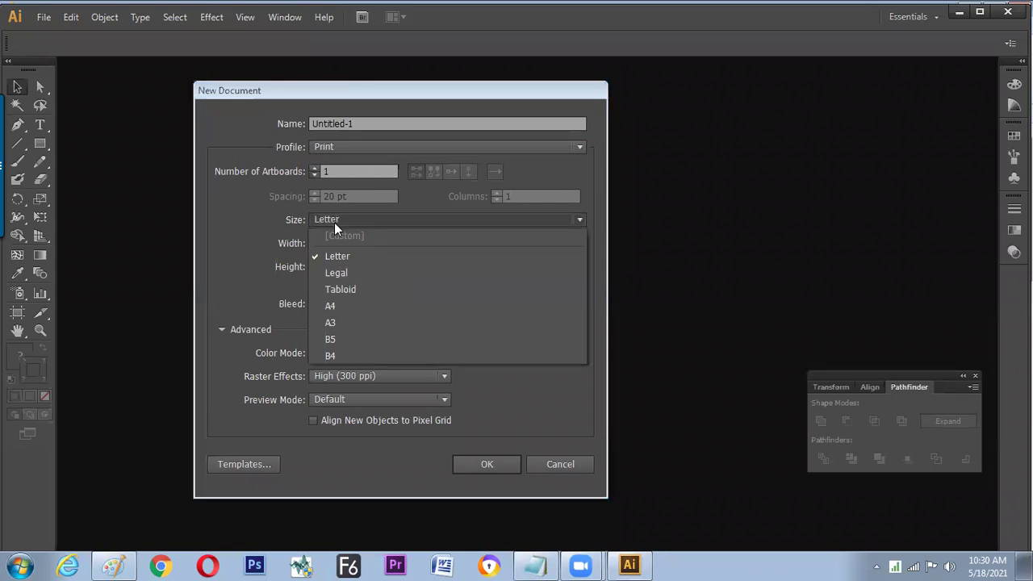
click(331, 307)
Reapply the Print profile, choose the A4 page size again and check the size options.
click(354, 147)
click(338, 182)
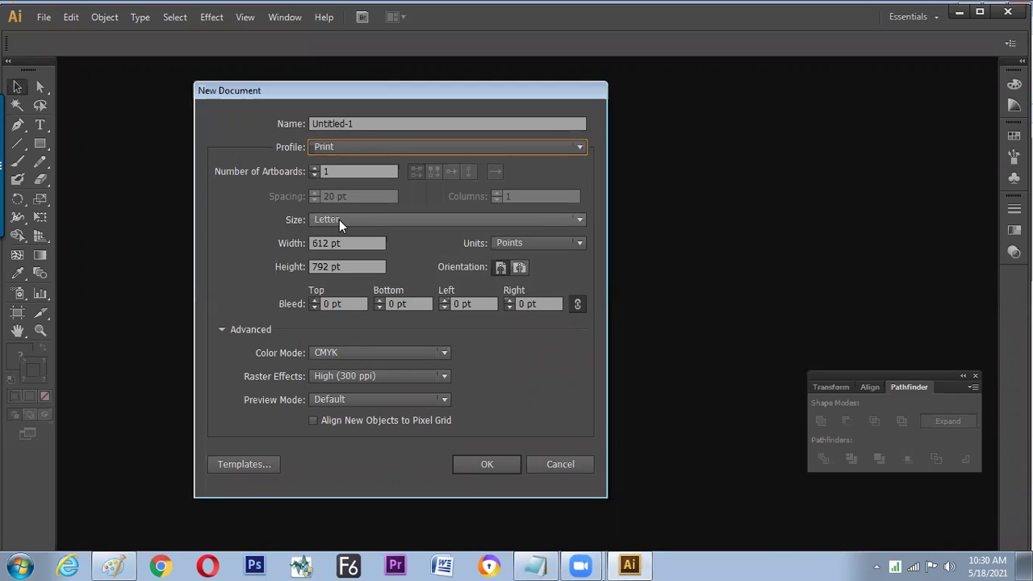
click(339, 220)
click(331, 307)
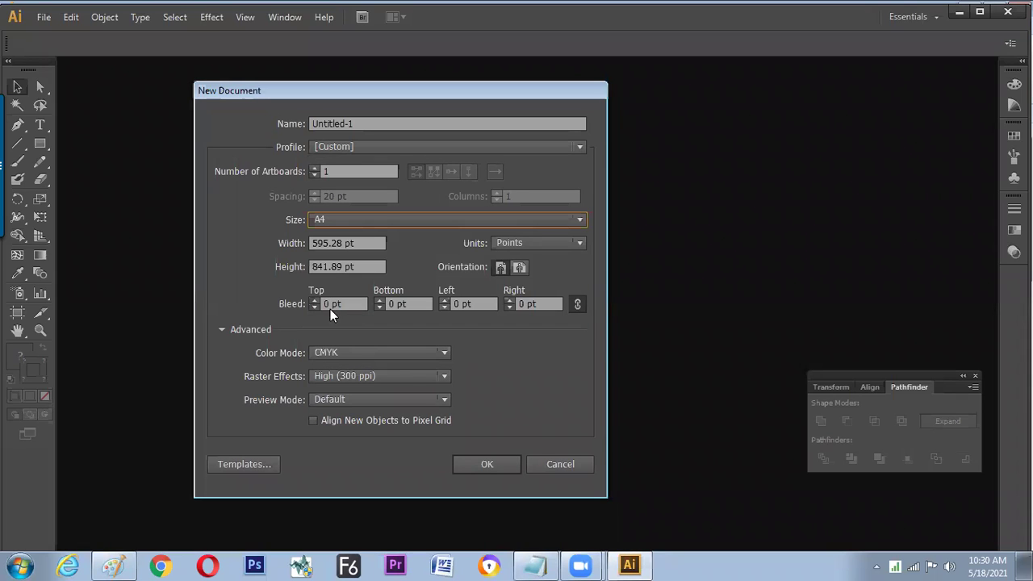
click(338, 221)
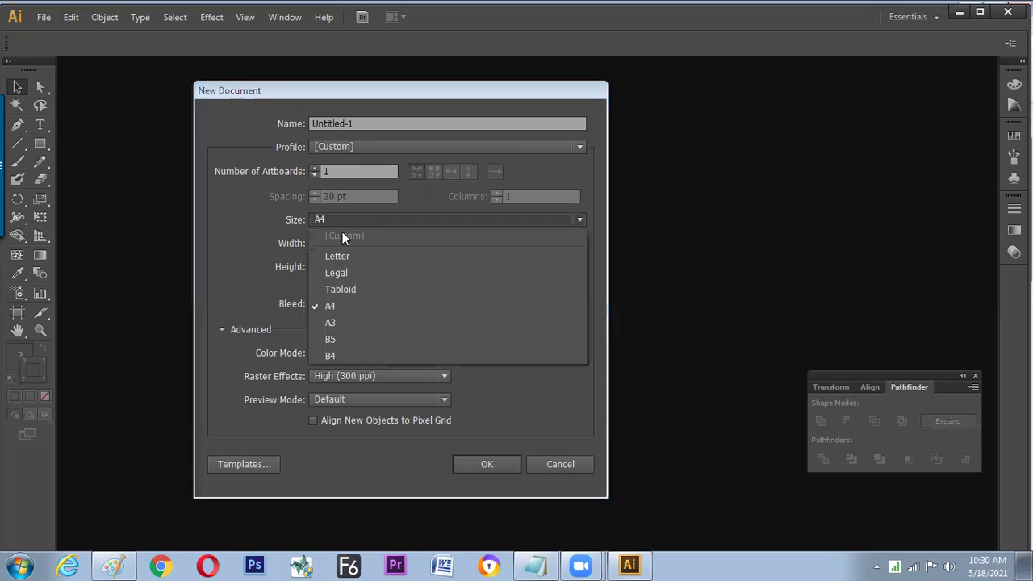
click(245, 233)
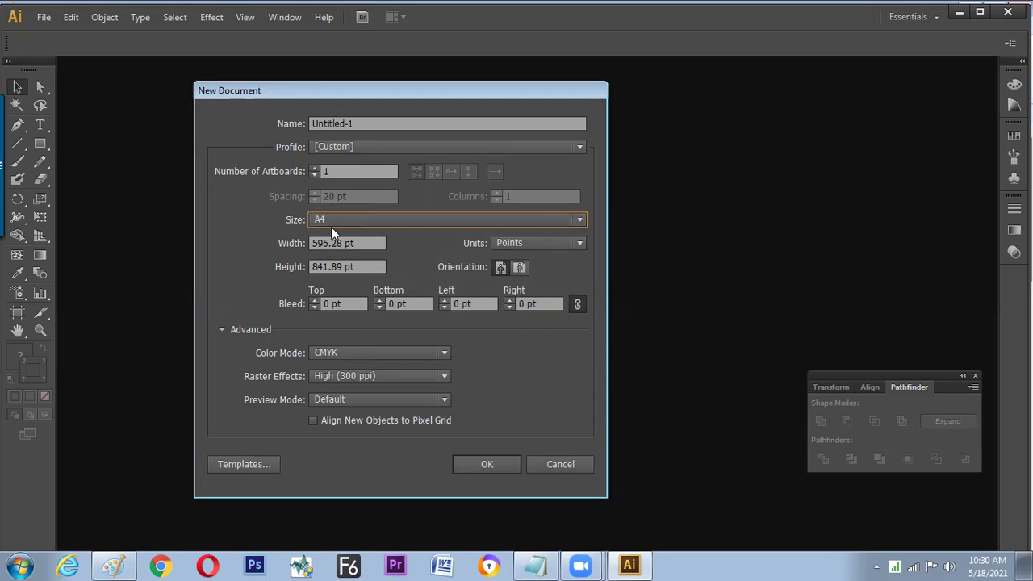
Reset the new document to the Print profile and change its units to Millimeters.
click(387, 143)
click(343, 185)
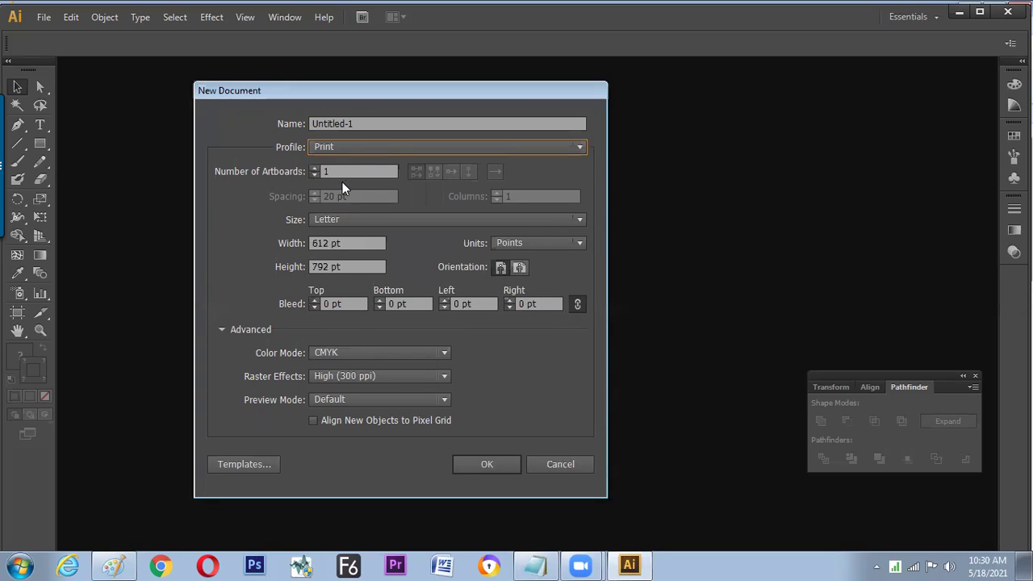
click(505, 243)
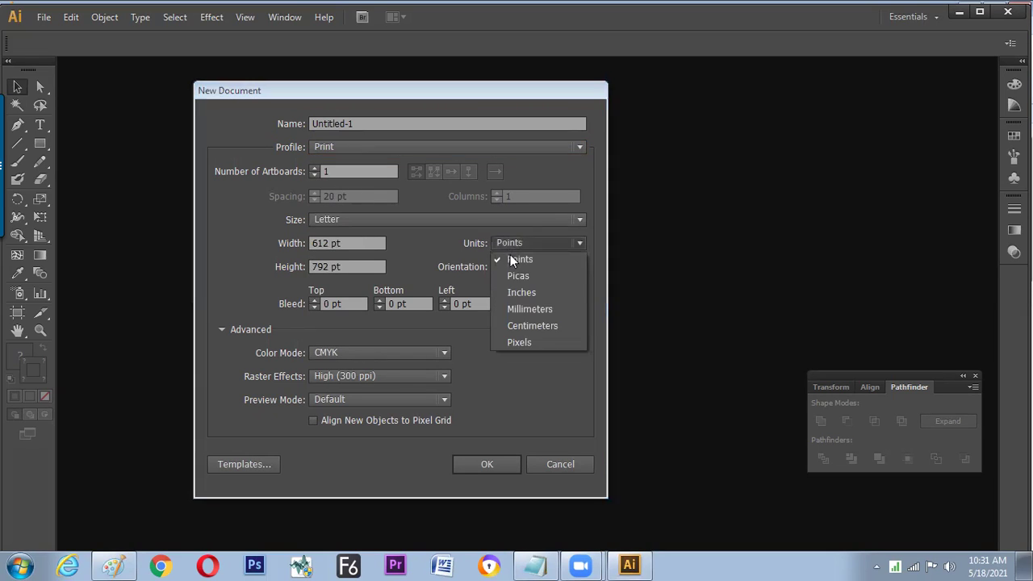
click(516, 307)
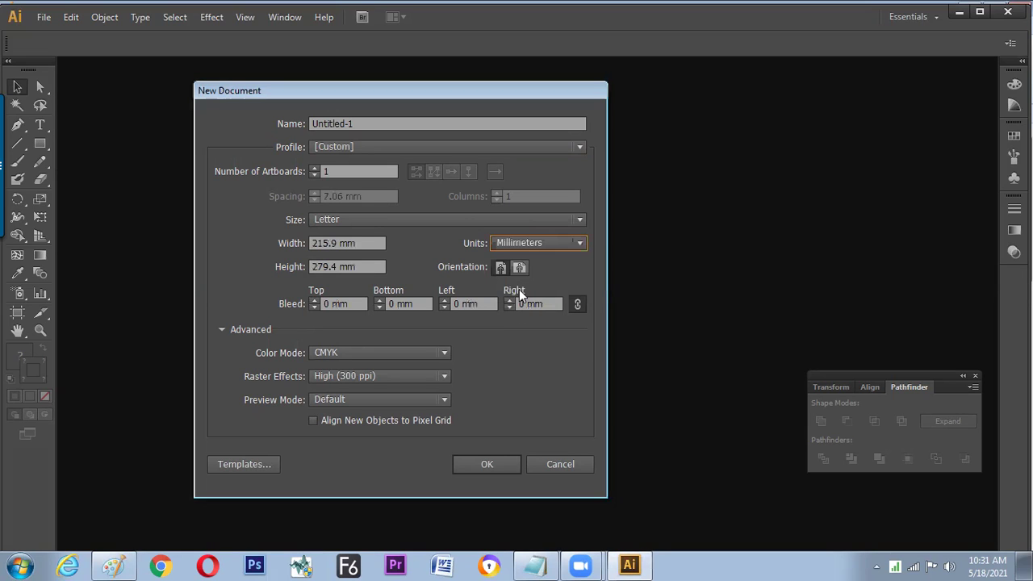
Set a custom page size of 90 mm wide by 50 mm high.
click(349, 247)
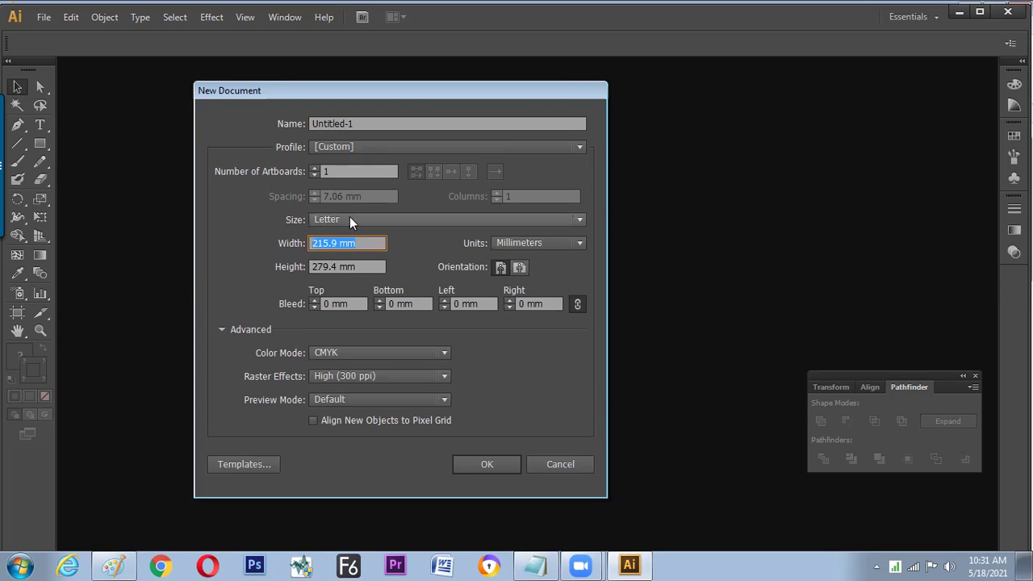
text(90)
key(Tab)
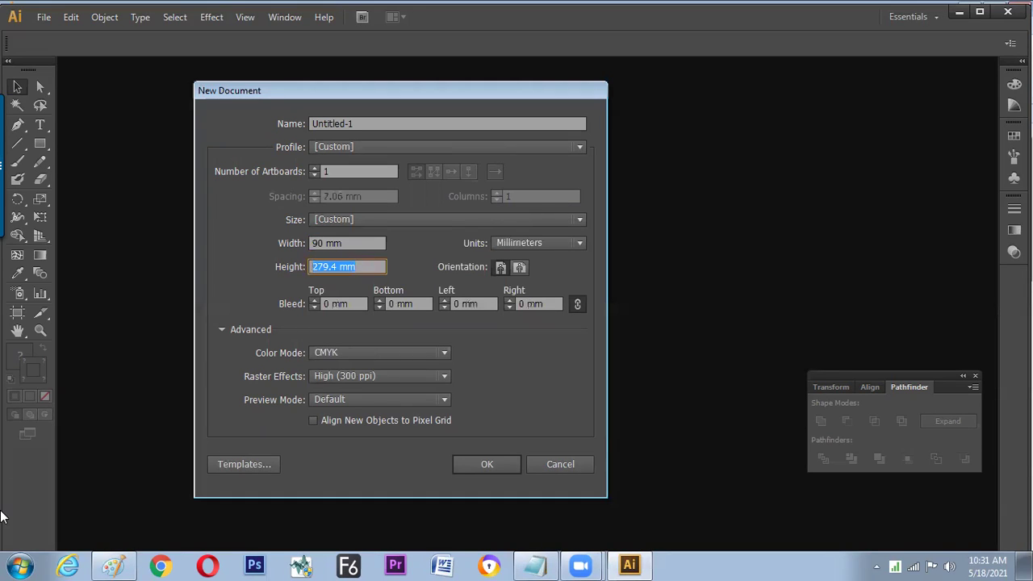
text(50)
click(351, 245)
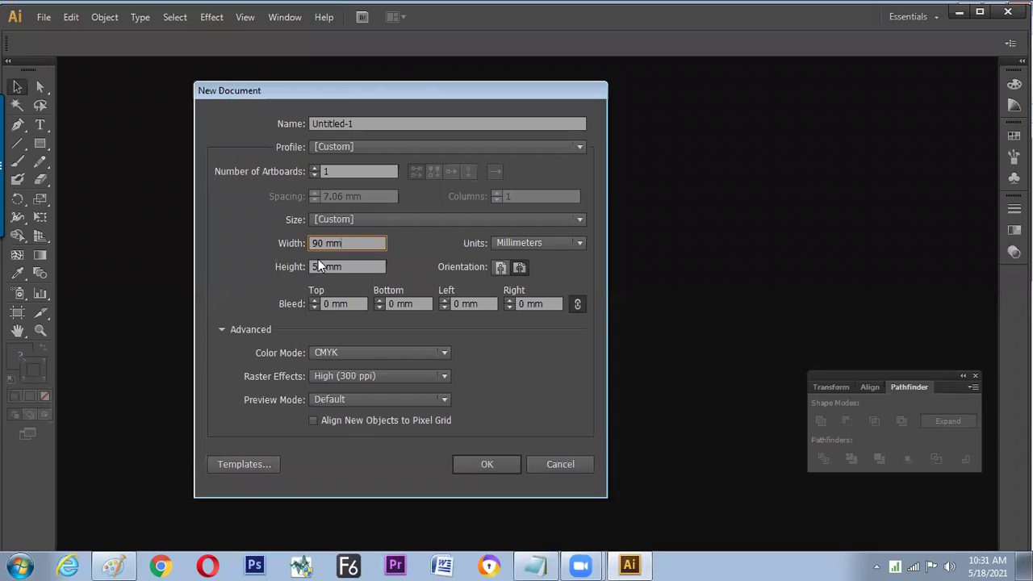
click(355, 147)
click(255, 210)
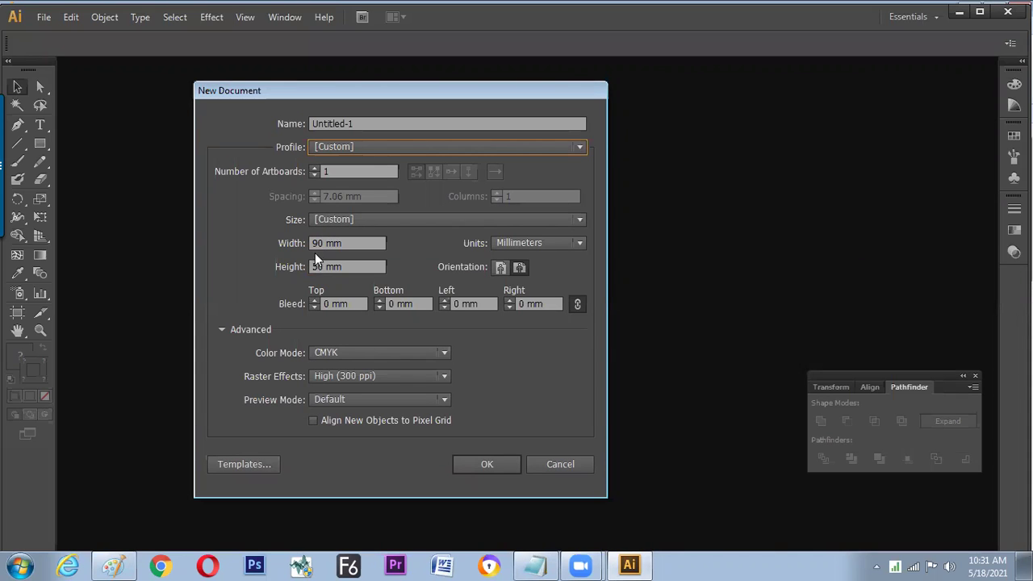
Switch the page orientation to portrait, back to landscape and to portrait again.
click(500, 269)
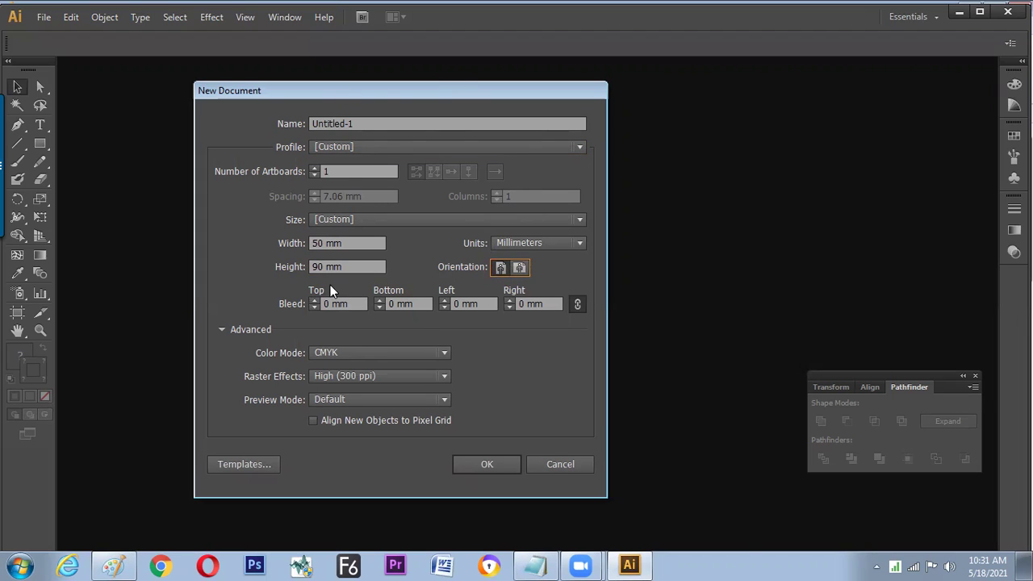
click(518, 269)
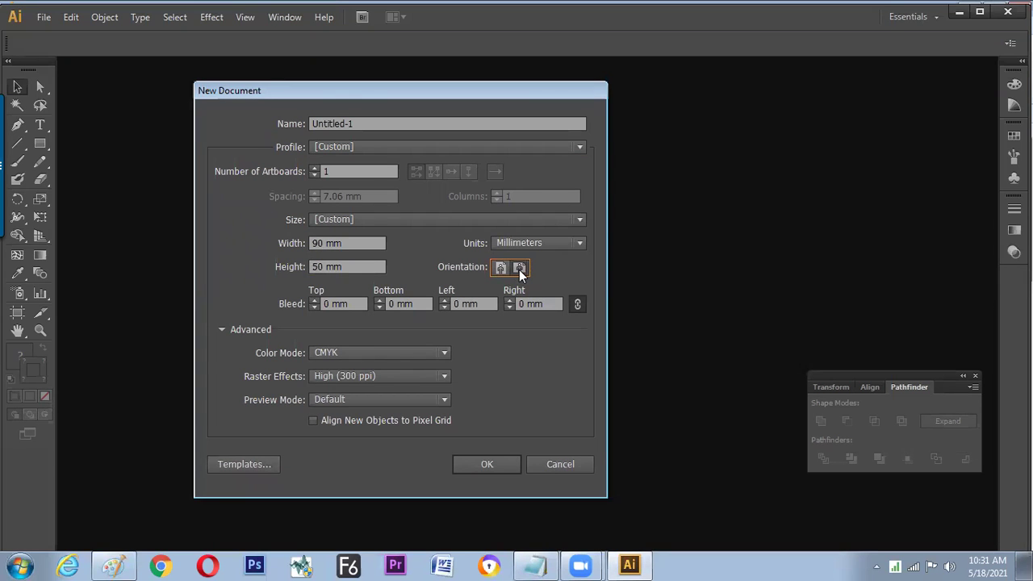
click(501, 269)
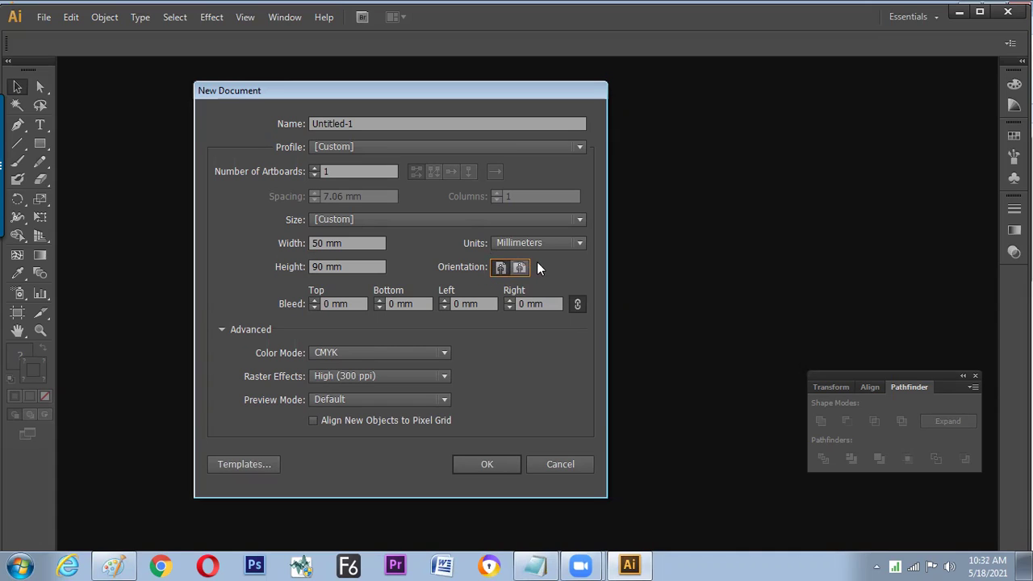
Apply the Print profile to the new document and select A4 as its page size.
click(458, 147)
click(353, 183)
click(376, 219)
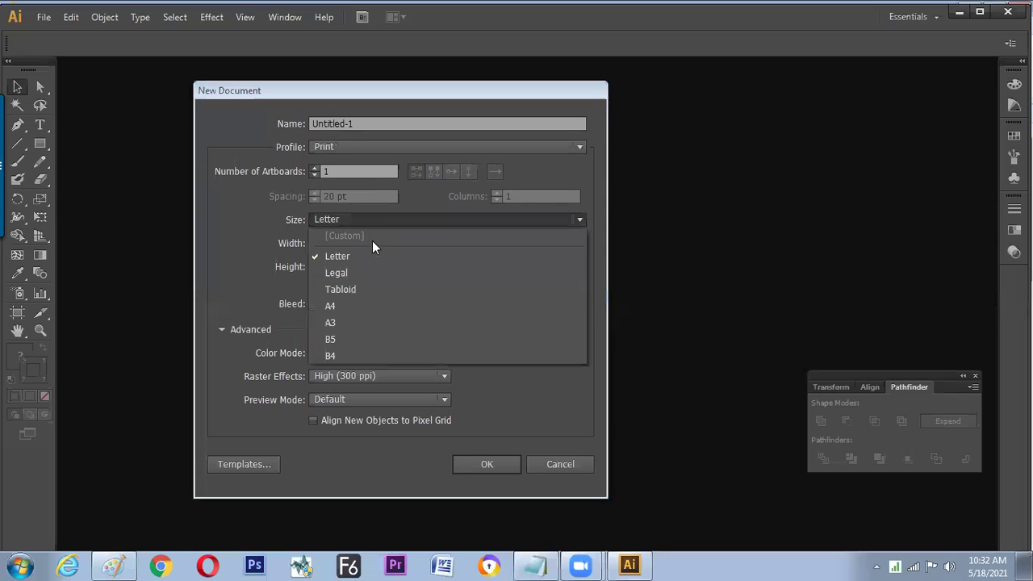
click(329, 308)
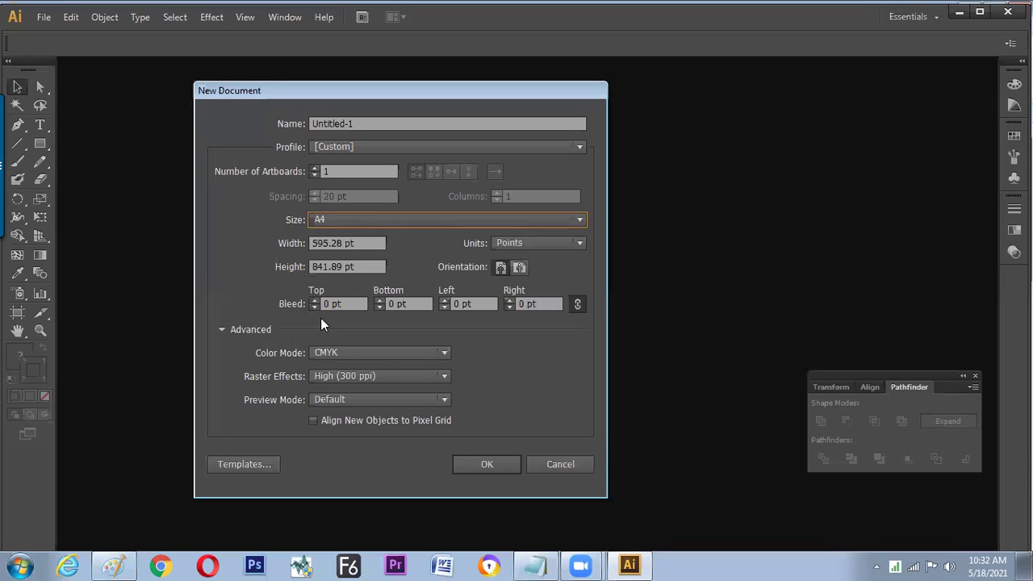
Switch to Paint and handwrite "Print → FOLD" with the brush across the upper part of the canvas.
click(114, 565)
drag(279, 254, 305, 280)
click(306, 262)
drag(312, 268, 325, 279)
mouse_move(331, 254)
mouse_down()
mouse_move(332, 280)
mouse_move(338, 268)
mouse_move(403, 279)
mouse_up()
mouse_move(402, 257)
mouse_down()
mouse_move(414, 255)
mouse_move(413, 267)
mouse_up()
drag(420, 255, 422, 277)
drag(437, 251, 444, 273)
drag(459, 252, 459, 271)
drag(457, 251, 463, 272)
Continue the handwritten workflow with a dash, "Cutting", an arrow to "Binding" and a downward arrow to a second "Cutting" with a trailing line.
drag(488, 261, 530, 262)
click(531, 262)
mouse_move(539, 253)
mouse_down()
mouse_move(564, 235)
mouse_move(559, 252)
mouse_move(569, 242)
mouse_move(595, 260)
mouse_up()
drag(609, 250, 663, 253)
mouse_move(663, 233)
mouse_down()
mouse_move(679, 252)
mouse_move(699, 249)
mouse_up()
mouse_move(710, 228)
mouse_down()
mouse_move(703, 249)
mouse_move(720, 245)
mouse_up()
mouse_move(724, 235)
mouse_down()
mouse_move(743, 238)
mouse_move(710, 287)
mouse_up()
mouse_move(691, 300)
mouse_down()
mouse_move(700, 298)
mouse_move(686, 310)
mouse_up()
drag(703, 305, 725, 306)
mouse_move(718, 296)
mouse_down()
mouse_move(748, 303)
mouse_move(699, 338)
mouse_move(653, 347)
mouse_up()
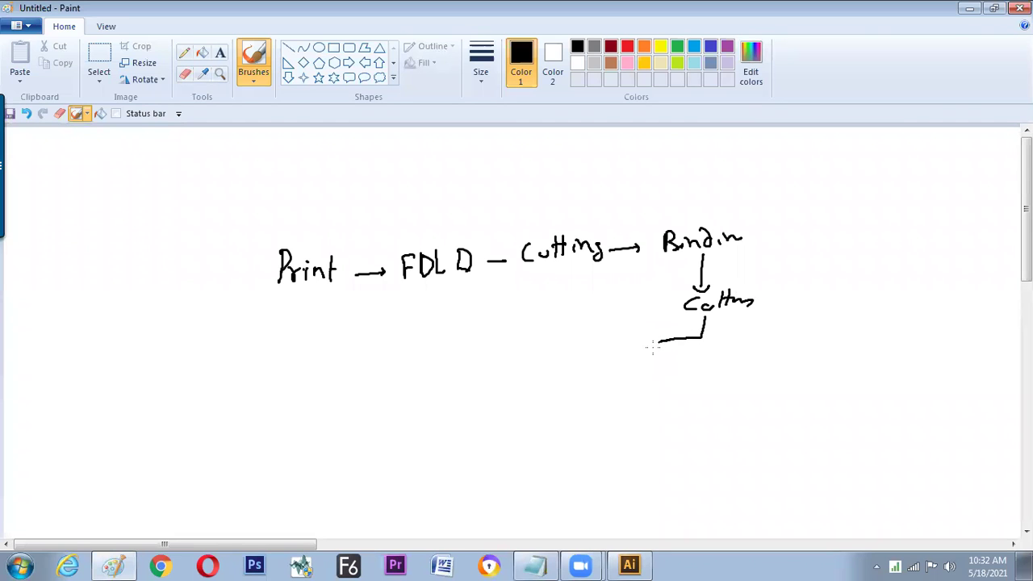
Draw an arc over the stages after Print, underline Print and number the following stages 1 to 4.
mouse_move(441, 238)
mouse_down()
mouse_move(696, 204)
mouse_move(749, 213)
mouse_move(774, 243)
mouse_move(759, 272)
mouse_up()
drag(276, 303, 317, 297)
drag(420, 203, 421, 209)
drag(530, 188, 560, 197)
drag(708, 176, 718, 191)
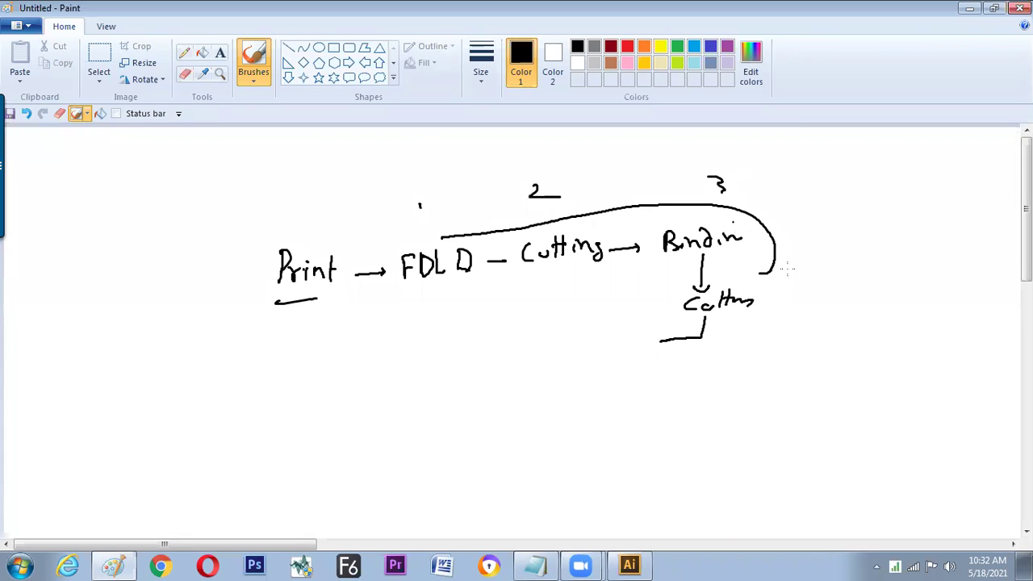
drag(781, 284, 795, 304)
click(535, 150)
Sketch a page below the workflow with an inner content box, double border lines as trim margins and tick marks along its edges.
mouse_move(495, 353)
mouse_down()
mouse_move(499, 385)
mouse_move(494, 355)
mouse_move(539, 341)
mouse_move(551, 399)
mouse_move(500, 412)
mouse_up()
mouse_move(468, 332)
mouse_down()
mouse_move(479, 427)
mouse_move(479, 395)
mouse_move(560, 314)
mouse_move(575, 420)
mouse_move(482, 442)
mouse_up()
drag(471, 327, 491, 456)
mouse_move(481, 392)
mouse_down()
mouse_move(462, 395)
mouse_move(469, 432)
mouse_move(458, 380)
mouse_up()
mouse_move(462, 340)
mouse_down()
mouse_move(562, 322)
mouse_move(556, 346)
mouse_up()
drag(471, 442, 582, 414)
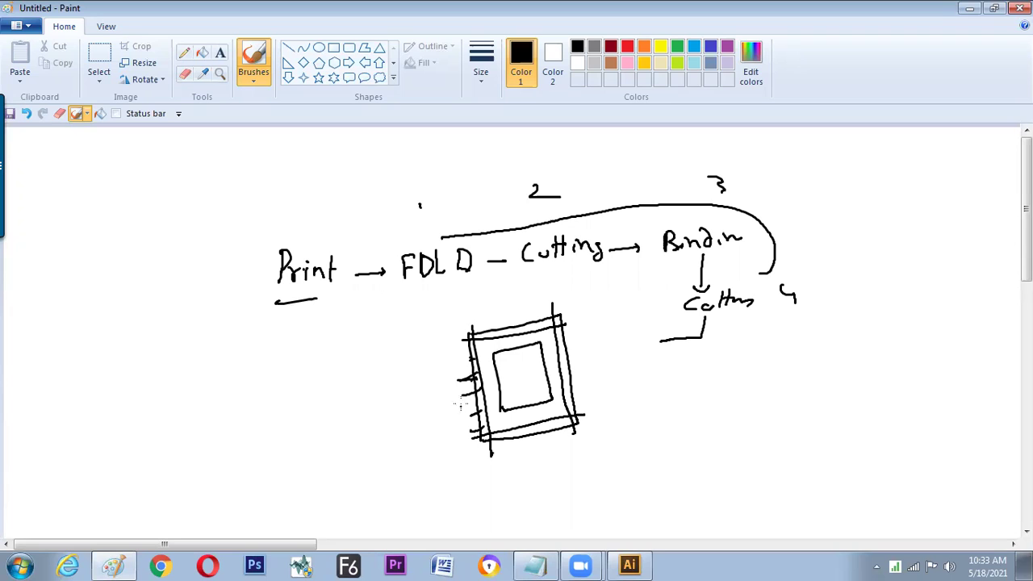
drag(524, 329, 560, 322)
Check the bleed settings in Illustrator's New Document dialog and return to Paint.
key(alt+Tab)
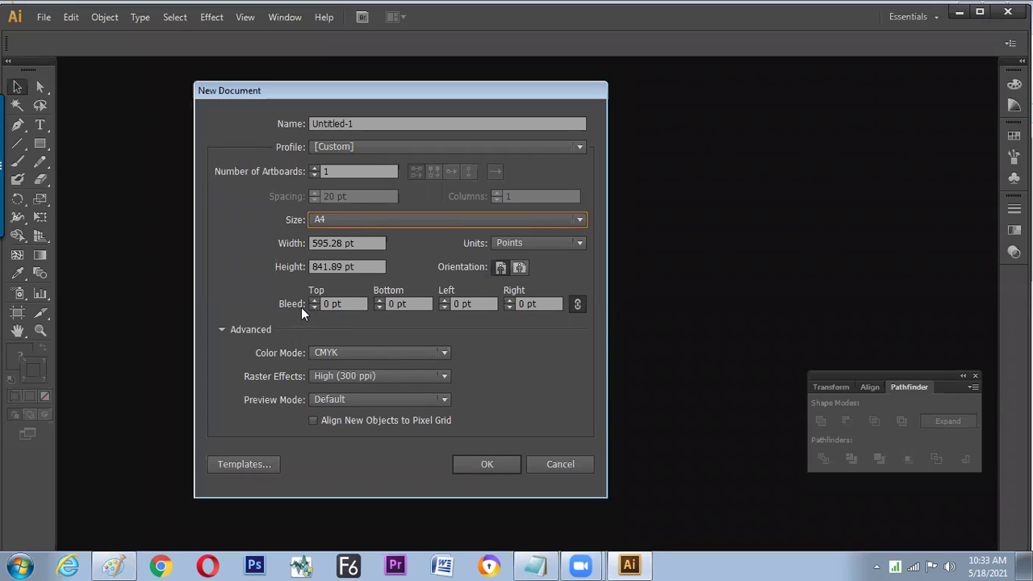
key(alt+Tab)
click(117, 564)
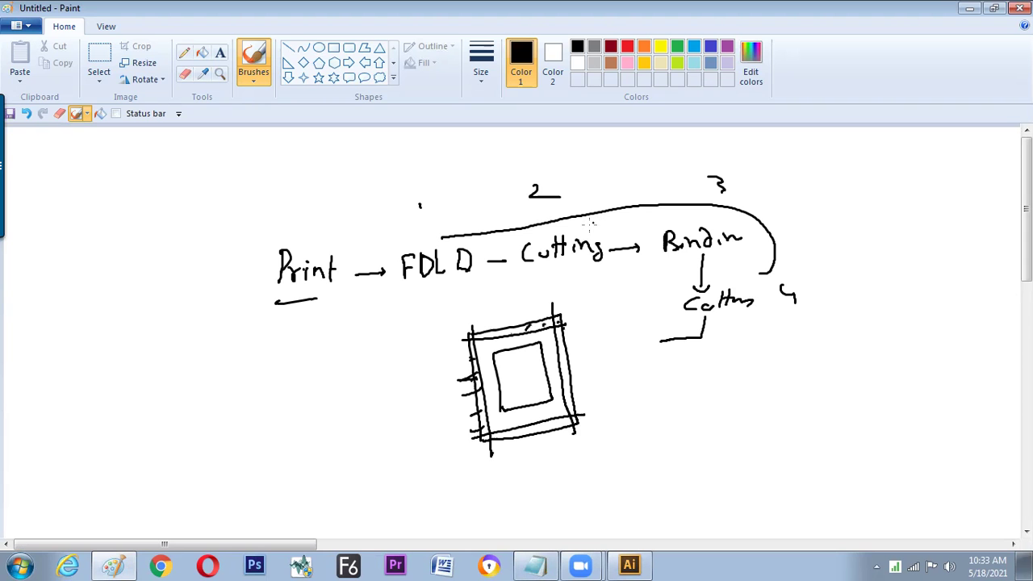
Sketch a spiral-bound pad and an open two-panel folded leaflet to the left of the page drawing.
drag(172, 375, 224, 364)
mouse_move(165, 384)
mouse_down()
mouse_move(248, 412)
mouse_move(167, 477)
mouse_move(260, 453)
mouse_move(212, 467)
mouse_up()
drag(255, 411, 260, 454)
mouse_move(296, 379)
mouse_down()
mouse_move(343, 377)
mouse_move(313, 458)
mouse_move(353, 442)
mouse_up()
mouse_move(346, 378)
mouse_down()
mouse_move(390, 410)
mouse_move(365, 440)
mouse_move(347, 389)
mouse_move(359, 465)
mouse_up()
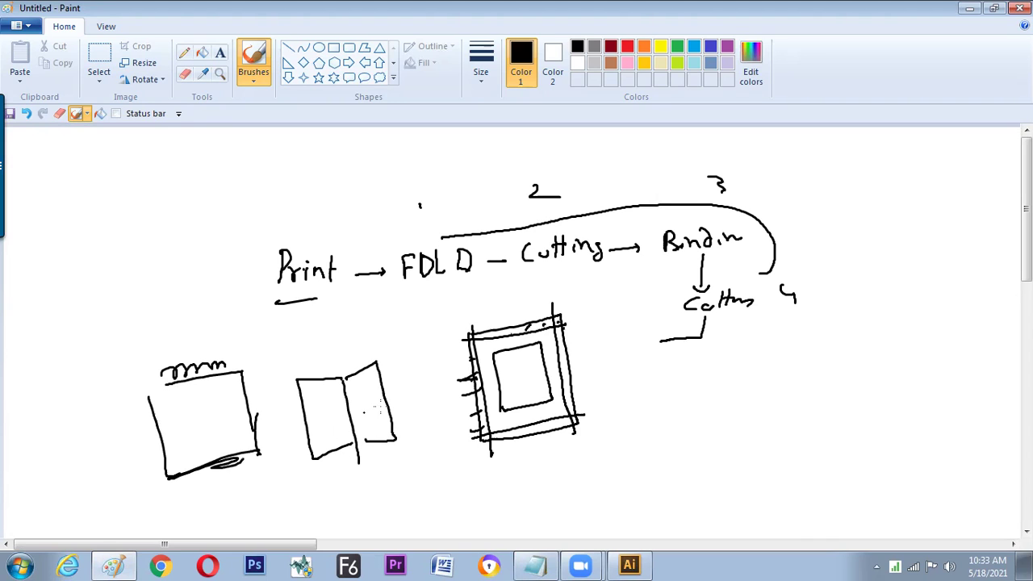
mouse_move(384, 386)
mouse_down()
mouse_move(395, 377)
mouse_move(361, 358)
mouse_up()
drag(392, 408, 400, 404)
drag(386, 450, 390, 460)
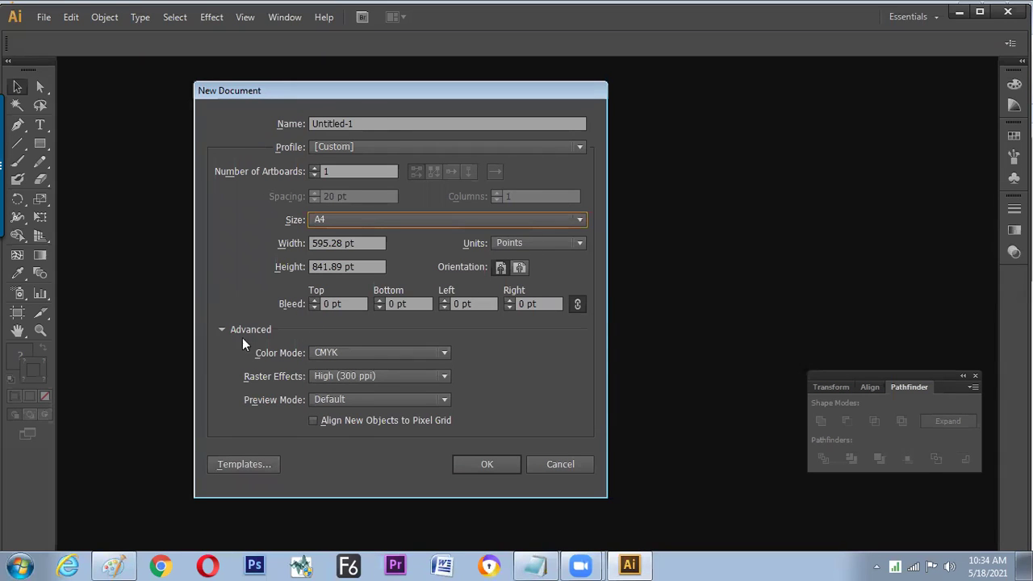
Compare the CMYK and RGB color modes for the new document by switching between them, leaving CMYK selected.
click(347, 353)
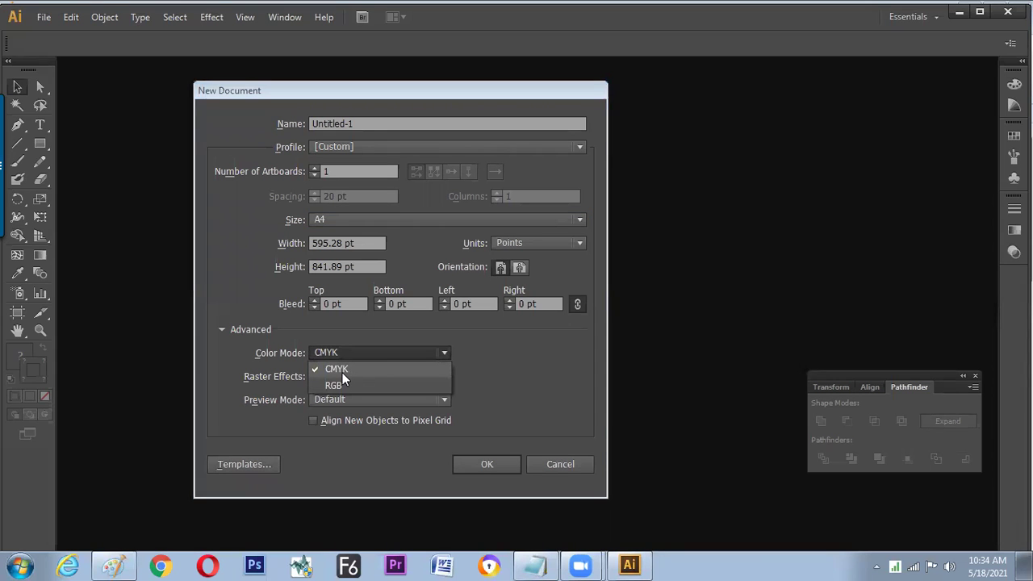
click(347, 369)
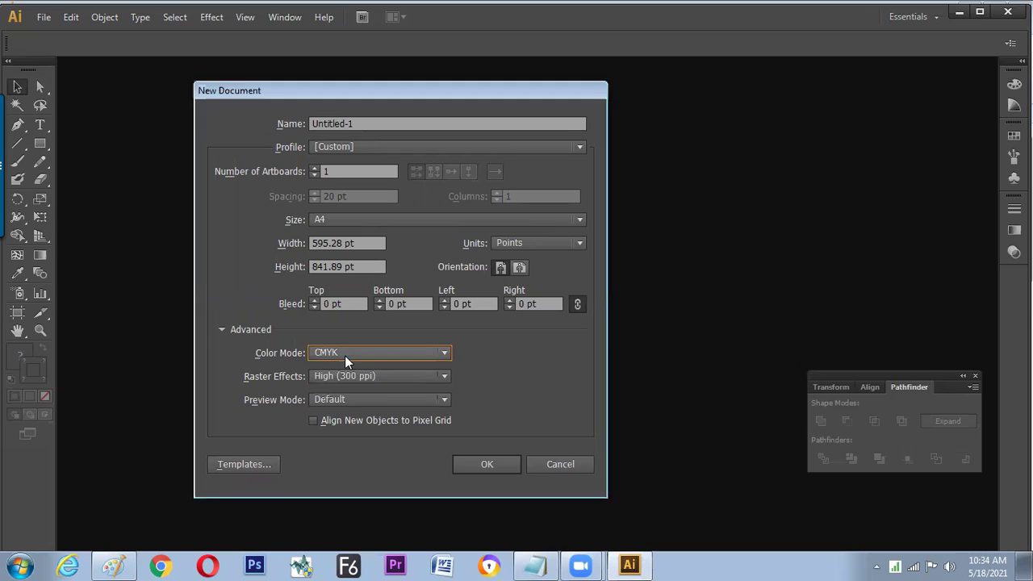
click(347, 355)
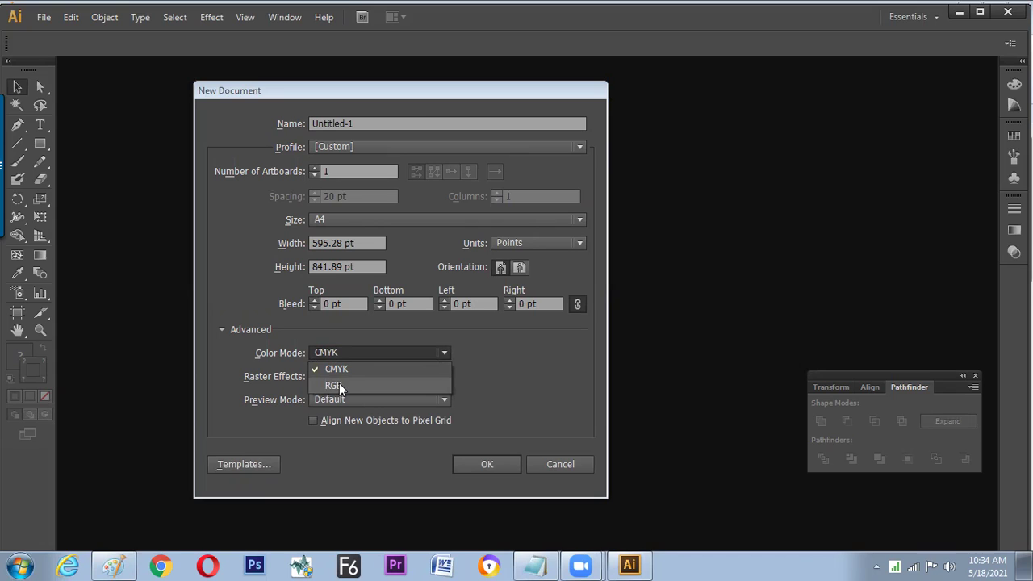
click(340, 383)
click(343, 352)
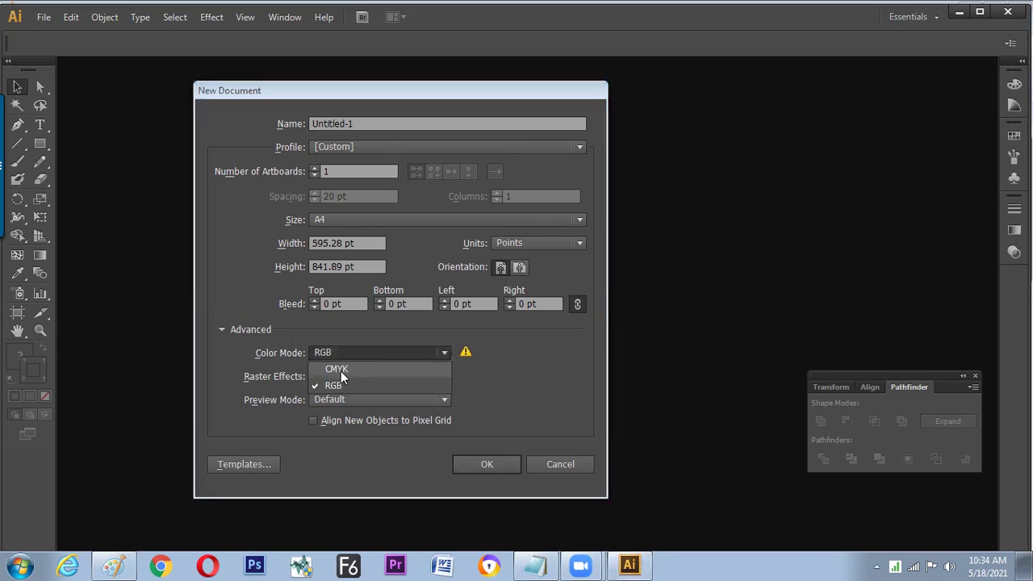
click(340, 370)
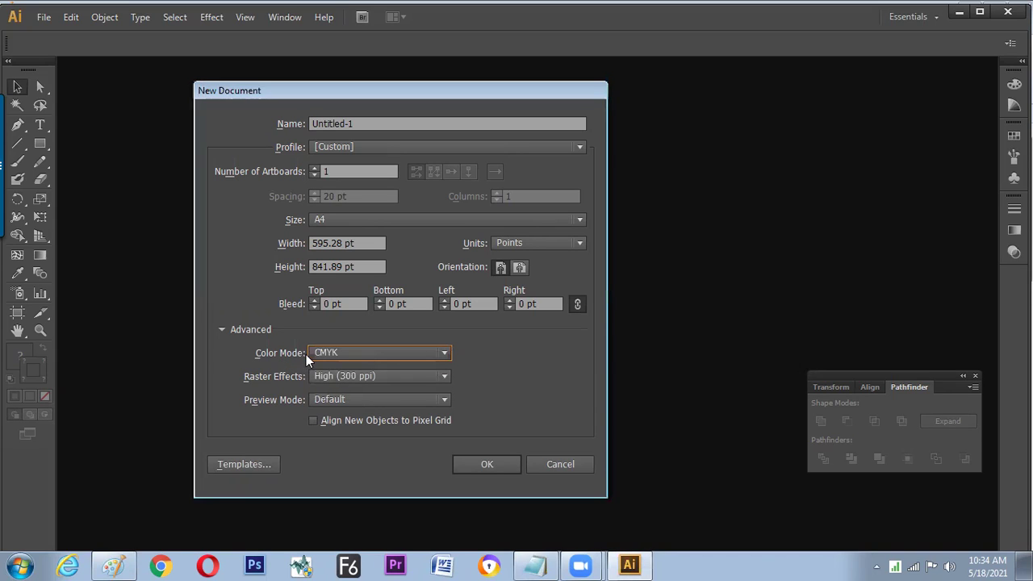
click(320, 353)
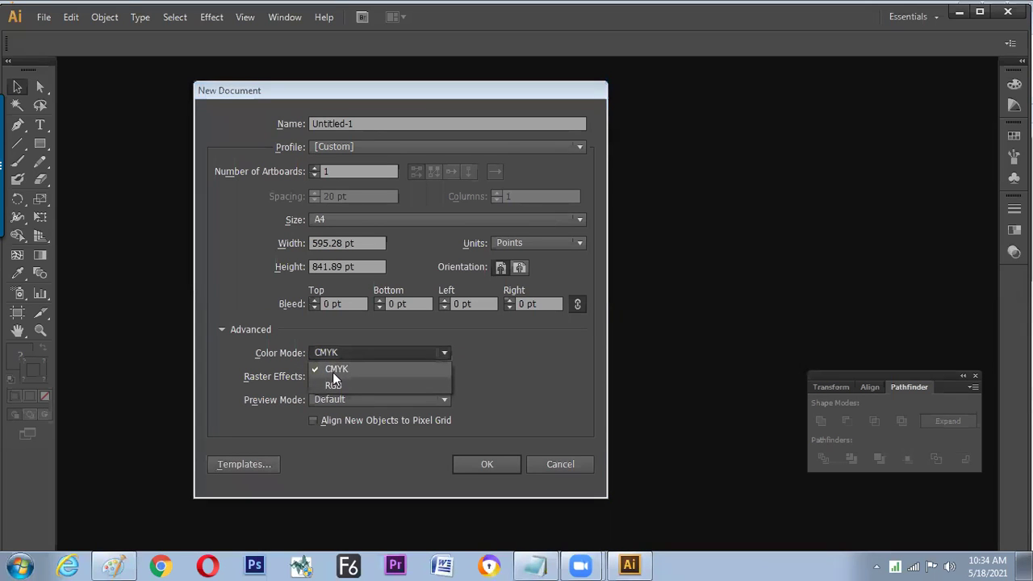
click(327, 332)
click(332, 358)
click(339, 383)
click(337, 352)
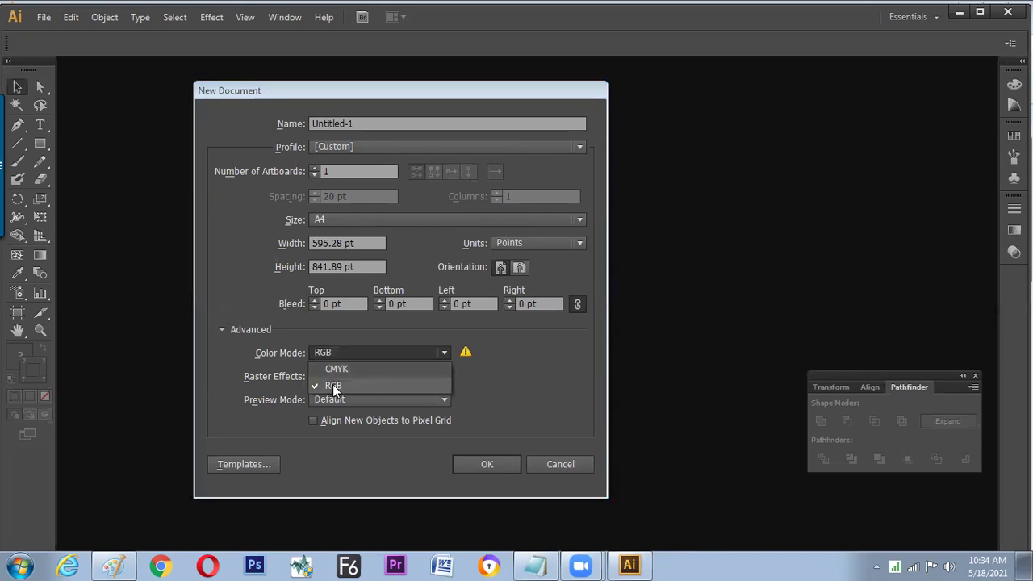
click(334, 385)
click(330, 356)
click(332, 370)
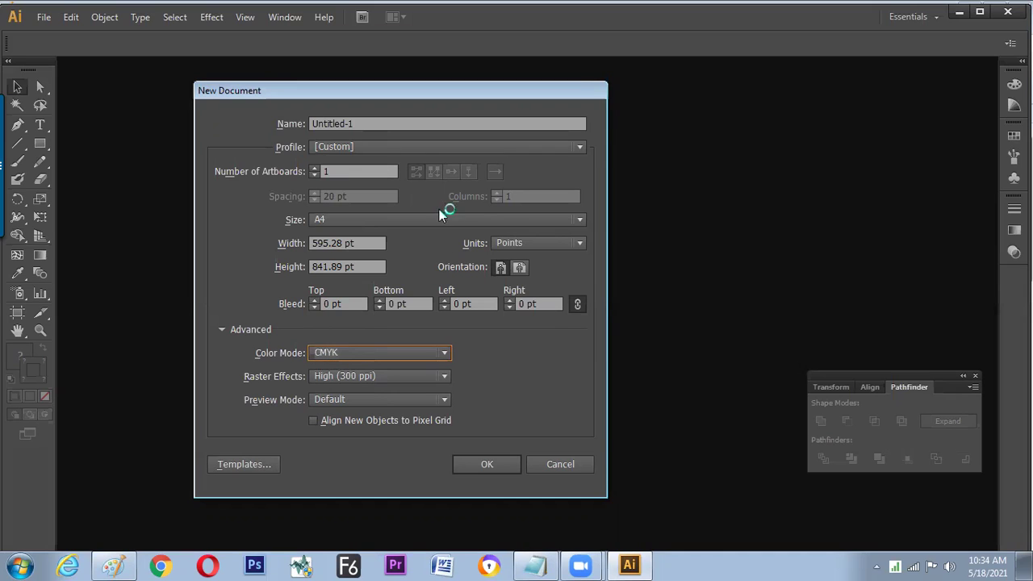
Check the available raster effects resolutions without changing the setting and move the New Document dialog aside.
click(339, 376)
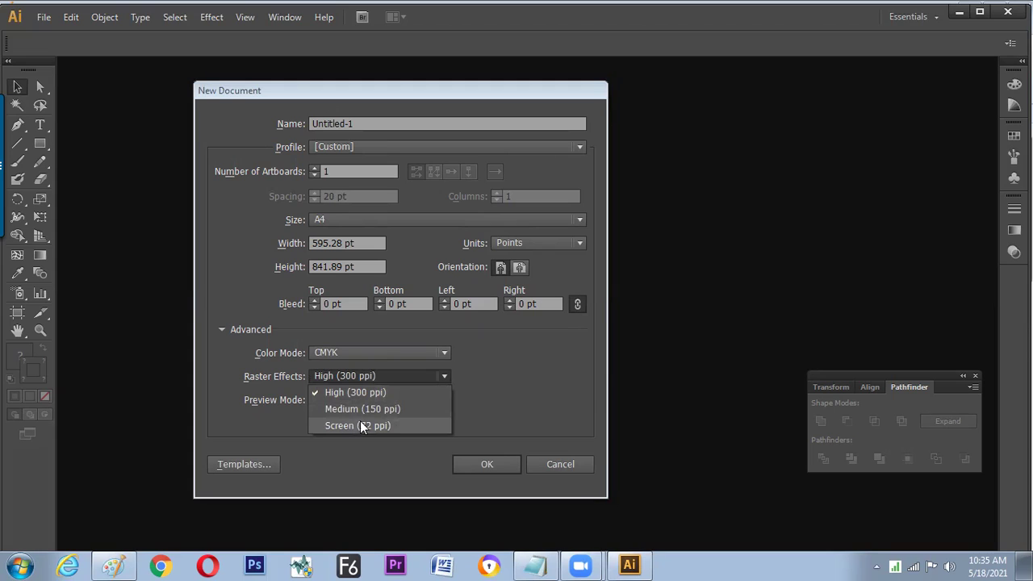
click(288, 389)
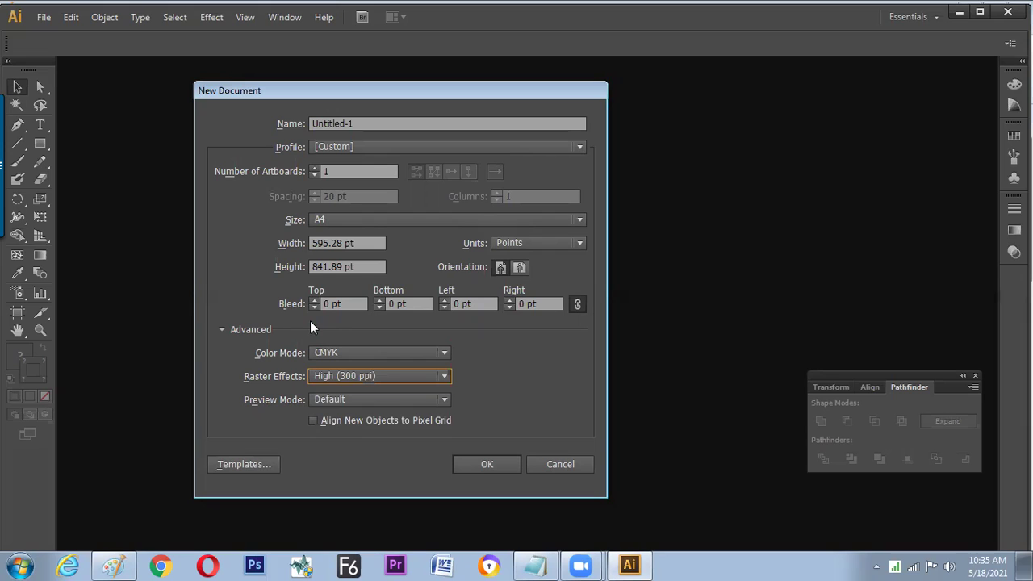
drag(357, 88, 302, 71)
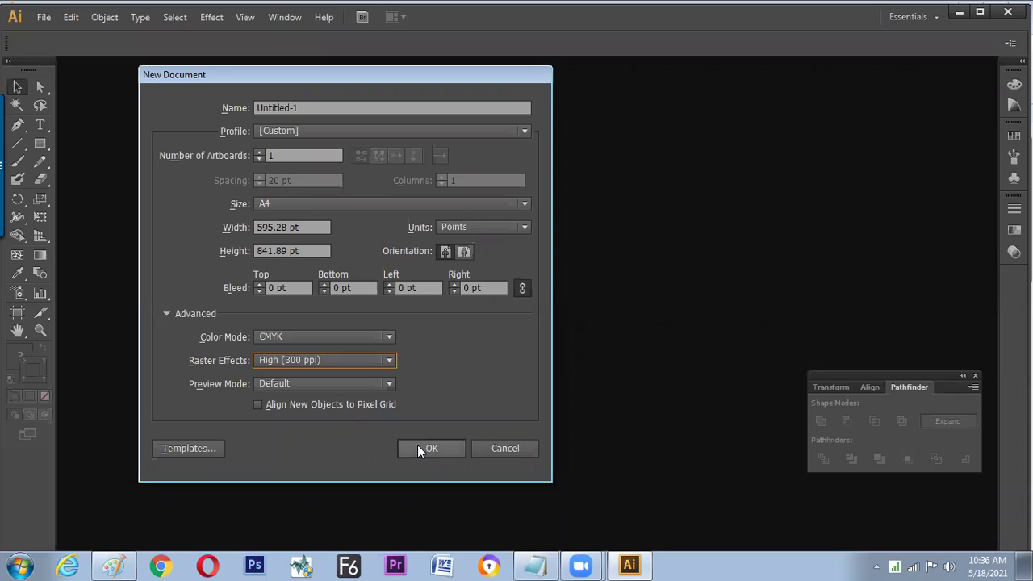
Name the document "new file" and set its units to Millimeters.
click(310, 105)
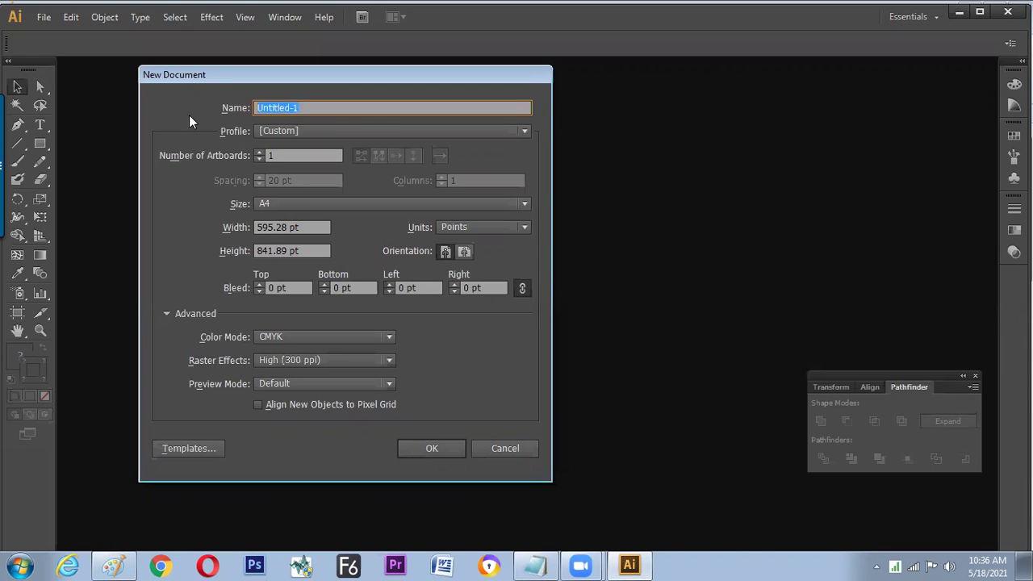
text(new file)
click(466, 276)
click(462, 230)
click(466, 294)
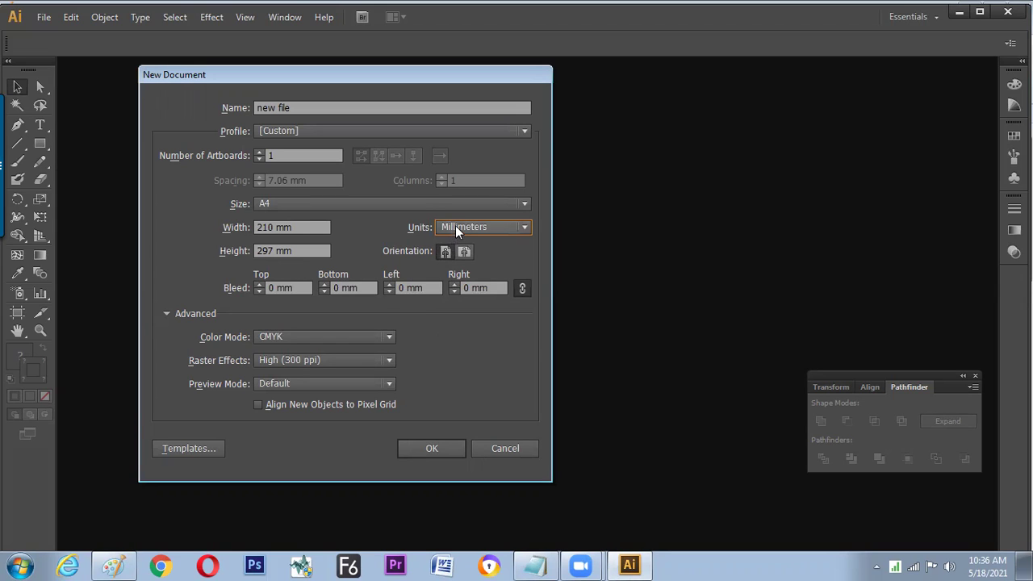
Try another unit, restore Millimeters and create the A4 document.
click(455, 227)
click(459, 276)
click(454, 226)
click(467, 293)
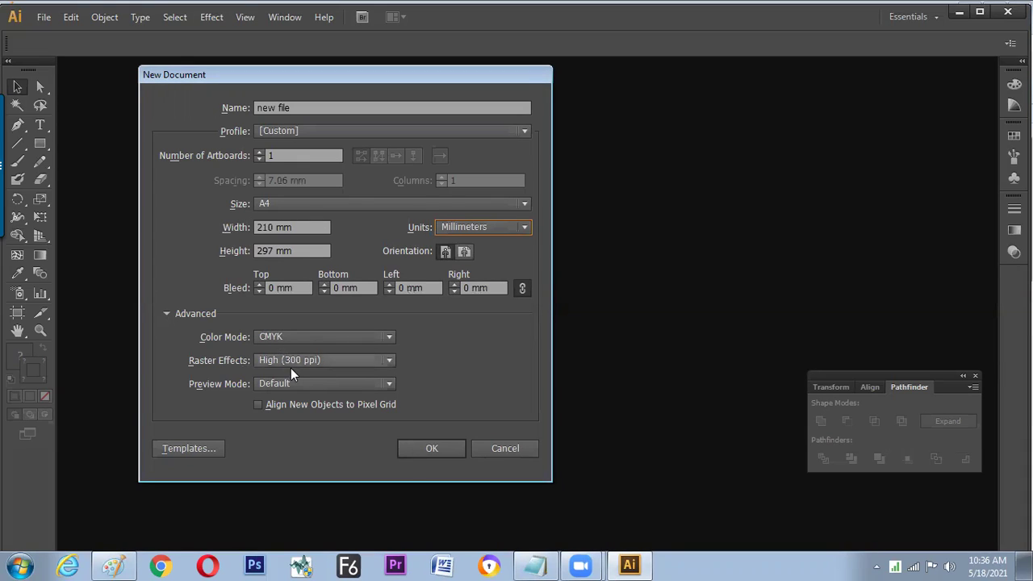
click(432, 450)
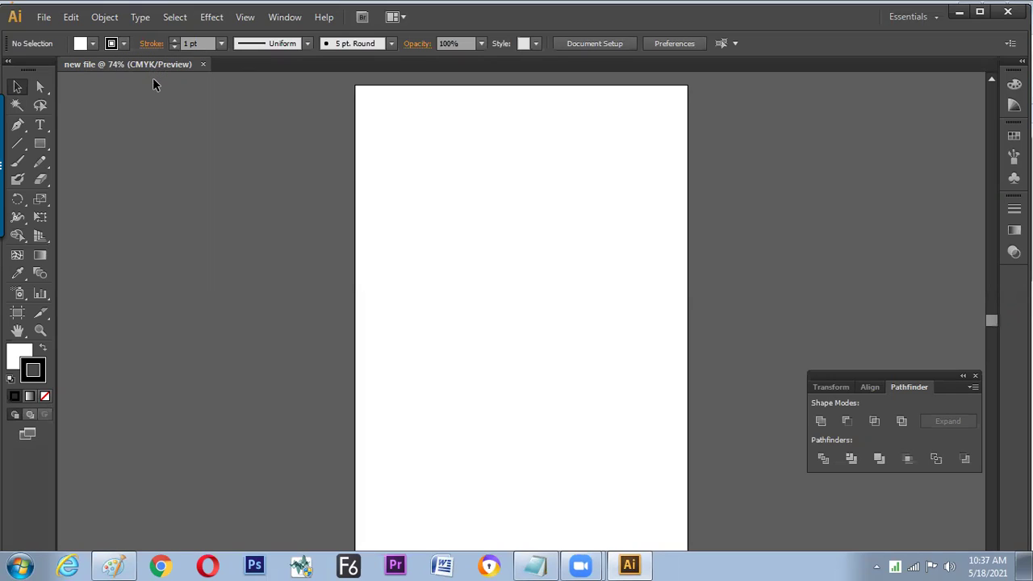
Undock the new file document window so it floats, and dock it back into the workspace.
mouse_move(253, 67)
mouse_down()
mouse_move(334, 150)
mouse_move(460, 181)
mouse_move(411, 176)
mouse_move(323, 130)
mouse_move(270, 58)
mouse_up()
drag(266, 65, 380, 202)
drag(316, 131, 294, 62)
click(27, 87)
Detach the collapsed panel dock and close it, along with the floating Pathfinder panel group.
drag(1014, 71, 590, 163)
click(587, 162)
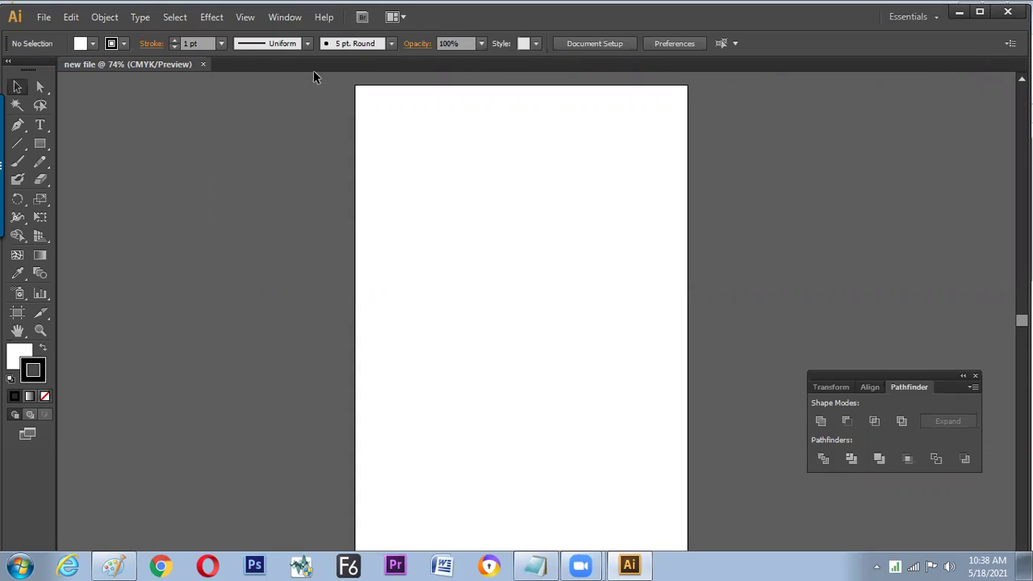
drag(943, 376, 532, 238)
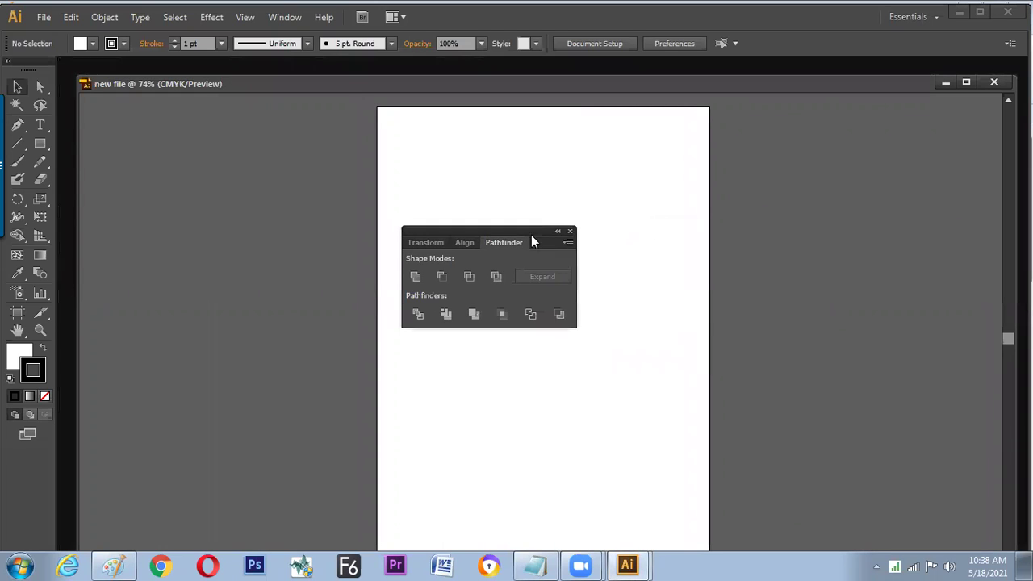
click(571, 233)
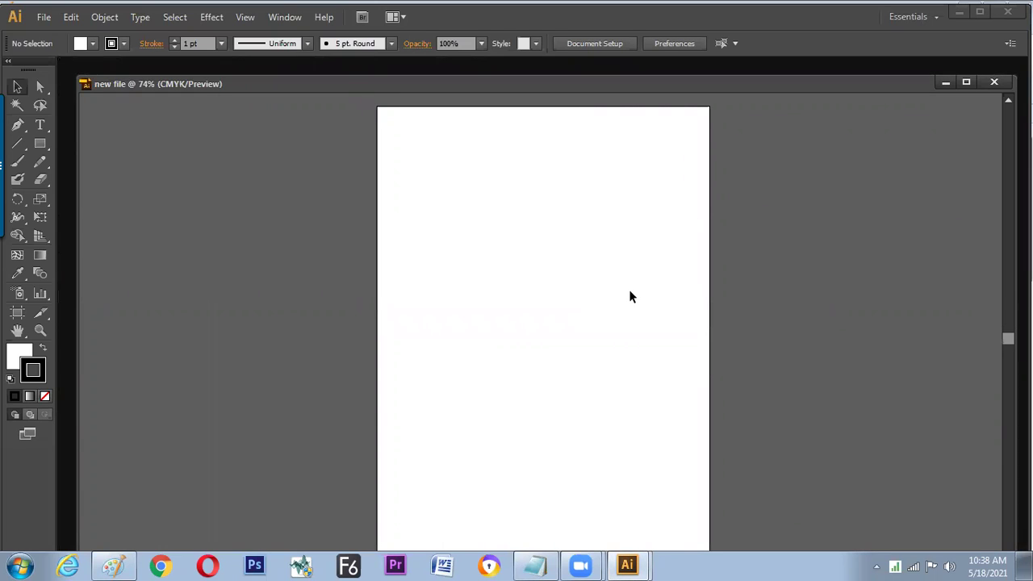
Open the Gradient panel, separate it from its group and close all the floating panels.
click(275, 19)
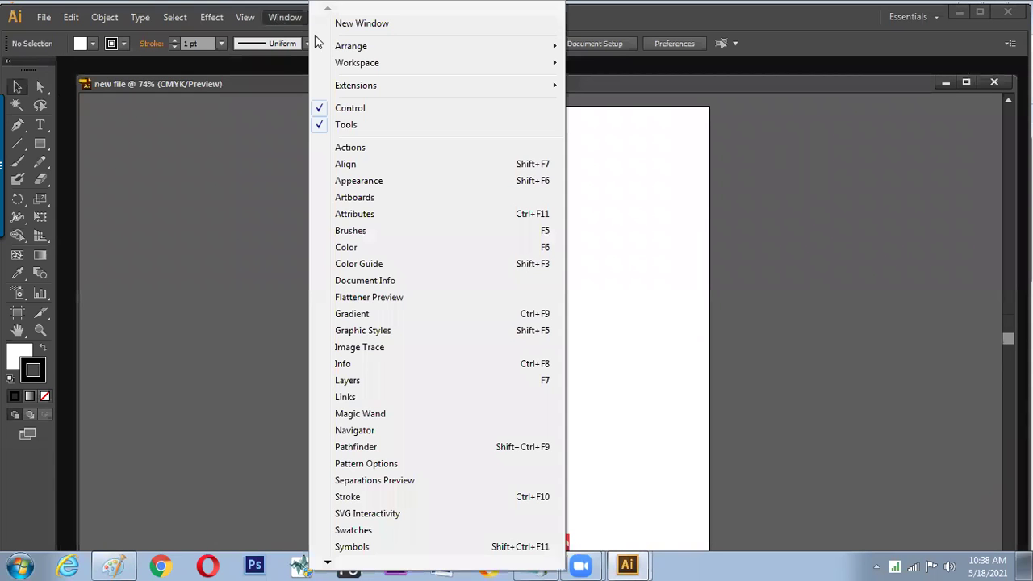
click(353, 314)
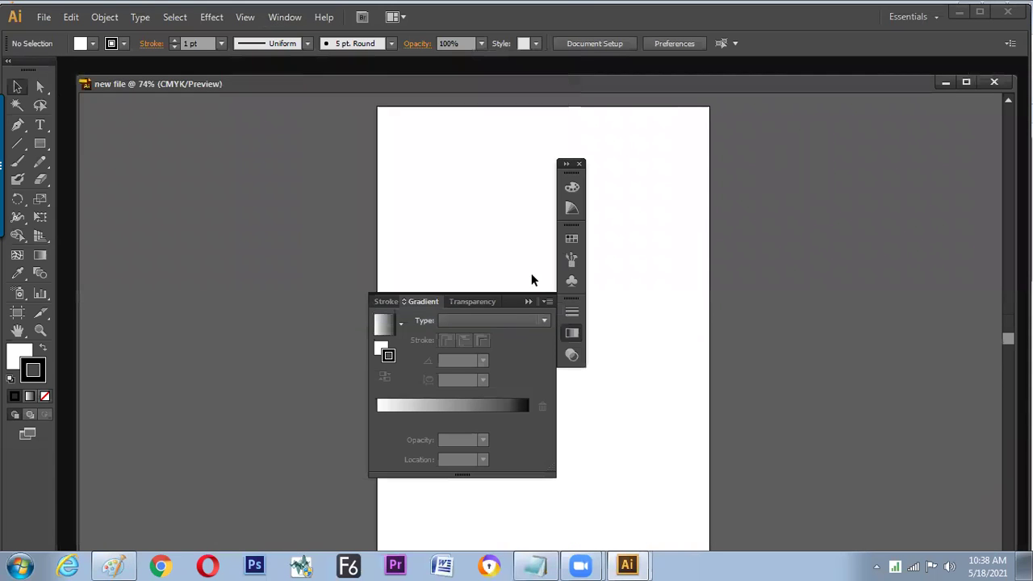
drag(401, 300, 286, 300)
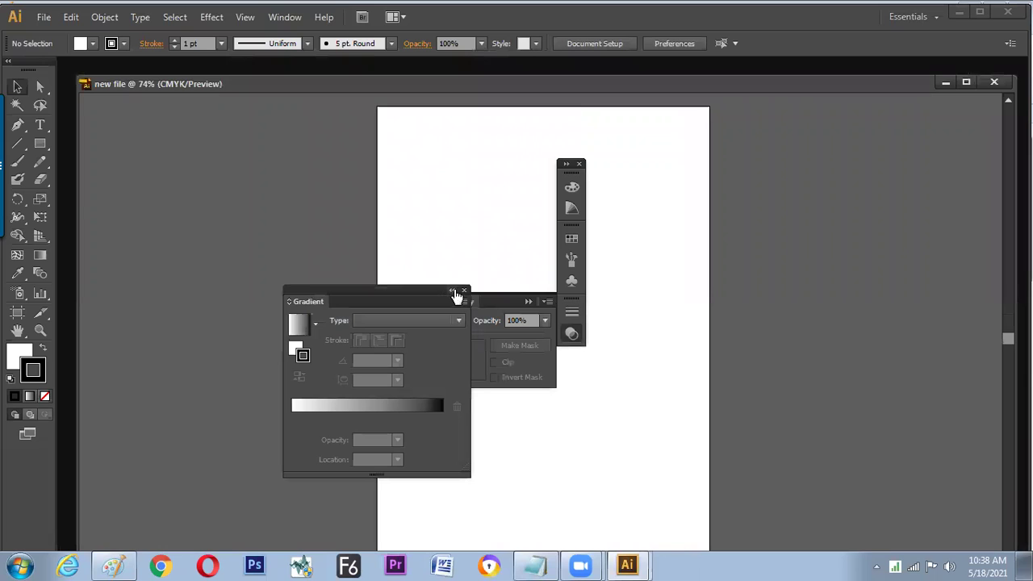
click(464, 290)
drag(496, 296, 316, 311)
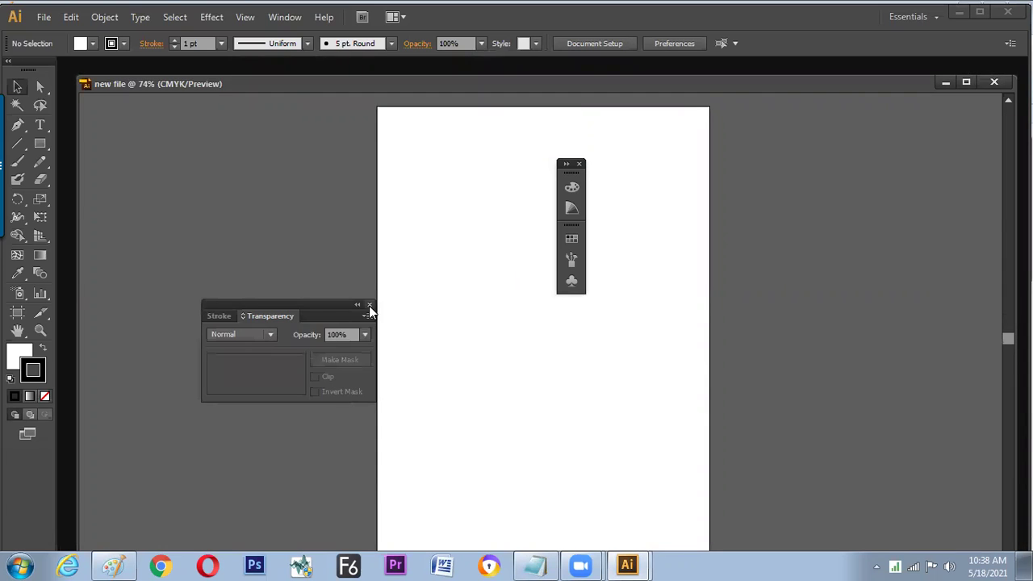
click(368, 306)
click(578, 163)
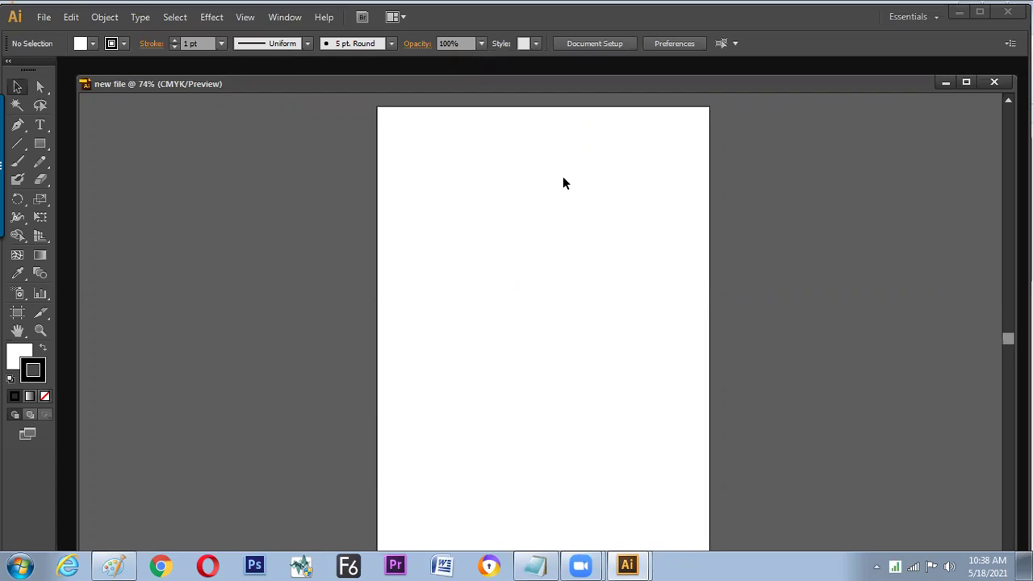
Reset the Essentials workspace to restore its panels and dock the floating document window again.
click(295, 18)
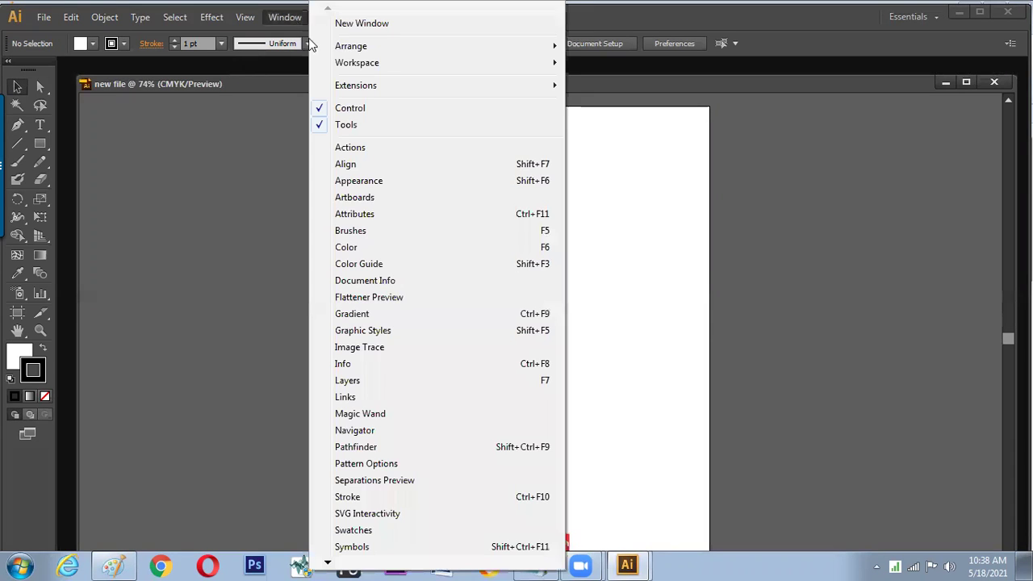
mouse_move(343, 63)
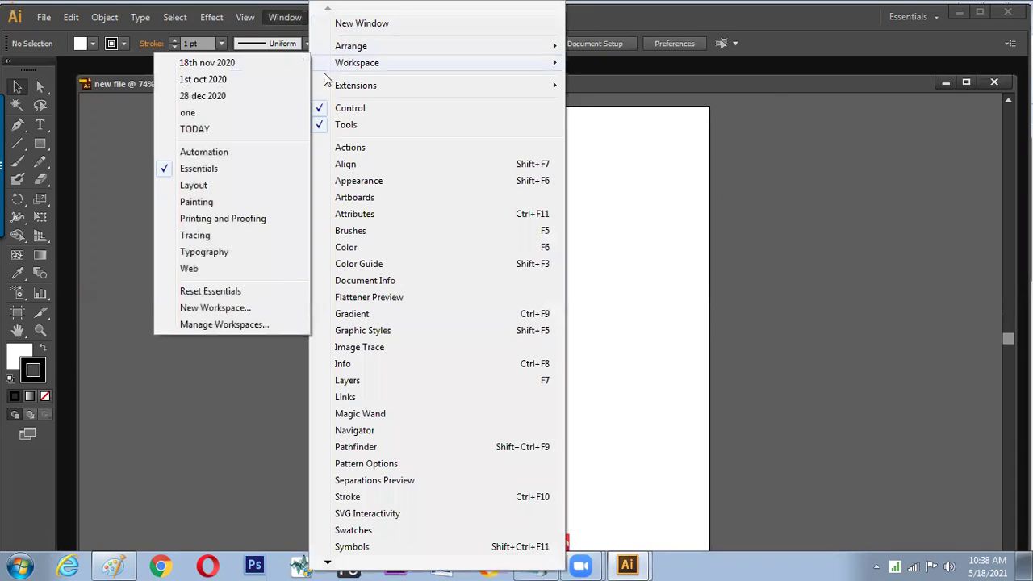
click(208, 293)
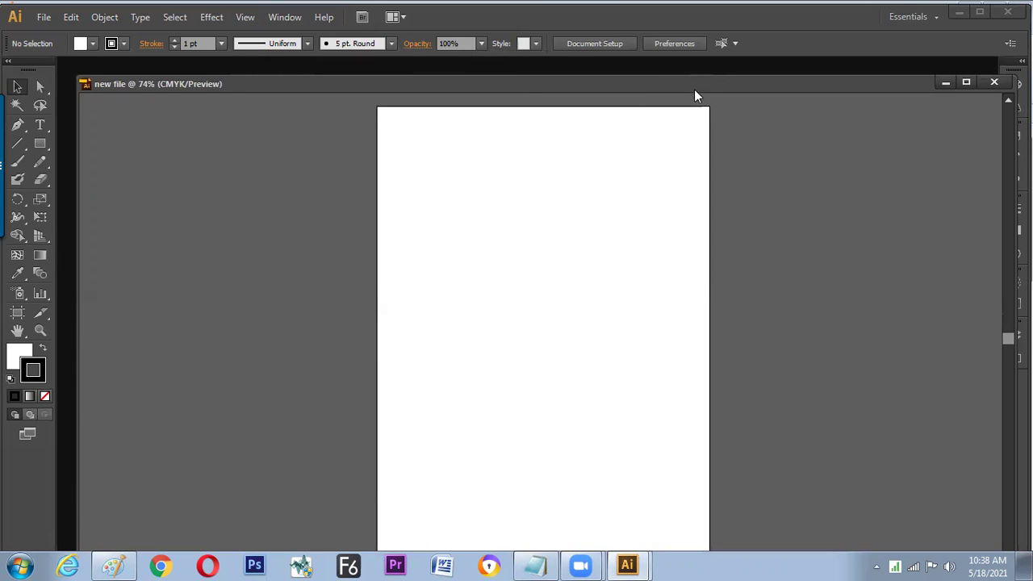
drag(661, 81, 625, 59)
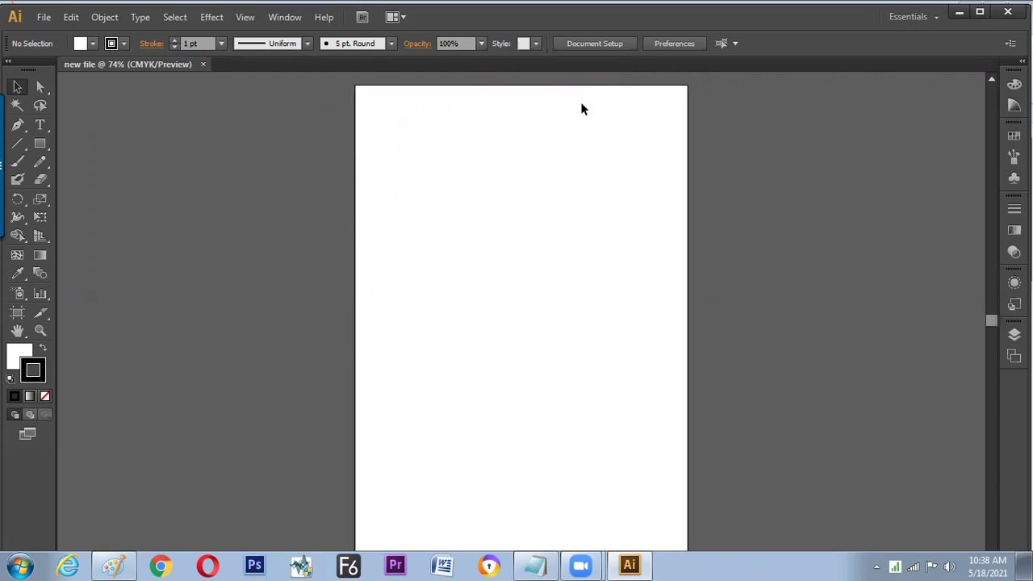
Float the document window, switch to Paint and handwrite "Vector graphics" below the last workflow stage.
drag(197, 103, 261, 105)
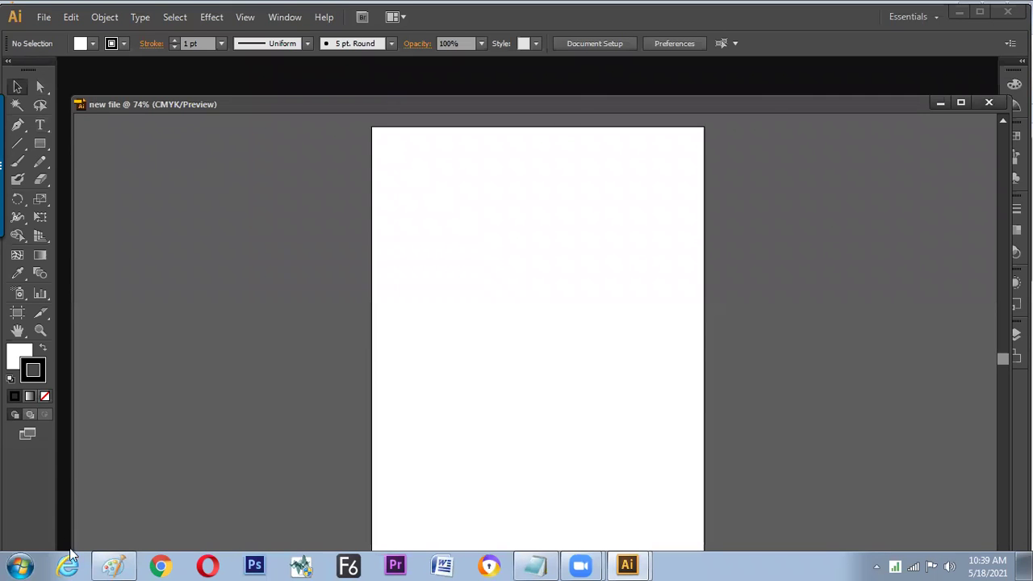
click(112, 565)
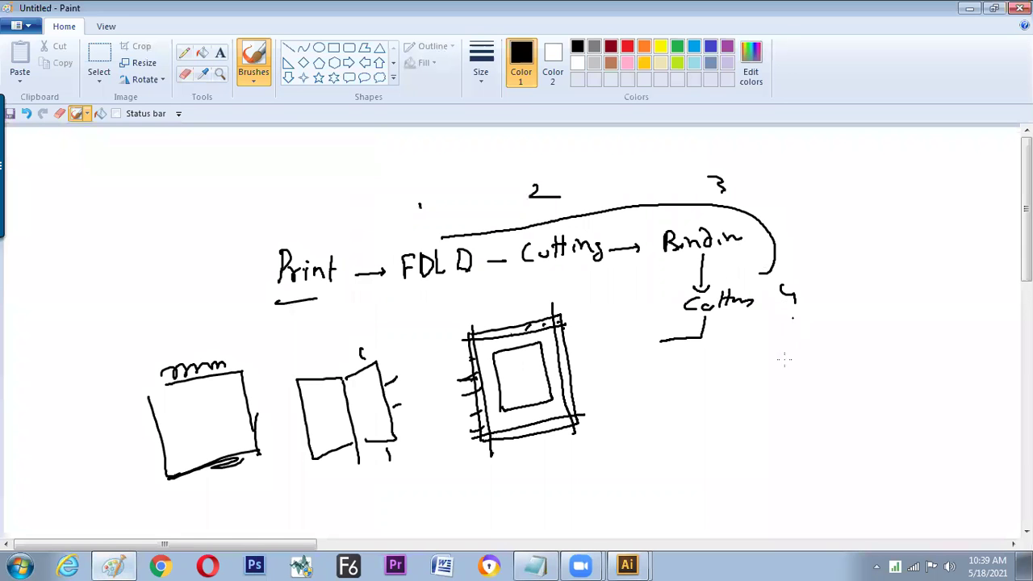
mouse_move(729, 386)
mouse_down()
mouse_move(738, 412)
mouse_move(743, 380)
mouse_move(748, 400)
mouse_move(767, 400)
mouse_move(775, 382)
mouse_move(780, 406)
mouse_up()
drag(775, 397, 791, 397)
drag(796, 396, 831, 399)
drag(840, 395, 867, 396)
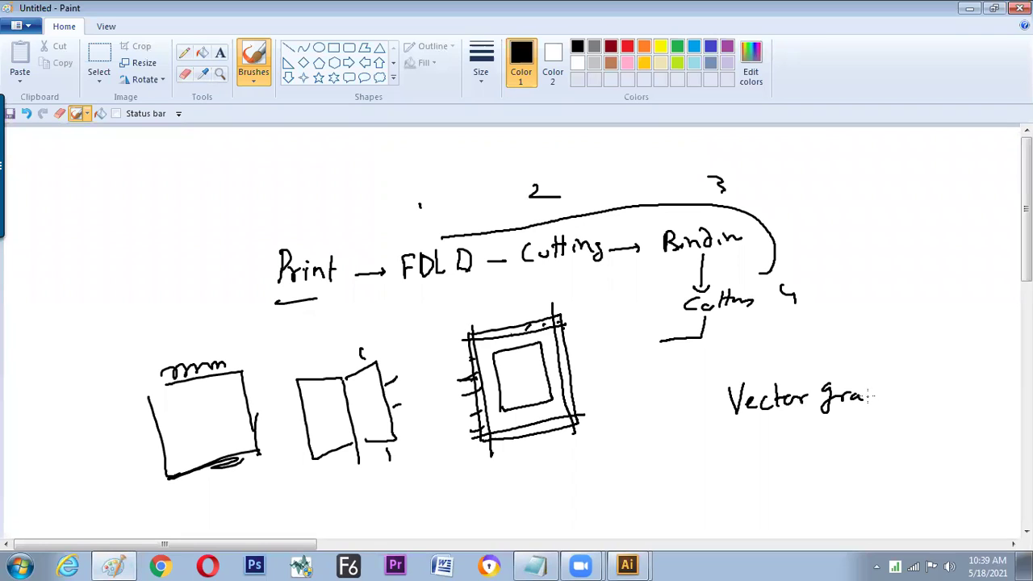
mouse_move(865, 390)
mouse_down()
mouse_move(865, 410)
mouse_move(867, 401)
mouse_up()
mouse_move(880, 381)
mouse_down()
mouse_move(879, 396)
mouse_move(910, 396)
mouse_up()
click(899, 385)
Frame the "Vector graphics" text, write "Design Software" in a second frame beneath it and add a small outward arrow beside the first.
click(761, 374)
mouse_move(917, 362)
mouse_down()
mouse_move(931, 413)
mouse_move(728, 427)
mouse_move(716, 433)
mouse_move(716, 482)
mouse_move(936, 468)
mouse_up()
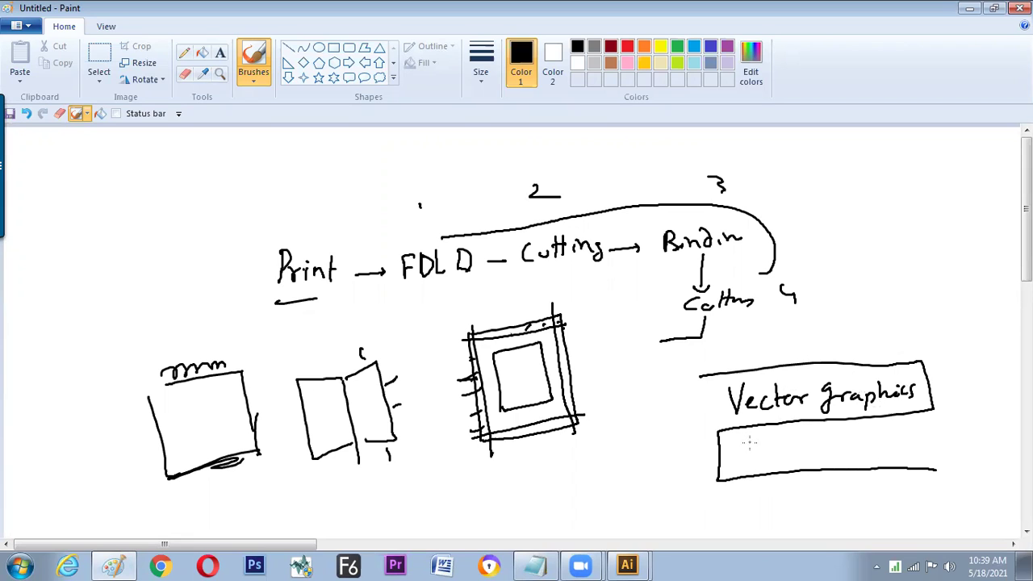
mouse_move(747, 441)
mouse_down()
mouse_move(749, 468)
mouse_move(791, 454)
mouse_move(852, 453)
mouse_up()
drag(844, 447, 854, 445)
click(865, 448)
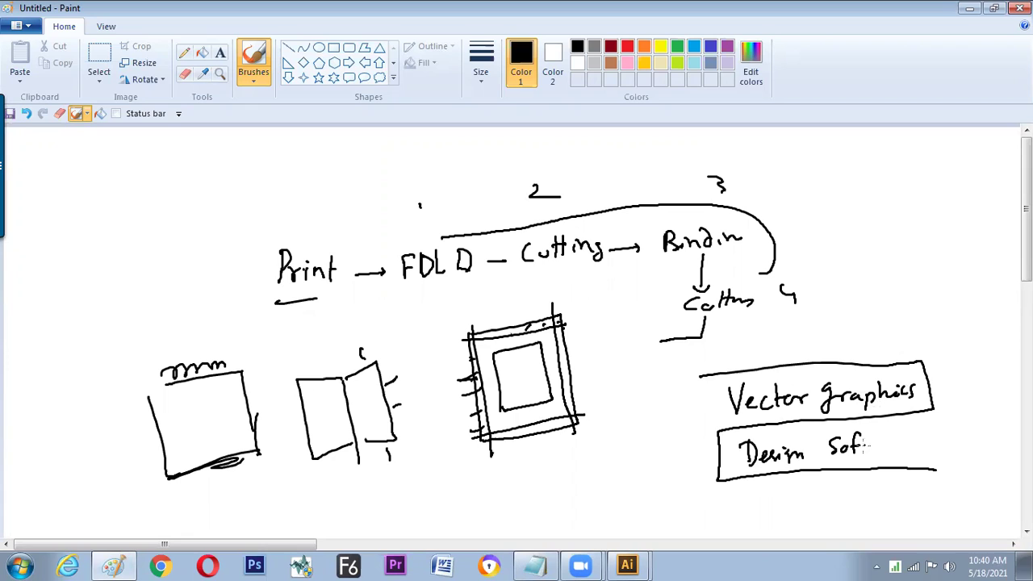
mouse_move(861, 436)
mouse_down()
mouse_move(859, 455)
mouse_move(870, 442)
mouse_move(917, 444)
mouse_up()
drag(723, 403, 704, 410)
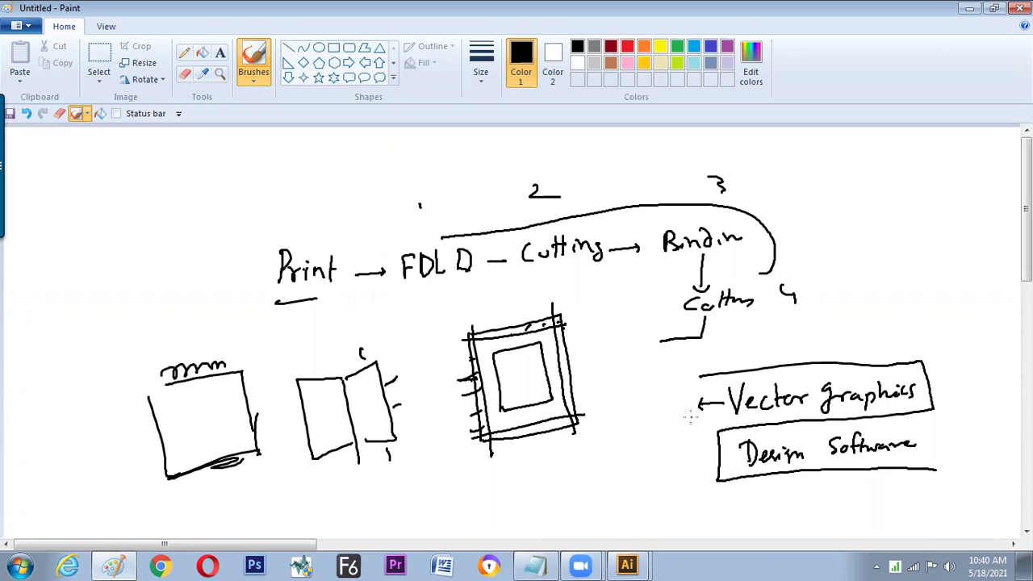
click(711, 344)
Write "Vector" above and to the left of the Print stage, inside a box with two branch lines below it.
mouse_move(115, 186)
mouse_down()
mouse_move(122, 211)
mouse_move(131, 188)
mouse_up()
drag(135, 201, 146, 203)
drag(156, 195, 166, 199)
drag(160, 192, 196, 186)
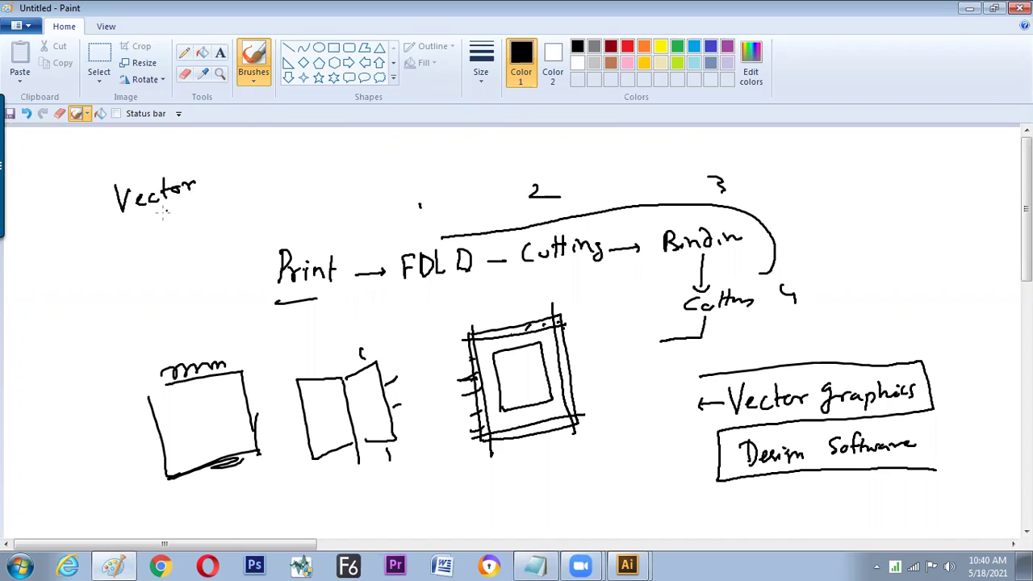
mouse_move(118, 229)
mouse_down()
mouse_move(213, 201)
mouse_move(209, 161)
mouse_move(118, 171)
mouse_move(101, 193)
mouse_move(113, 234)
mouse_move(160, 222)
mouse_move(140, 266)
mouse_up()
drag(184, 214, 228, 227)
click(196, 238)
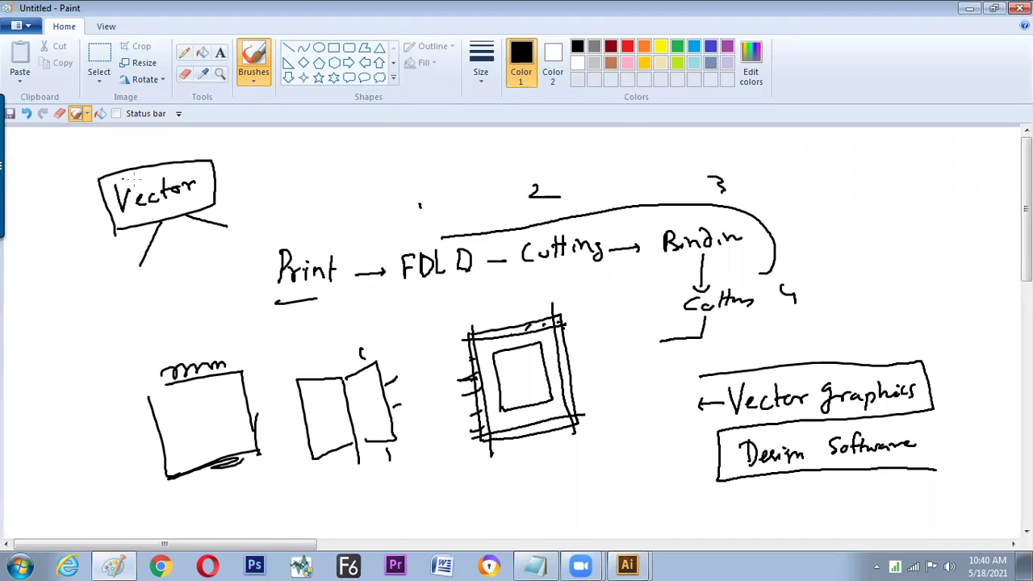
Write "(shape)" in parentheses beside the framed word "Vector".
mouse_move(236, 164)
mouse_down()
mouse_move(226, 179)
mouse_move(250, 179)
mouse_up()
mouse_move(266, 167)
mouse_down()
mouse_move(255, 174)
mouse_move(274, 173)
mouse_up()
drag(287, 163, 297, 166)
drag(232, 148, 220, 187)
drag(292, 142, 293, 173)
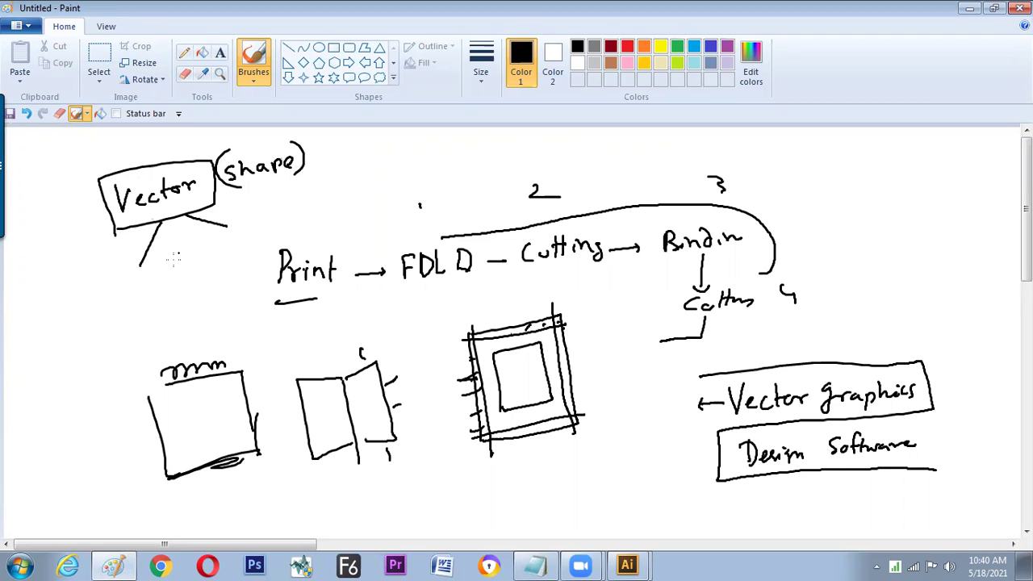
Write "open" and "close" below the two branch lines of "Vector" and enclose them in a slanted frame with a divider.
drag(126, 291, 176, 289)
drag(225, 242, 226, 263)
mouse_move(232, 235)
mouse_down()
mouse_move(230, 257)
mouse_move(260, 241)
mouse_move(271, 247)
mouse_up()
mouse_move(86, 292)
mouse_down()
mouse_move(268, 222)
mouse_move(261, 273)
mouse_move(89, 329)
mouse_up()
drag(195, 260, 191, 292)
drag(81, 294, 91, 326)
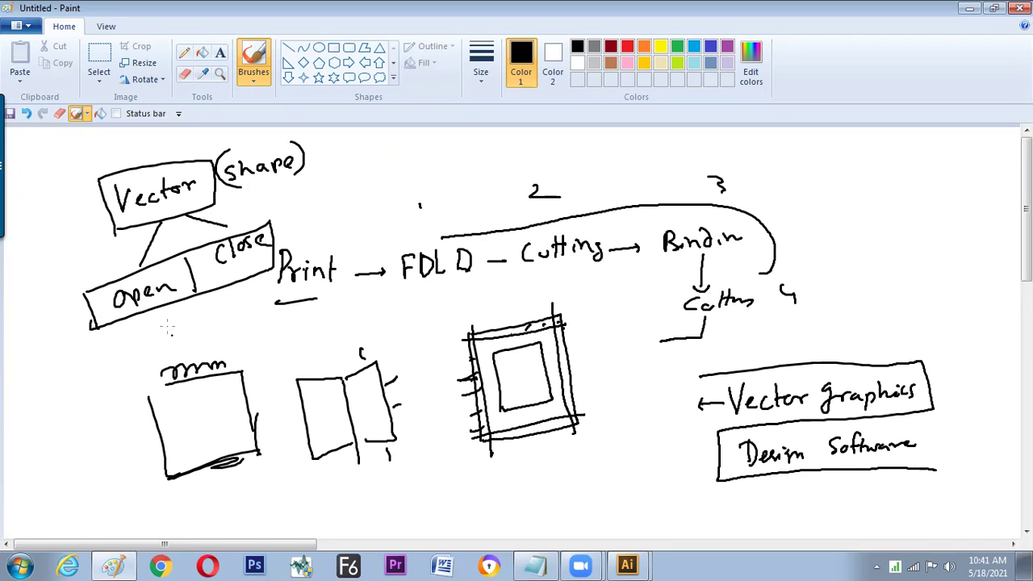
drag(166, 327, 236, 296)
Write a list reading "Line", "Brush", "Pen" and "Pencil" in the empty area beyond the workflow diagram.
drag(163, 544, 250, 544)
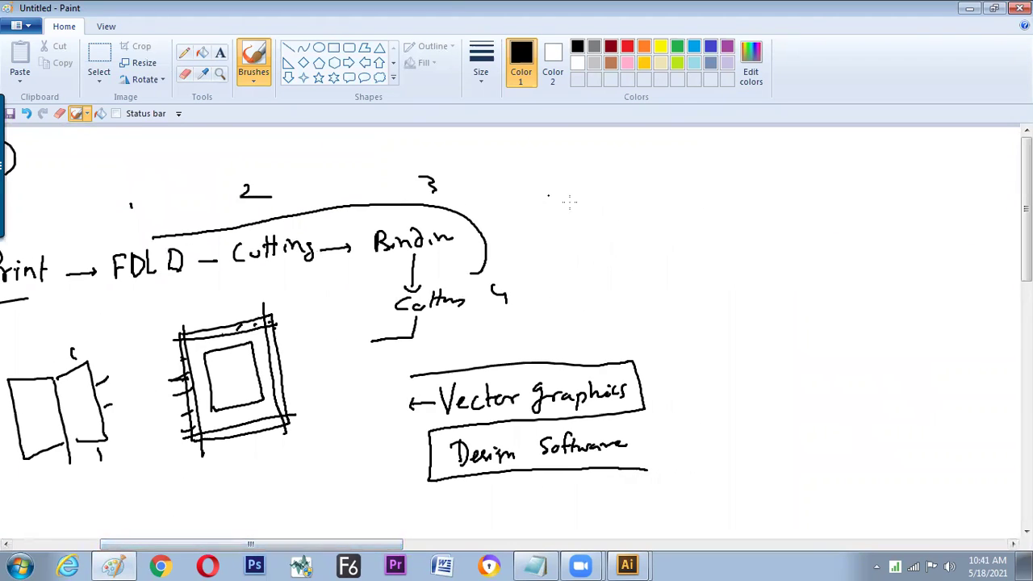
mouse_move(673, 170)
mouse_down()
mouse_move(674, 194)
mouse_move(695, 173)
mouse_move(732, 180)
mouse_up()
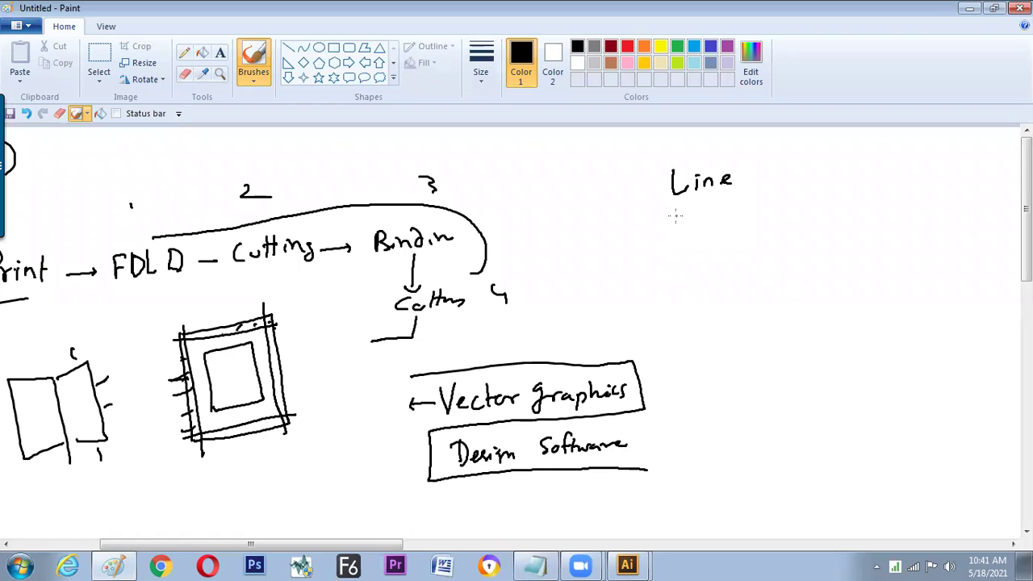
mouse_move(677, 211)
mouse_down()
mouse_move(733, 207)
mouse_move(746, 230)
mouse_up()
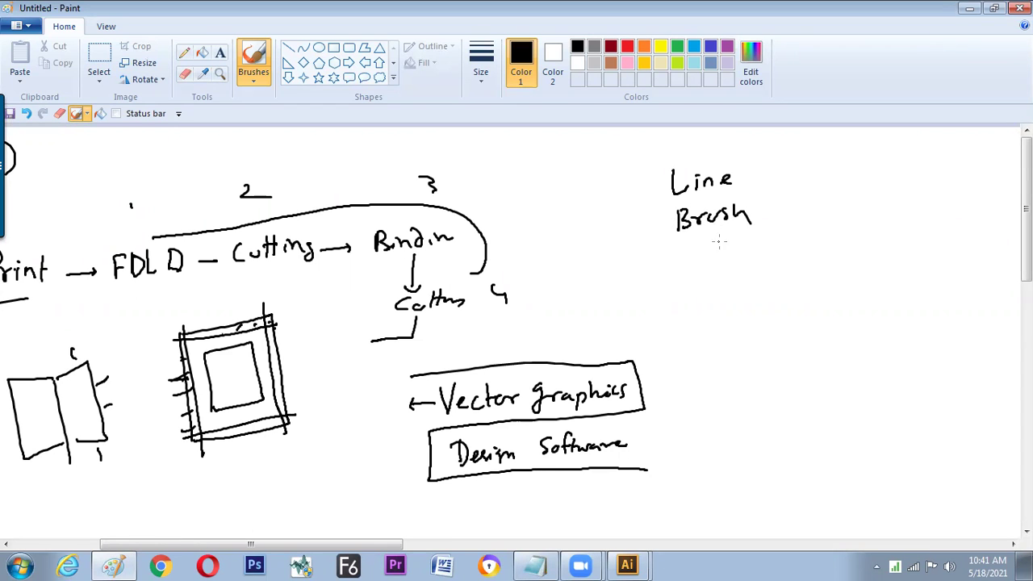
mouse_move(683, 248)
mouse_down()
mouse_move(684, 274)
mouse_move(696, 259)
mouse_move(728, 267)
mouse_move(693, 313)
mouse_move(751, 297)
mouse_move(744, 303)
mouse_up()
drag(759, 282, 759, 303)
Tick each entry of the Line, Brush, Pen and Pencil list, frame it and add the heading "OPEN" above.
drag(634, 182, 659, 208)
drag(656, 252, 671, 247)
drag(660, 302, 678, 297)
mouse_move(635, 162)
mouse_down()
mouse_move(648, 300)
mouse_move(774, 326)
mouse_move(791, 321)
mouse_move(767, 148)
mouse_move(790, 324)
mouse_up()
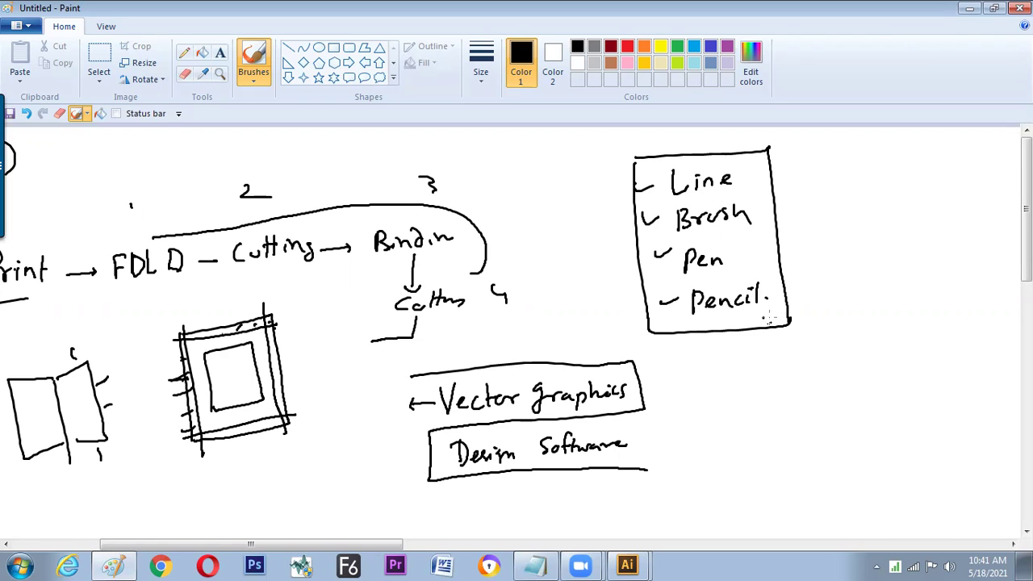
mouse_move(662, 136)
mouse_down()
mouse_move(662, 154)
mouse_move(684, 135)
mouse_move(717, 133)
mouse_up()
Draw a second box beside the OPEN list and write the heading "Close" above it.
drag(823, 163, 824, 273)
mouse_move(829, 174)
mouse_down()
mouse_move(895, 168)
mouse_move(928, 272)
mouse_move(838, 273)
mouse_up()
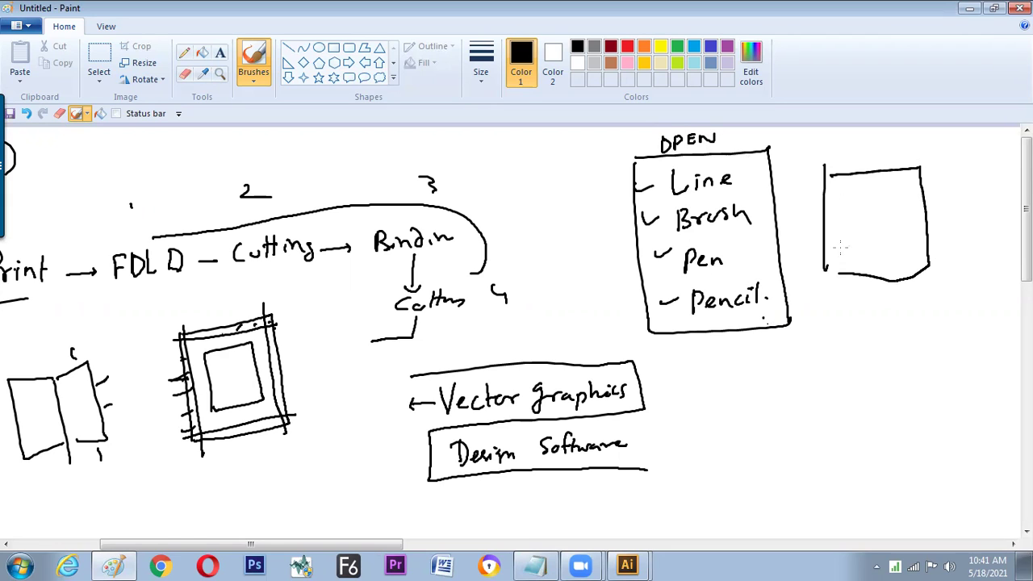
drag(864, 150, 856, 162)
mouse_move(873, 147)
mouse_down()
mouse_move(872, 162)
mouse_move(890, 160)
mouse_up()
drag(899, 156, 911, 150)
Write "Rec", "Ellip" and "Poly" inside the Close box and retrace part of its upper edge.
mouse_move(836, 189)
mouse_down()
mouse_move(872, 192)
mouse_move(851, 212)
mouse_move(893, 215)
mouse_move(845, 222)
mouse_move(897, 221)
mouse_up()
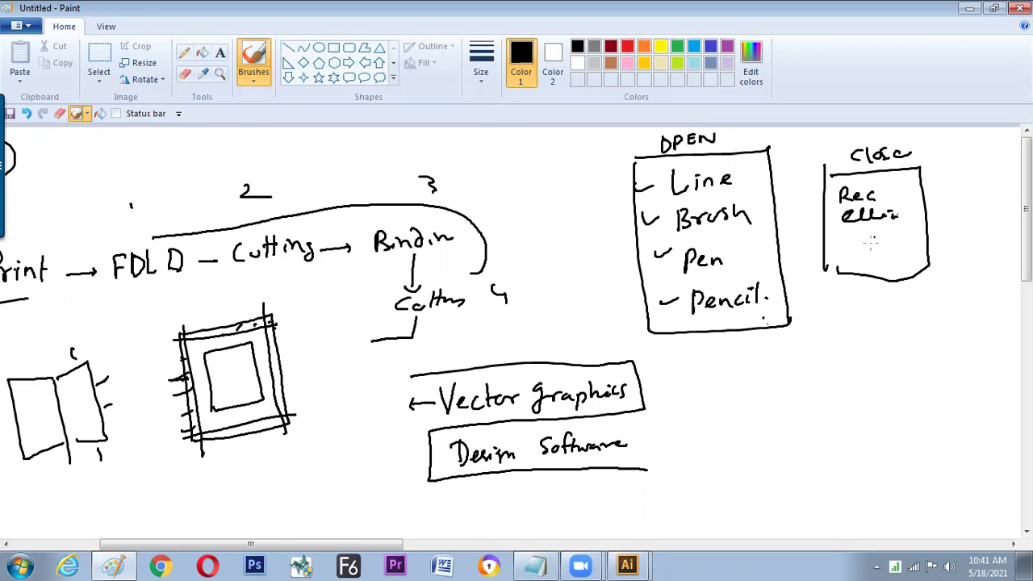
click(849, 236)
click(873, 239)
click(874, 250)
click(885, 263)
click(862, 236)
mouse_move(857, 234)
mouse_down()
mouse_move(856, 255)
mouse_move(872, 247)
mouse_up()
drag(883, 229, 894, 260)
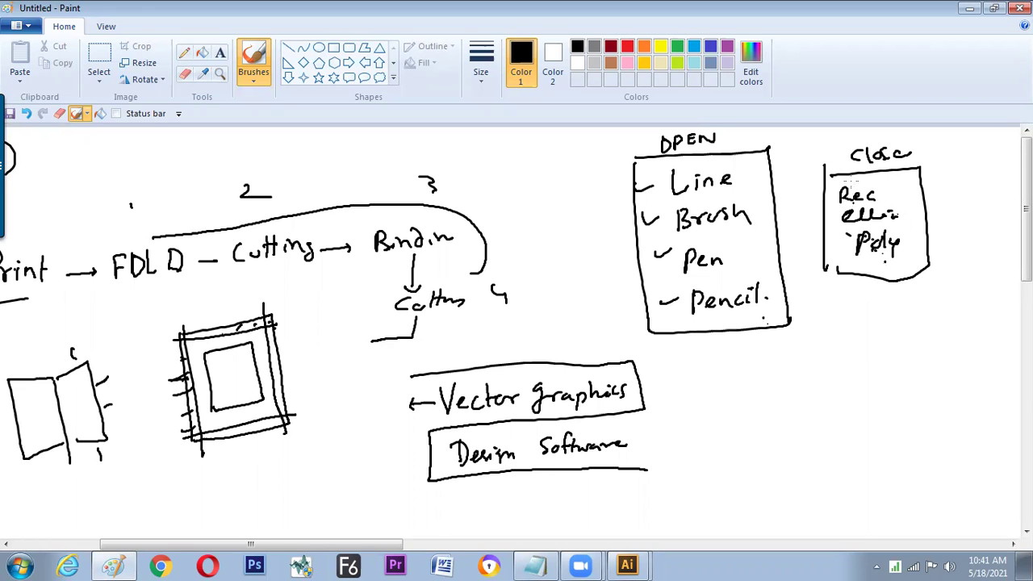
drag(827, 172, 864, 171)
Rule a line under "Line" in the OPEN list, then switch to Illustrator and select the Line Segment tool.
drag(623, 205, 781, 186)
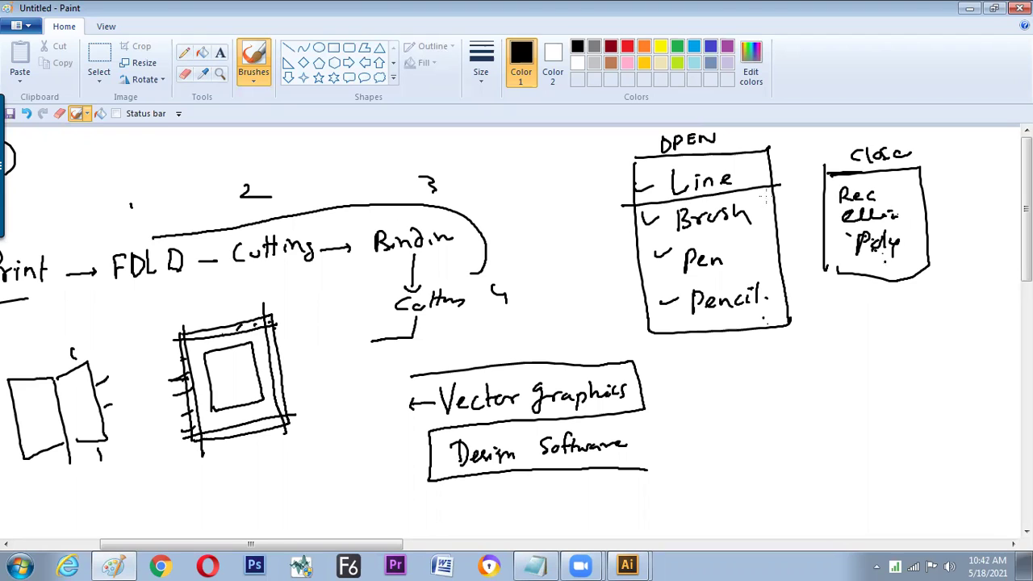
key(alt+Tab)
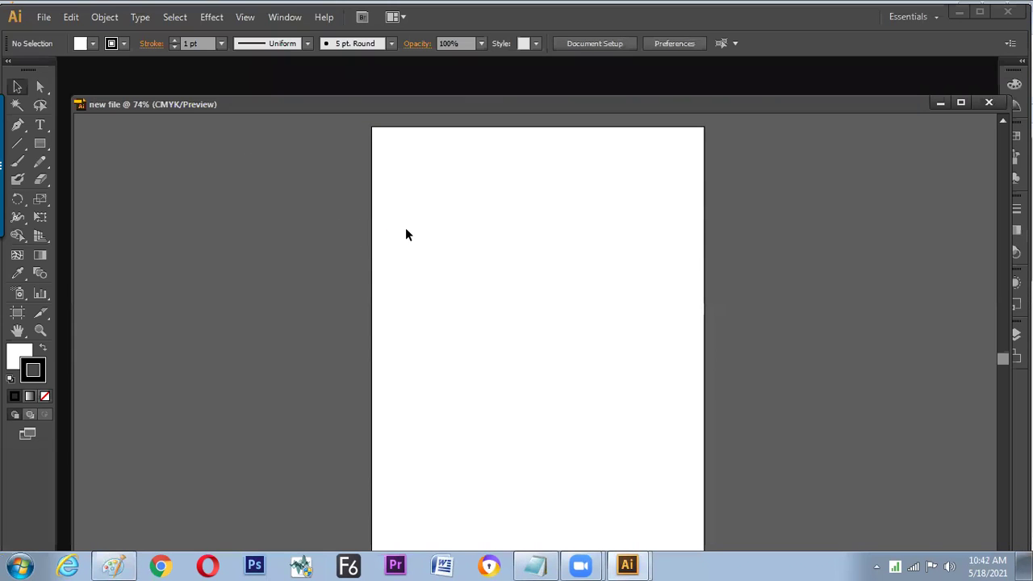
click(17, 145)
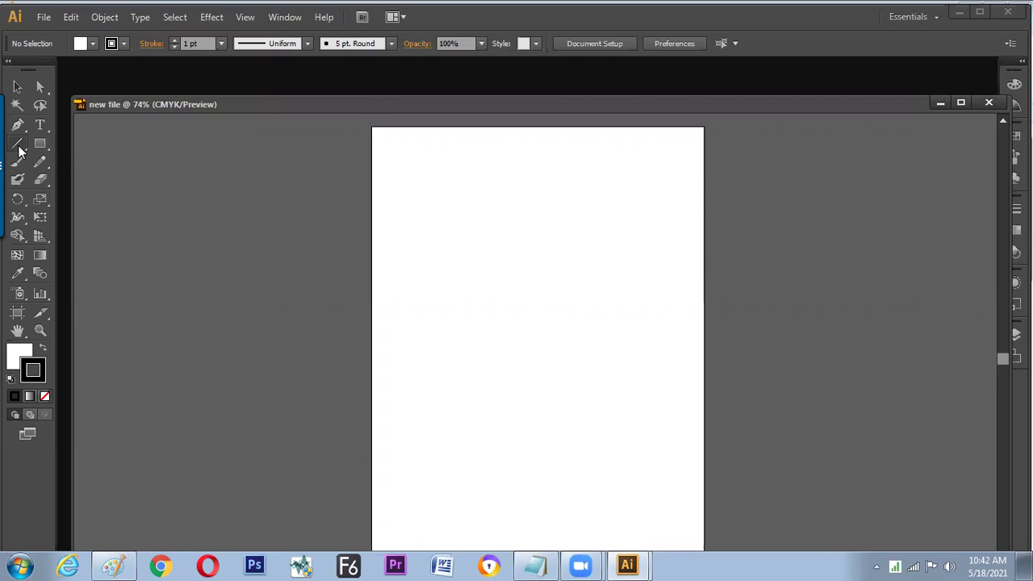
Launch the On-Screen Keyboard with "osk" to show the Line Segment shortcut, minimise it and shift the floating document window slightly.
key(super)
text(osk)
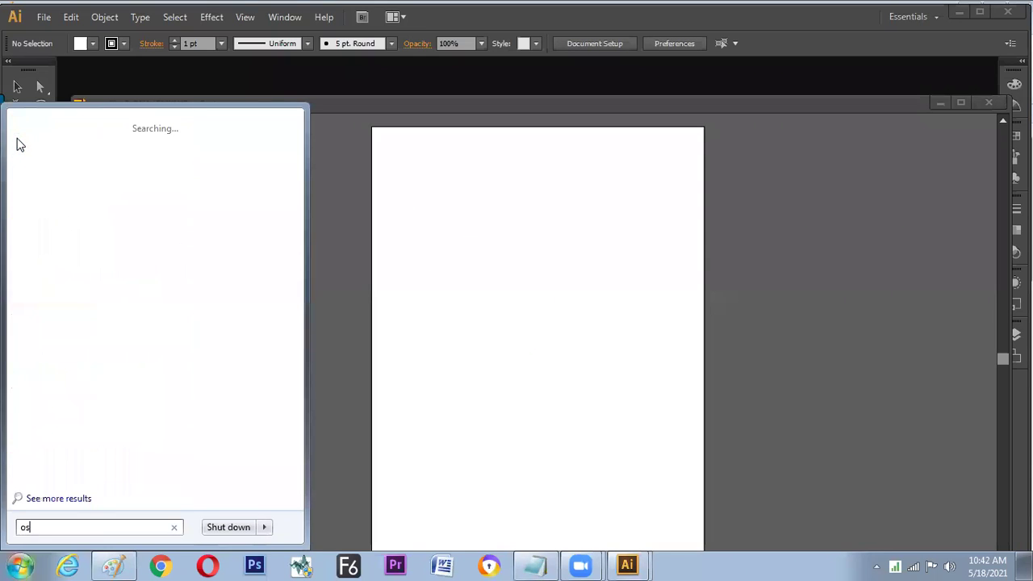
key(Return)
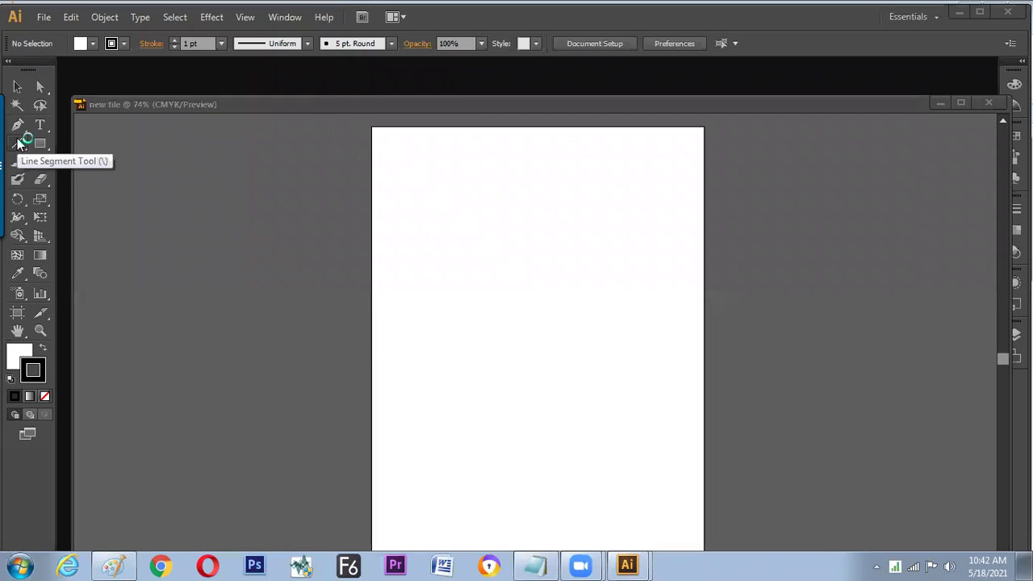
click(19, 143)
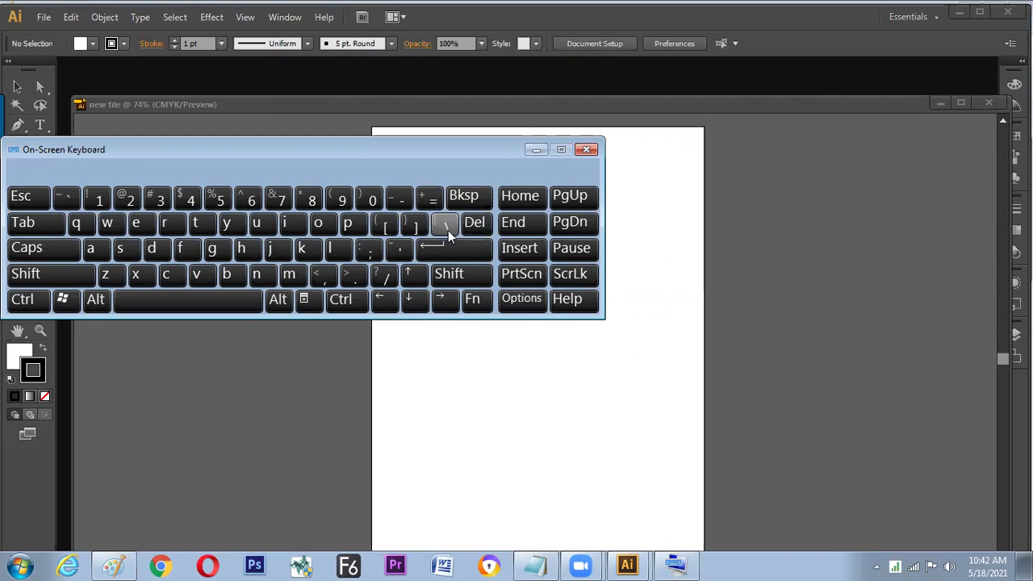
click(538, 150)
drag(332, 105, 322, 98)
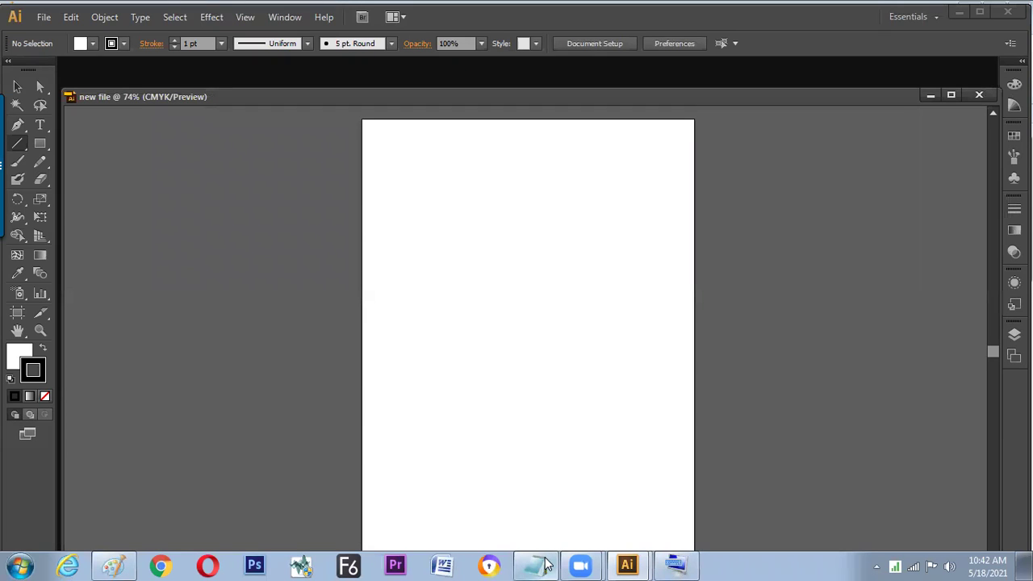
Switch to Paint and write the list entries "Name" and "Hot" with circled numbers 1 and 2 below "Design Software".
click(119, 564)
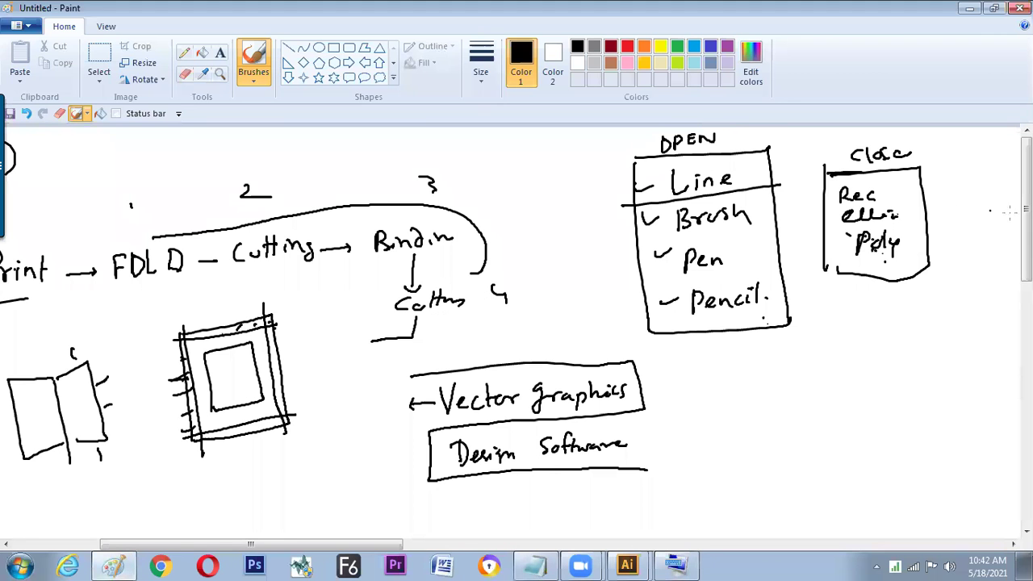
scroll(357, 272, down, 5)
drag(347, 289, 350, 294)
mouse_move(349, 269)
mouse_down()
mouse_move(338, 291)
mouse_move(346, 271)
mouse_up()
mouse_move(380, 295)
mouse_down()
mouse_move(389, 277)
mouse_move(463, 280)
mouse_up()
drag(345, 331, 361, 332)
mouse_move(348, 320)
mouse_down()
mouse_move(394, 340)
mouse_move(406, 327)
mouse_up()
mouse_move(406, 317)
mouse_down()
mouse_move(407, 338)
mouse_move(422, 330)
mouse_up()
key(ctrl+z)
mouse_move(431, 314)
mouse_down()
mouse_move(432, 330)
mouse_move(438, 319)
mouse_up()
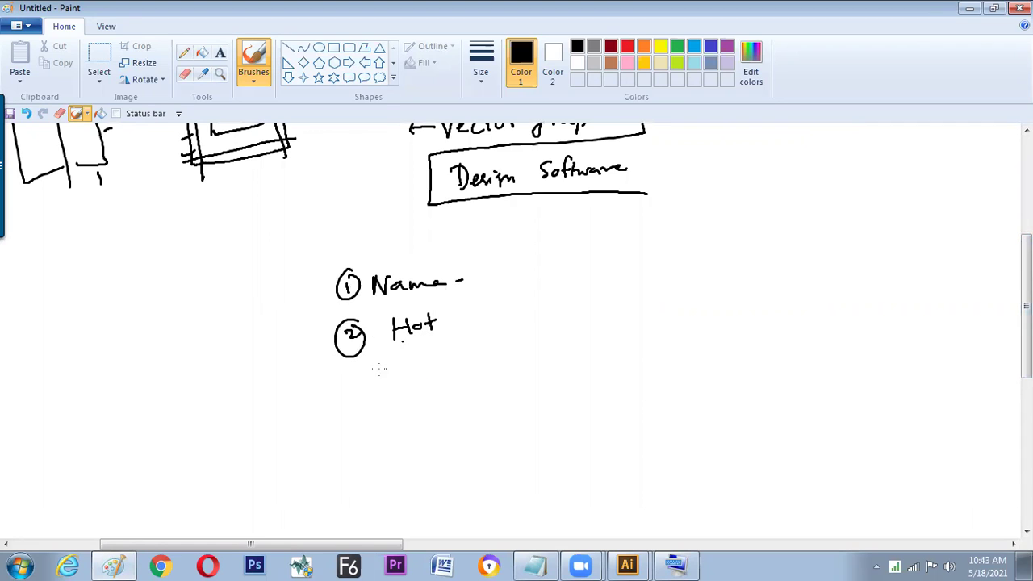
Write the entry "Cursor" with a circled 3 below "Hot", frame it and add a tick beside the frame.
drag(346, 377, 350, 391)
mouse_move(412, 367)
mouse_down()
mouse_move(405, 386)
mouse_move(460, 370)
mouse_up()
drag(467, 374, 476, 368)
click(486, 370)
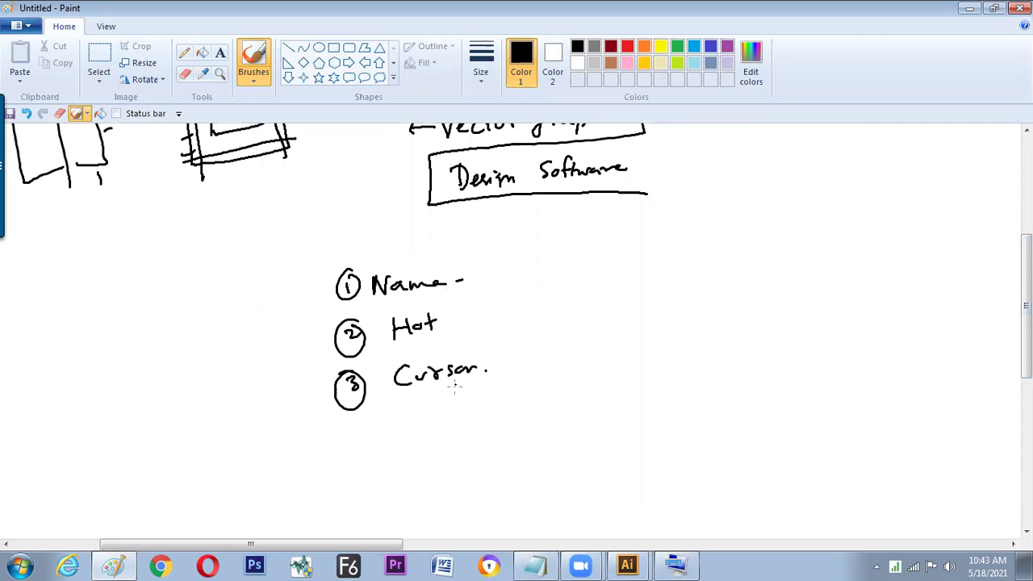
mouse_move(496, 355)
mouse_down()
mouse_move(304, 376)
mouse_move(317, 427)
mouse_move(499, 389)
mouse_move(496, 354)
mouse_up()
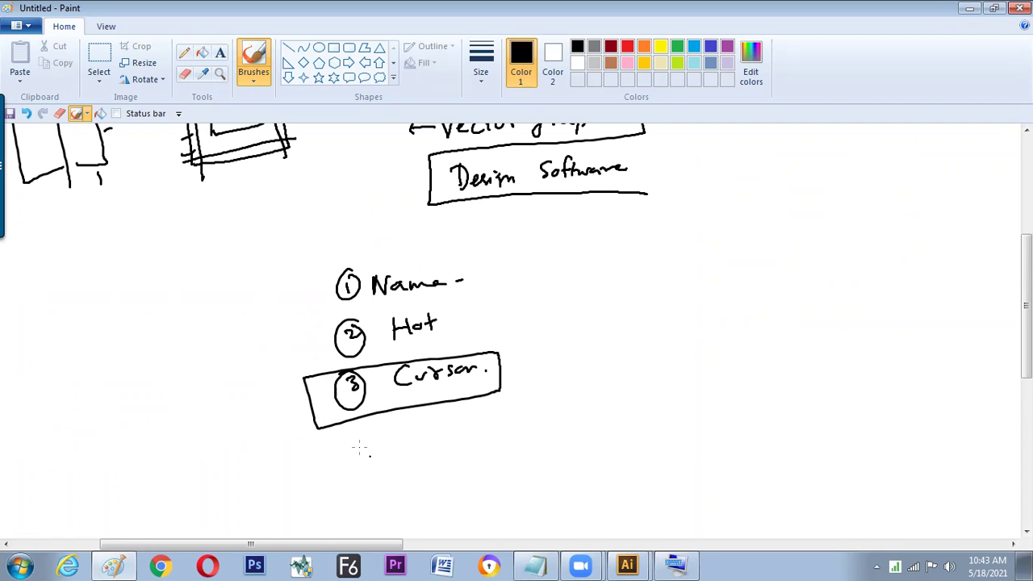
mouse_move(513, 365)
mouse_down()
mouse_move(516, 374)
mouse_move(543, 359)
mouse_up()
Add the entry "Method" with a circled 4 below the framed "Cursor" entry.
drag(358, 434, 371, 449)
drag(368, 423, 368, 425)
key(alt+Tab)
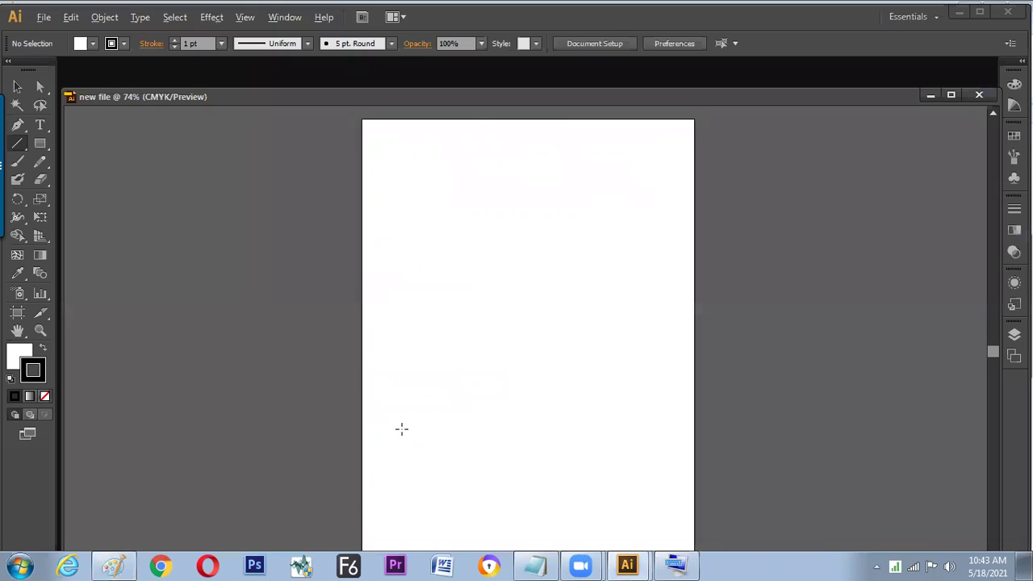
key(alt+Tab)
mouse_move(410, 426)
mouse_down()
mouse_move(454, 413)
mouse_move(459, 428)
mouse_move(491, 414)
mouse_up()
Draw a slanted divider beside the list and write "Tips" and "Example" with circled numbers 5 and 6 beyond it.
drag(519, 254, 574, 411)
mouse_move(584, 307)
mouse_down()
mouse_move(582, 268)
mouse_move(544, 262)
mouse_move(555, 257)
mouse_move(544, 274)
mouse_move(532, 266)
mouse_move(581, 267)
mouse_move(587, 243)
mouse_up()
mouse_move(593, 249)
mouse_down()
mouse_move(595, 258)
mouse_move(623, 253)
mouse_up()
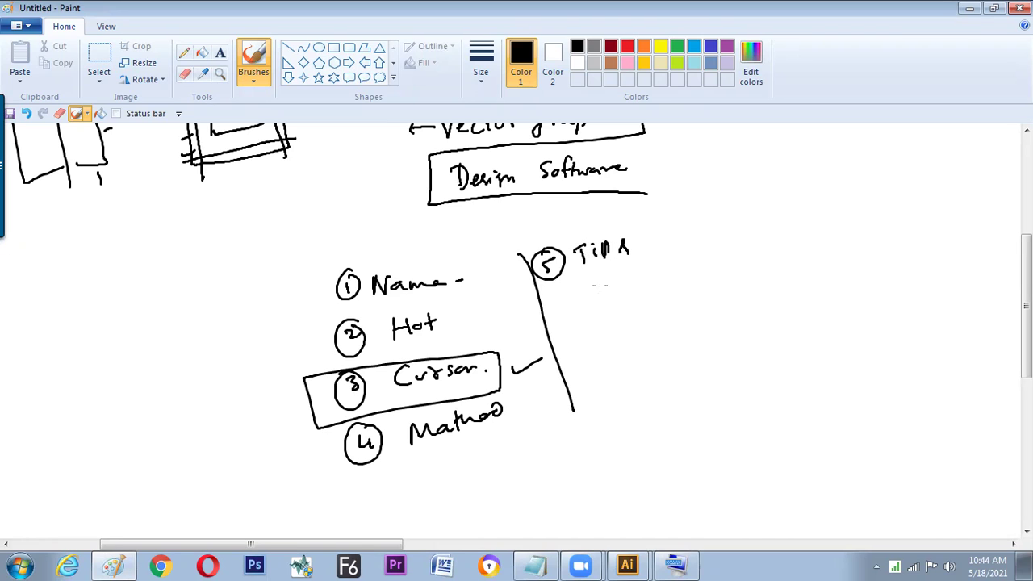
mouse_move(565, 299)
mouse_down()
mouse_move(606, 303)
mouse_move(633, 295)
mouse_move(630, 287)
mouse_move(655, 293)
mouse_move(718, 274)
mouse_up()
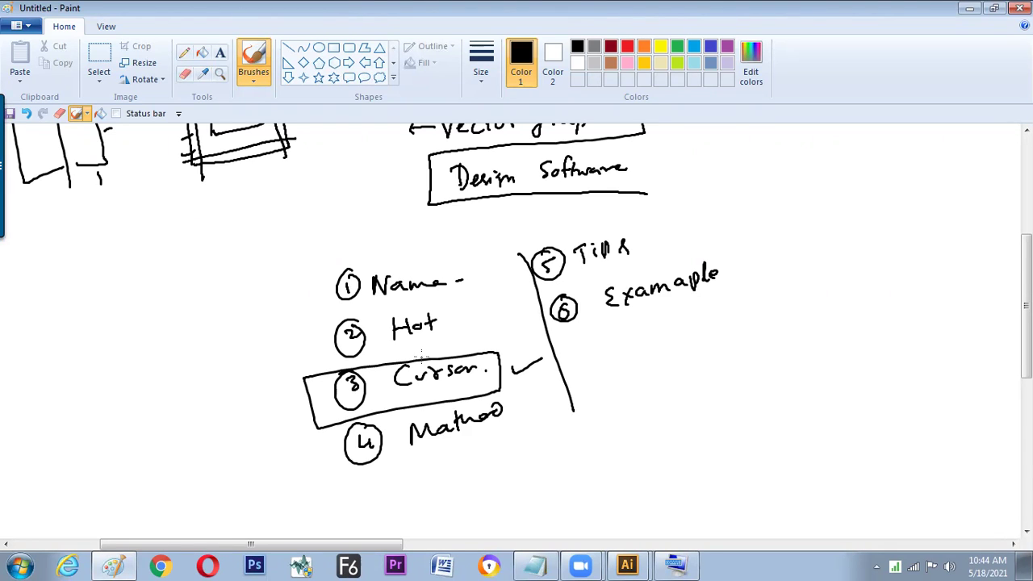
Draw two arrows from the "Design Software" frame down to the numbered lists and a long slanted line above the entries.
drag(440, 217, 423, 246)
drag(472, 216, 514, 233)
drag(419, 246, 439, 239)
mouse_move(508, 222)
mouse_down()
mouse_move(516, 232)
mouse_move(501, 236)
mouse_up()
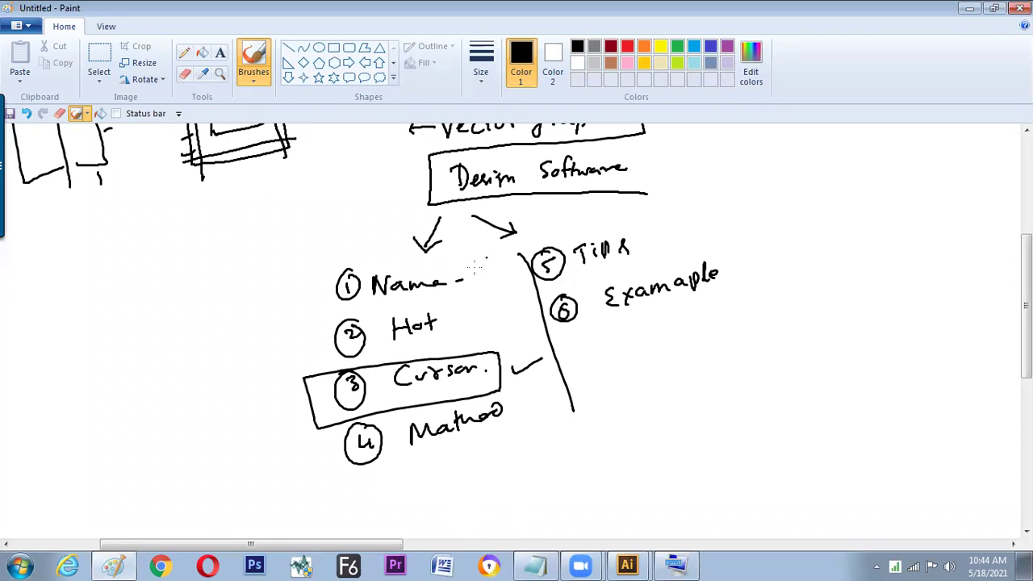
drag(314, 269, 585, 214)
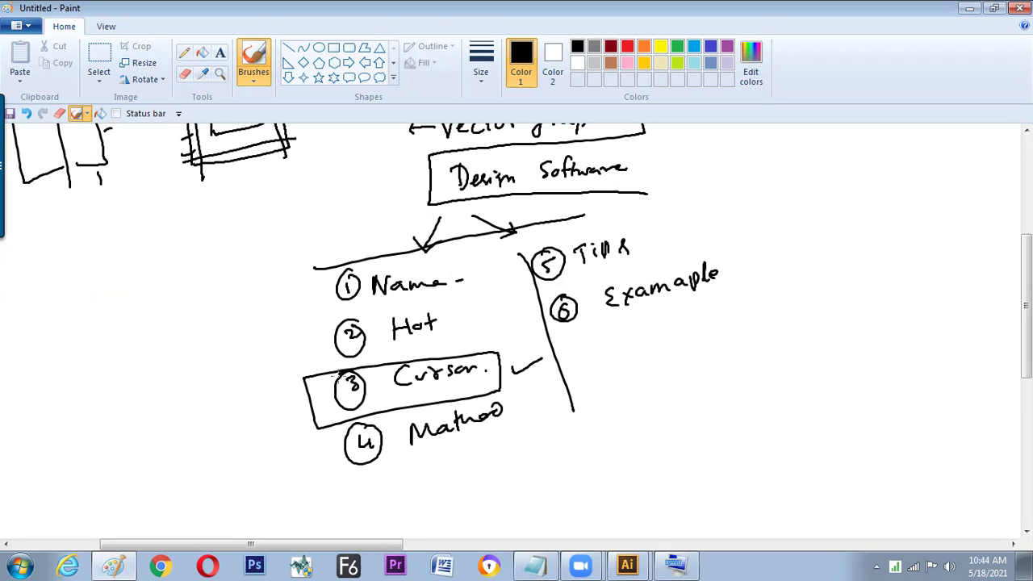
Switch to Illustrator and draw four separate straight lines at different angles on the artboard with the Line Segment tool.
key(alt+Tab)
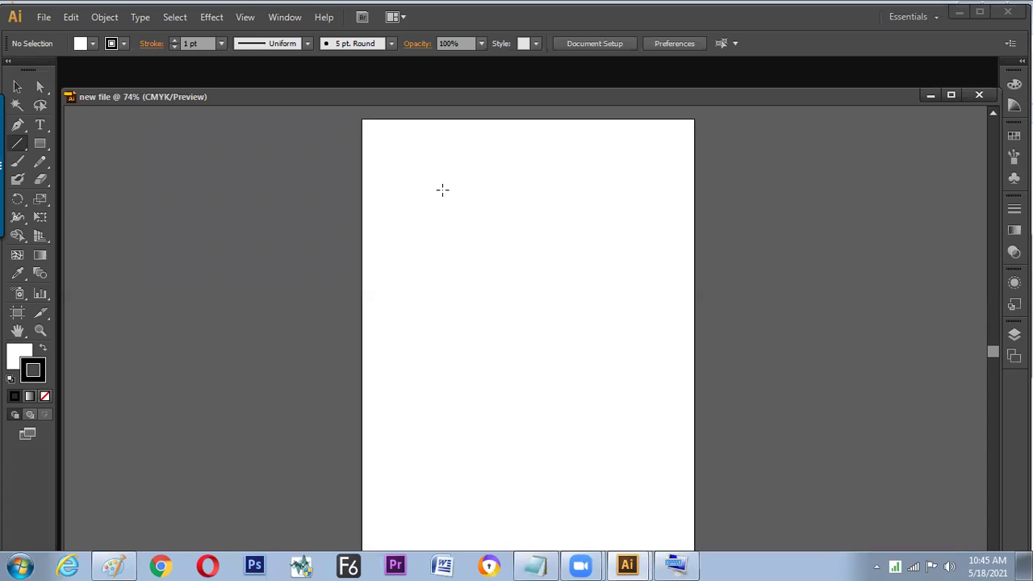
drag(446, 192, 509, 260)
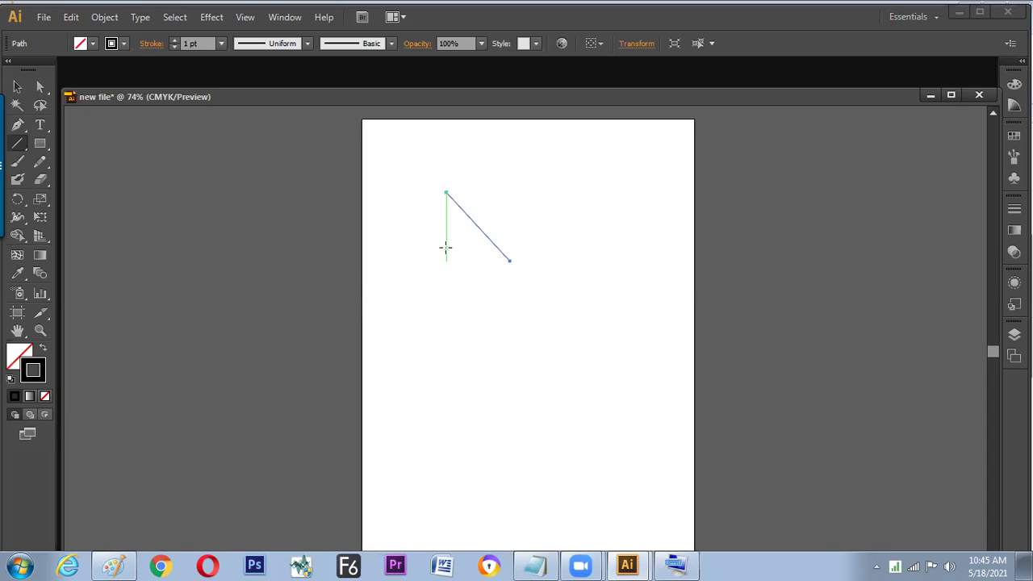
mouse_move(549, 204)
mouse_down()
mouse_move(484, 330)
mouse_move(460, 330)
mouse_move(584, 317)
mouse_move(449, 328)
mouse_move(493, 343)
mouse_move(587, 343)
mouse_move(589, 333)
mouse_up()
drag(447, 357, 539, 392)
drag(654, 236, 641, 372)
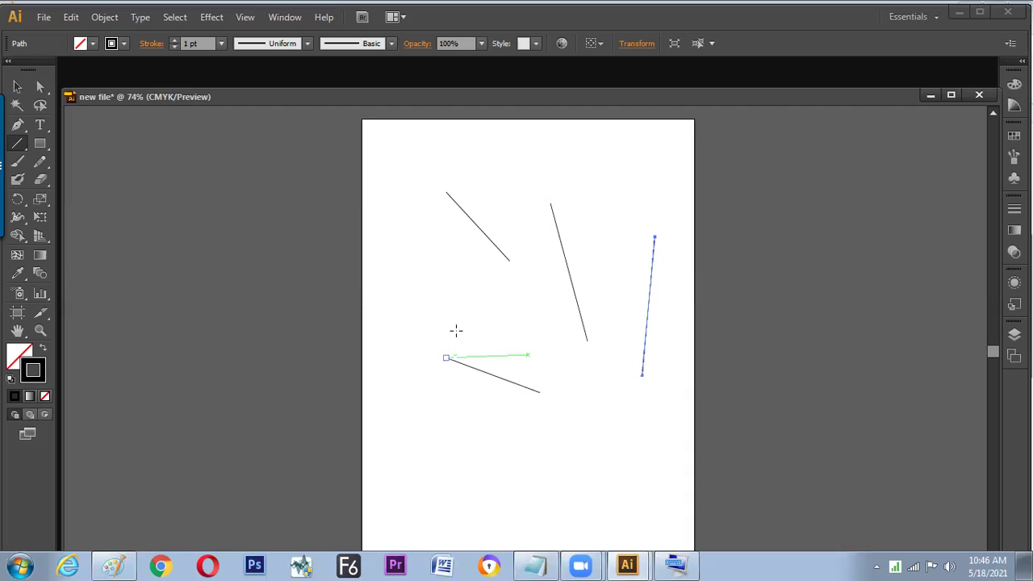
Turn Smart Guides off and back on.
click(244, 17)
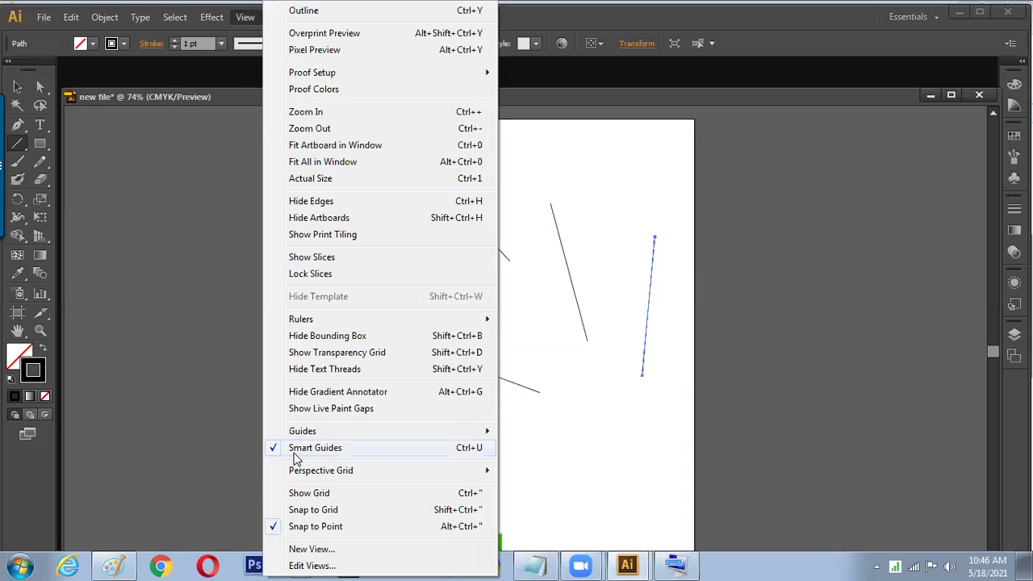
click(418, 448)
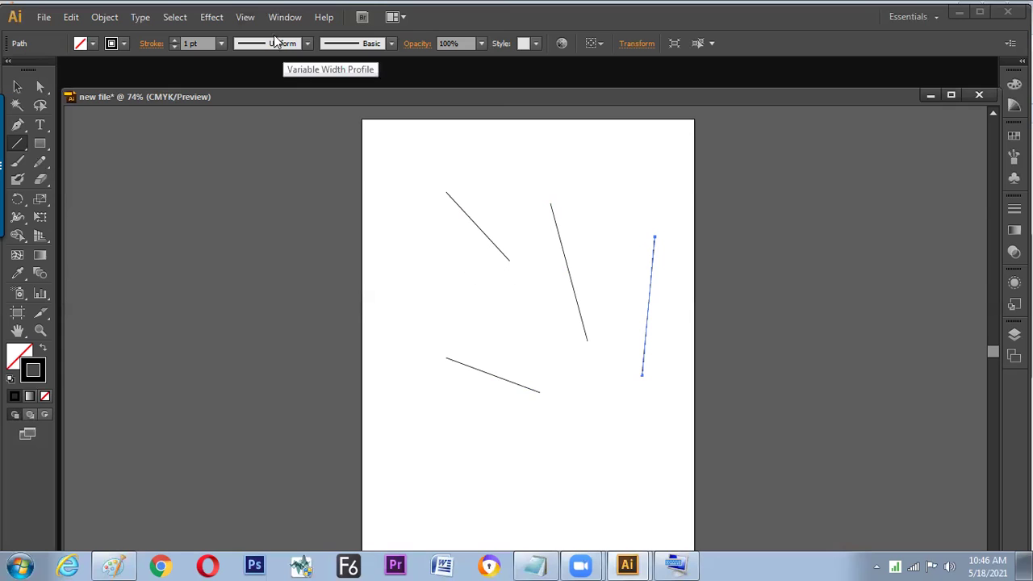
click(246, 17)
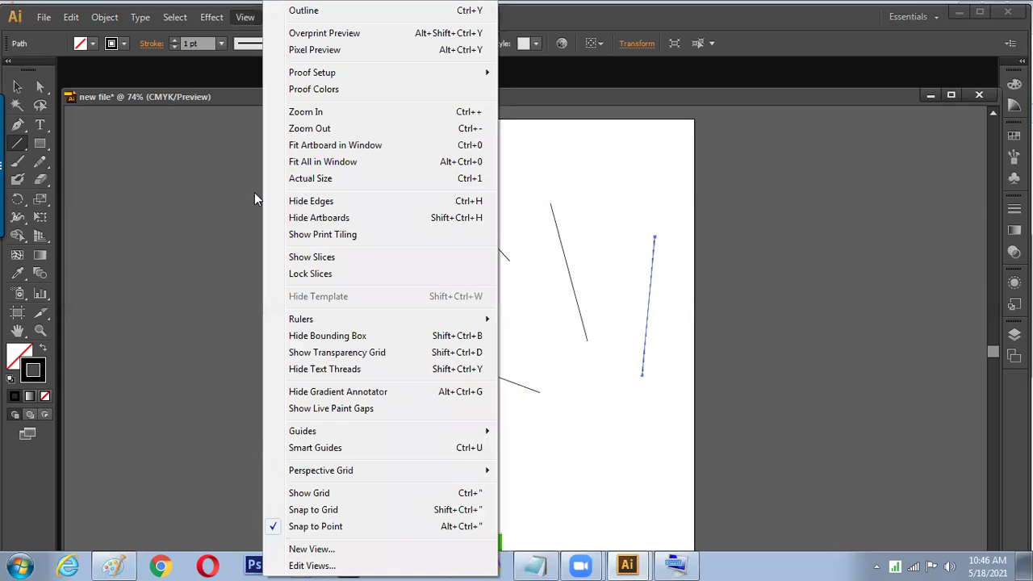
click(319, 448)
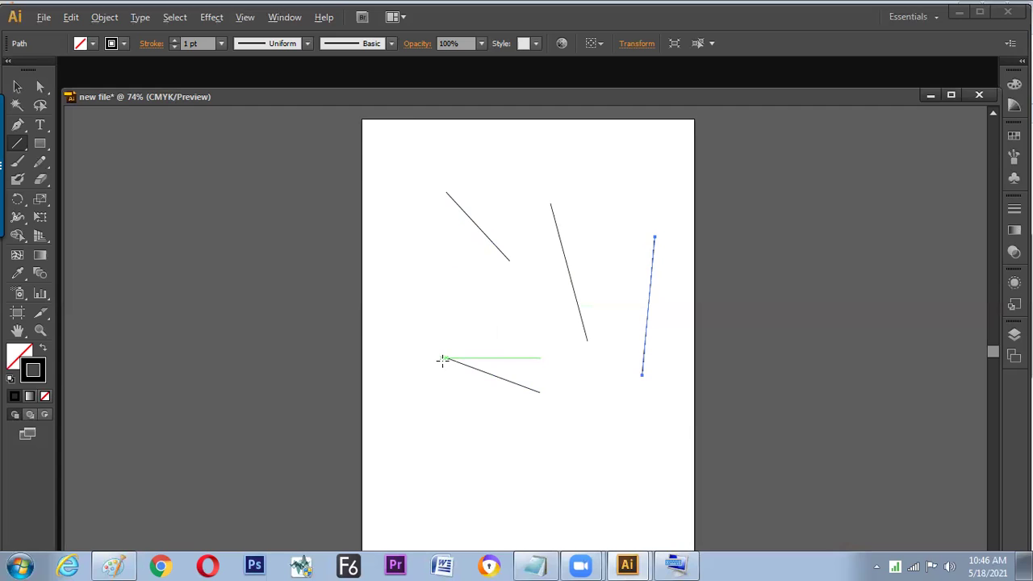
Switch to Paint, underline "Method" and write "(Click - drag - leave)" beneath it, then return to Illustrator.
key(alt+Tab)
drag(414, 453, 504, 433)
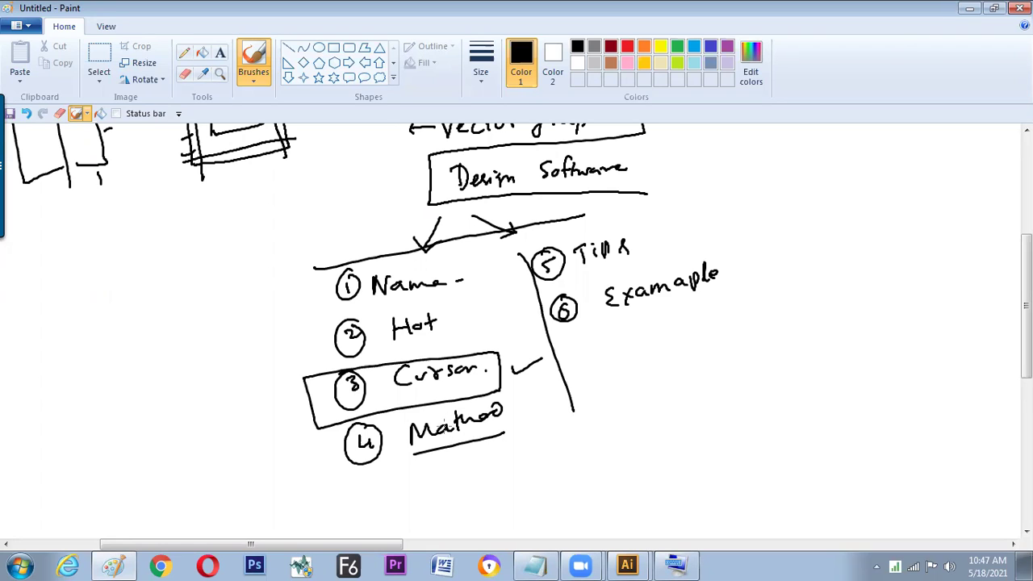
mouse_move(435, 478)
mouse_down()
mouse_move(463, 467)
mouse_move(465, 481)
mouse_move(501, 475)
mouse_up()
drag(525, 462, 523, 475)
drag(524, 463, 557, 452)
drag(553, 453, 565, 471)
drag(577, 456, 614, 446)
drag(620, 436, 684, 431)
drag(692, 418, 678, 452)
mouse_move(433, 460)
mouse_down()
mouse_move(416, 505)
mouse_move(443, 510)
mouse_up()
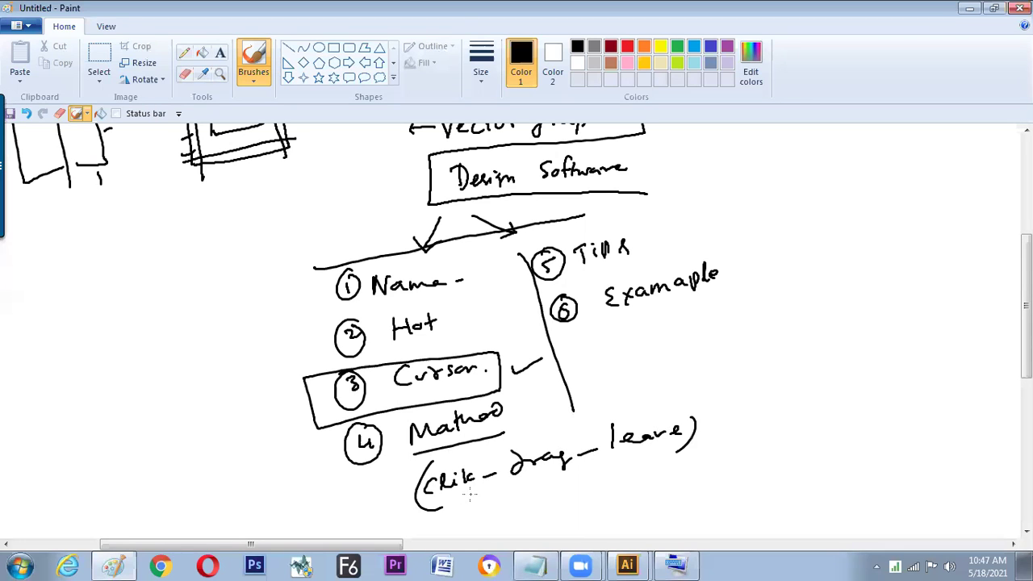
drag(524, 483, 670, 447)
key(alt+Tab)
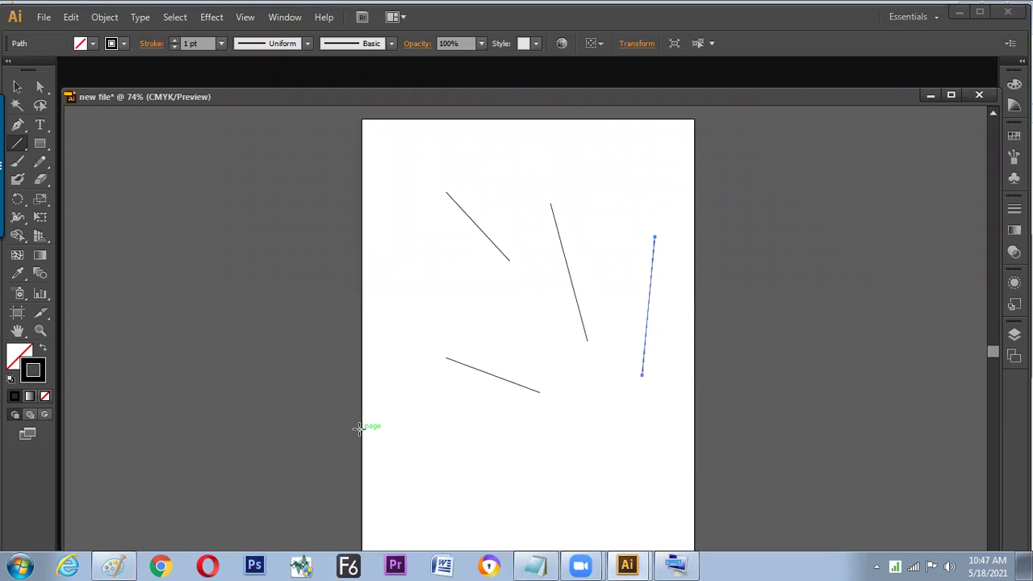
Hide and restore all panels, and open the Windows On-Screen Keyboard and place it over the artboard.
key(Tab)
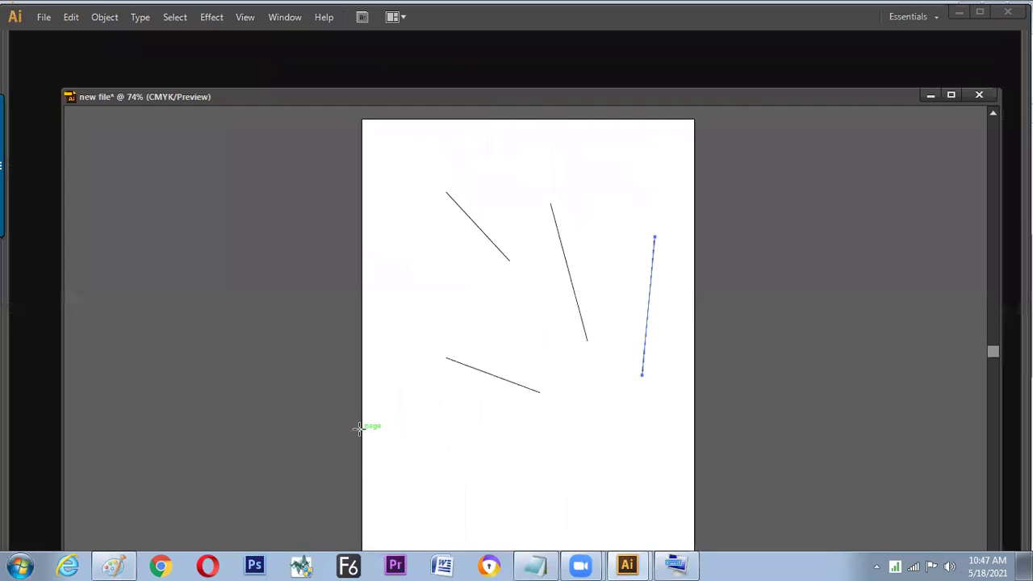
key(Tab)
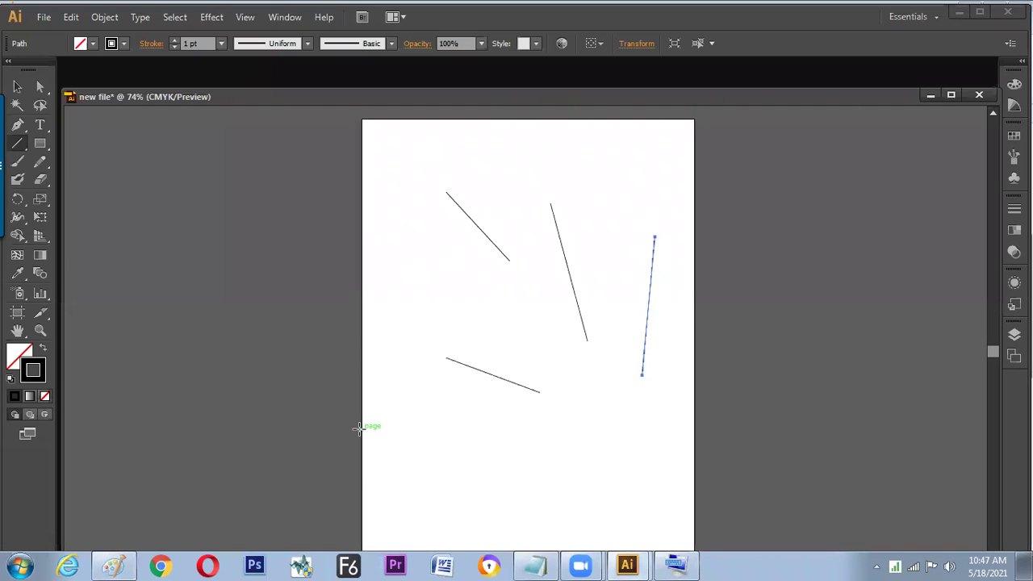
key(super)
text(osk)
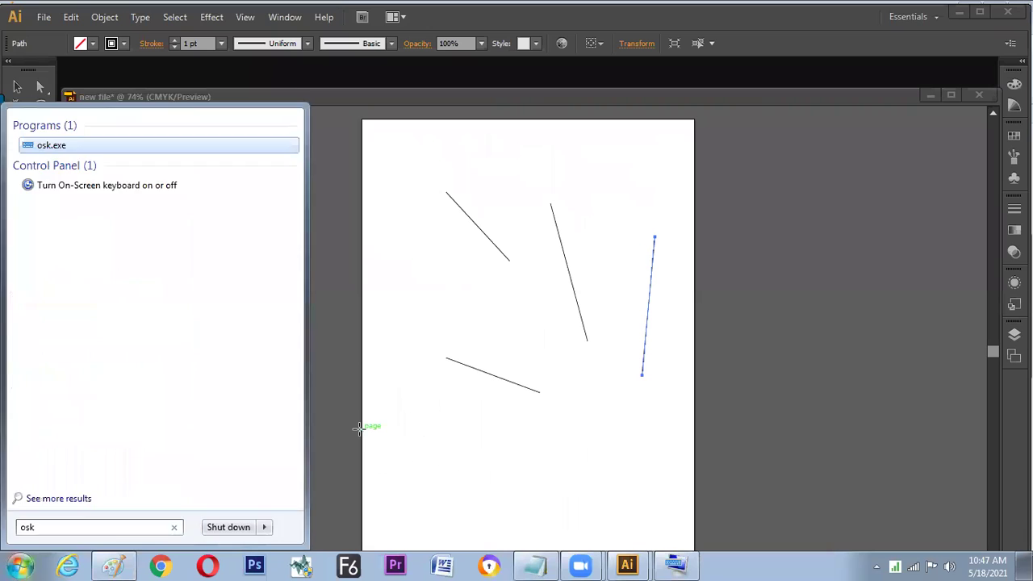
key(Return)
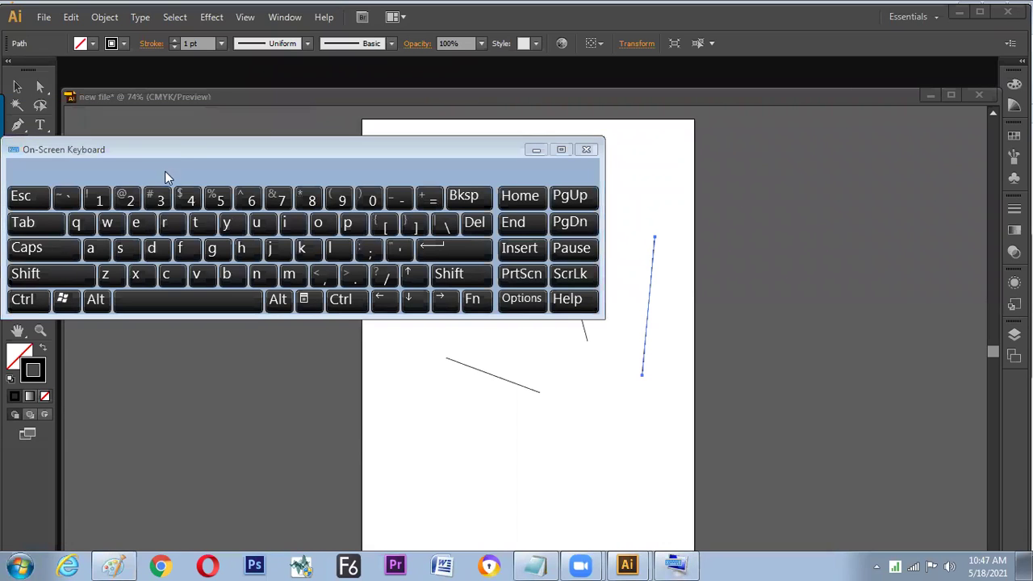
drag(180, 147, 442, 225)
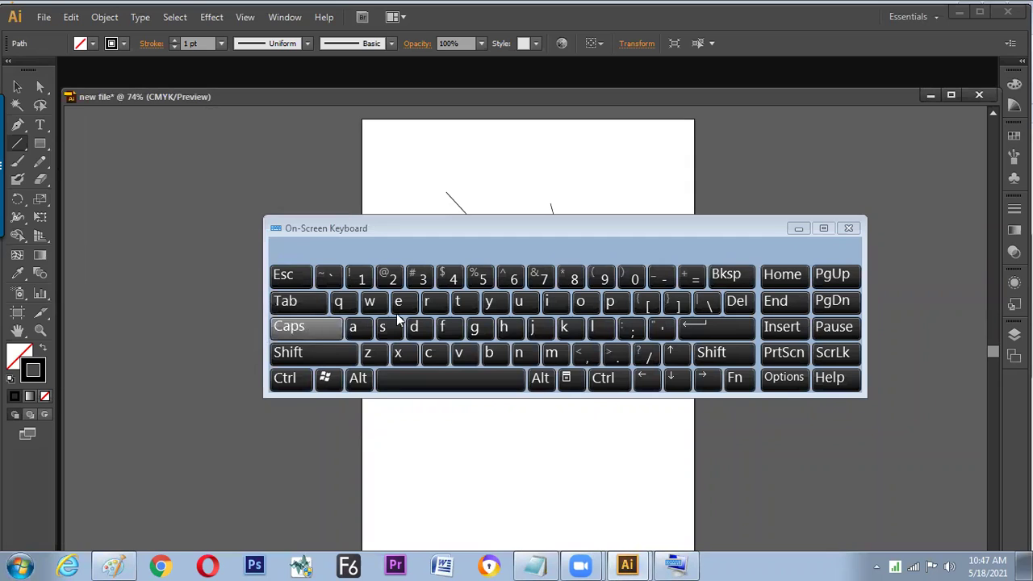
Hide and show Illustrator's panels repeatedly using the On-Screen Keyboard.
click(292, 303)
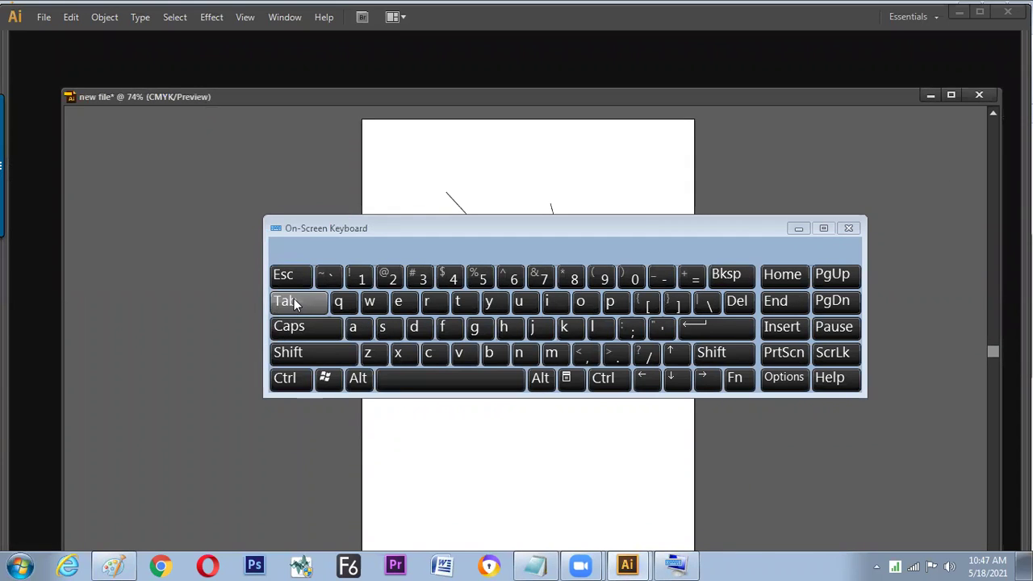
click(295, 305)
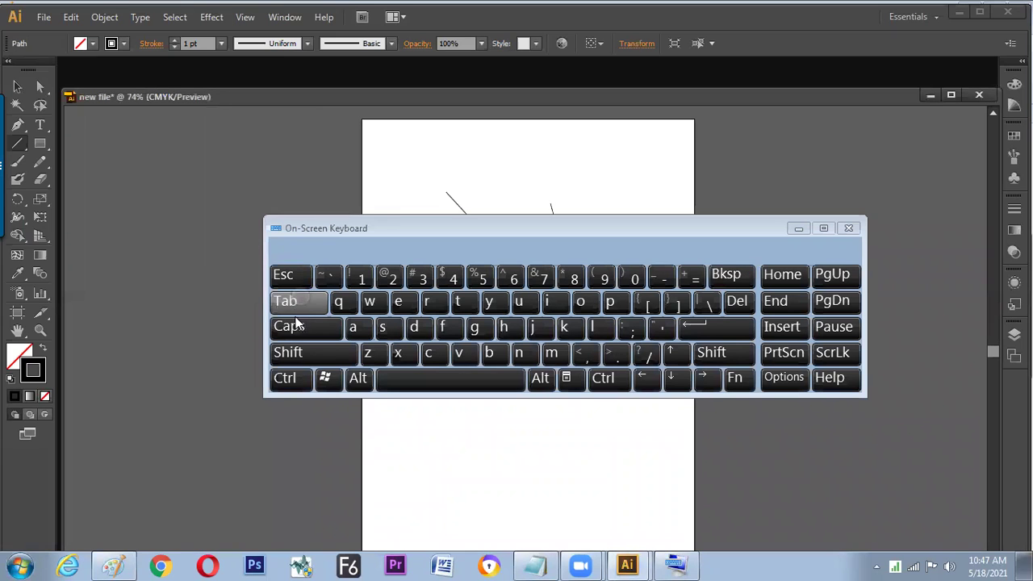
click(296, 300)
click(296, 301)
click(298, 301)
click(298, 301)
click(295, 302)
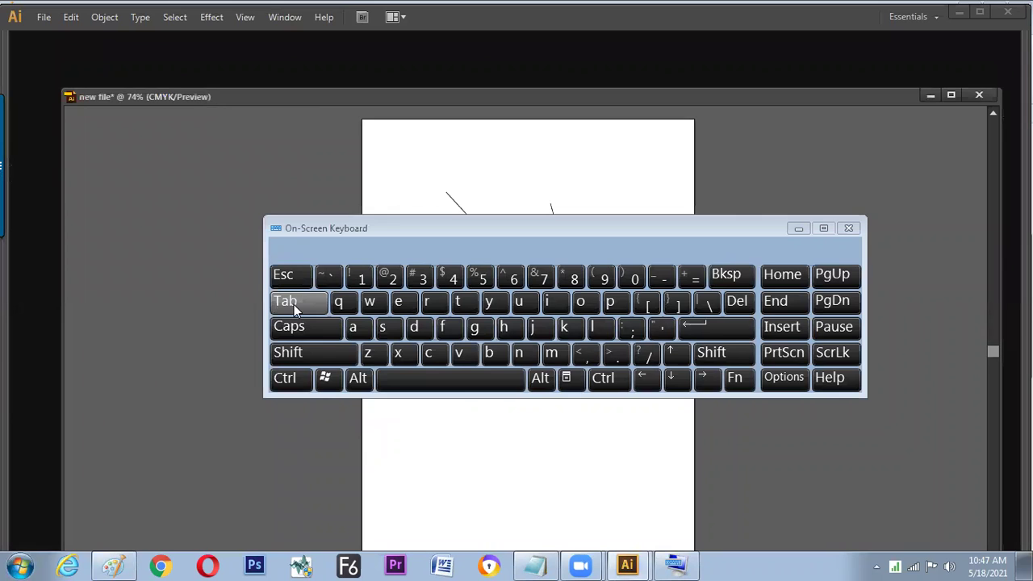
click(294, 304)
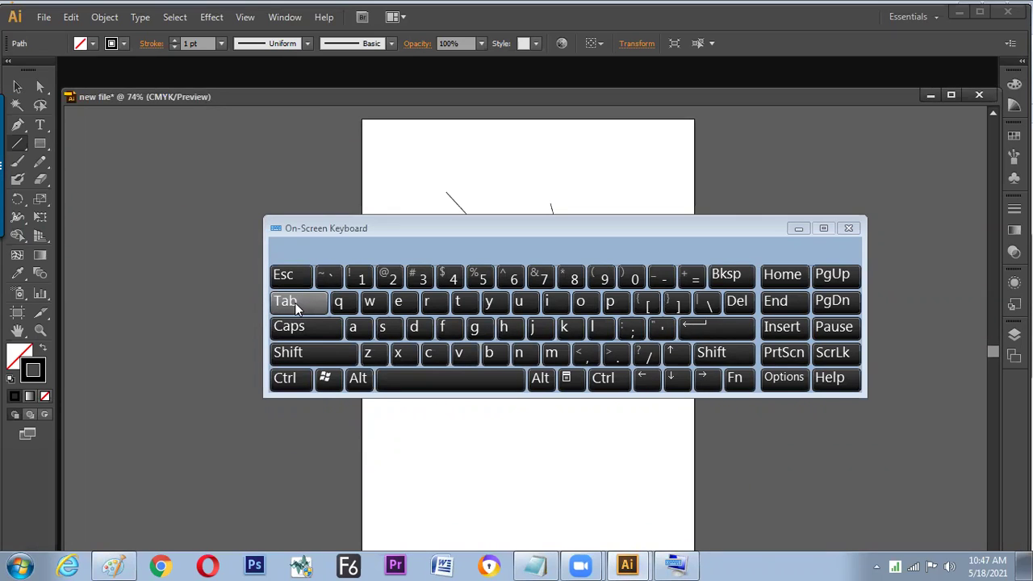
click(294, 305)
click(295, 308)
Undock and close the Tools panel, and restore it to its docked place.
drag(37, 67, 105, 119)
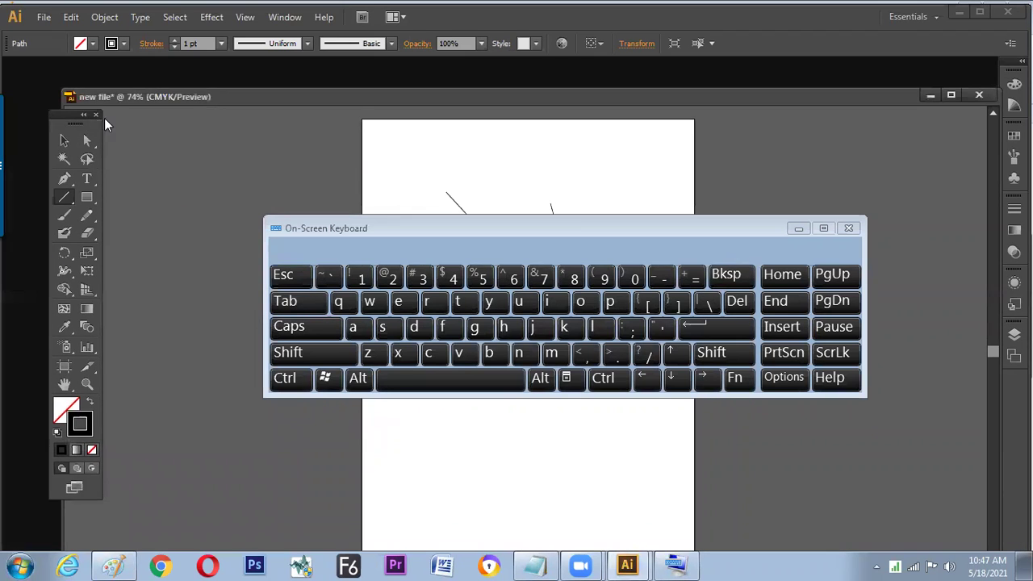
click(96, 117)
click(291, 17)
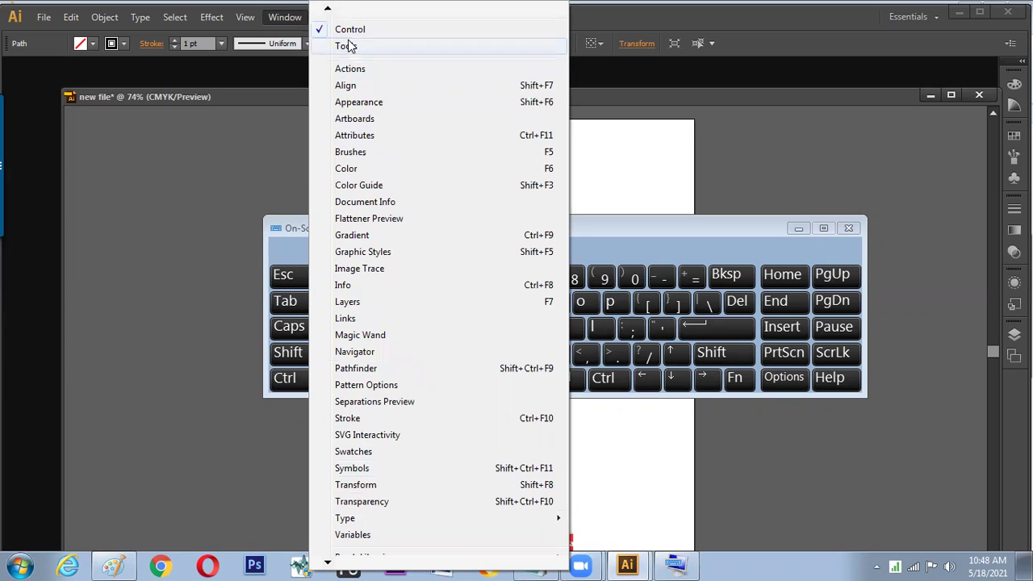
click(346, 47)
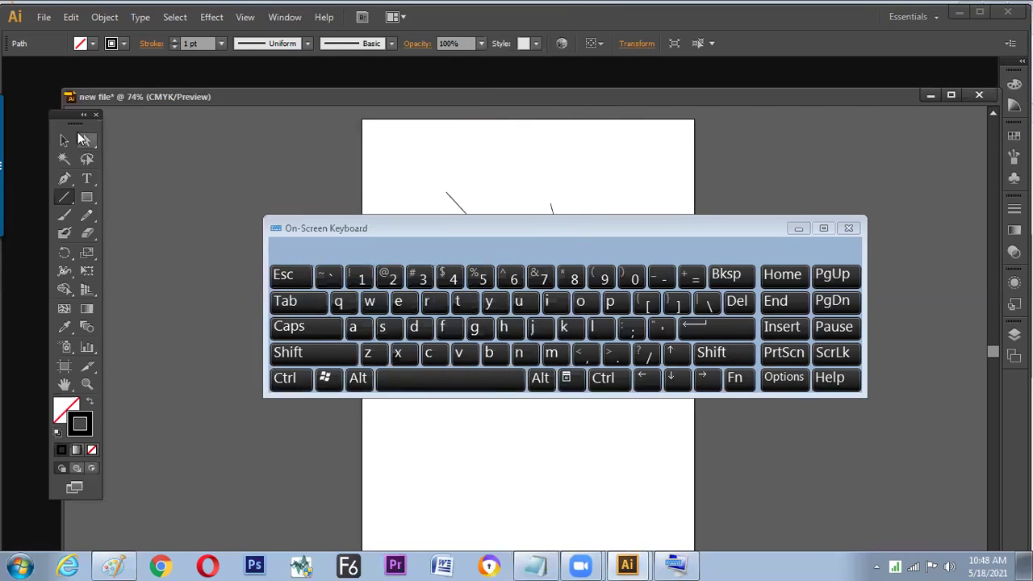
drag(62, 119, 33, 109)
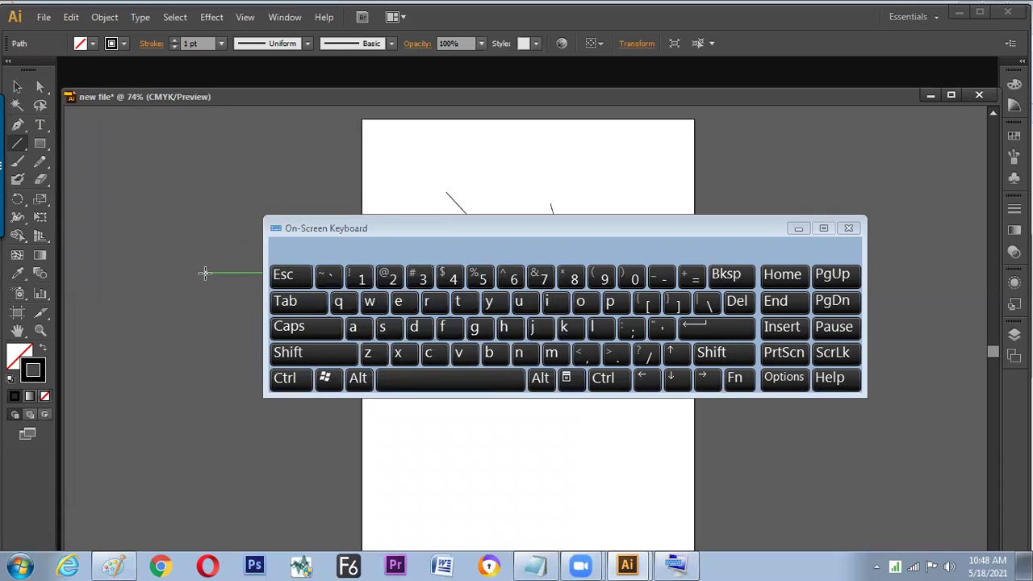
Hide and show all panels several more times, and minimize the On-Screen Keyboard.
key(Tab)
key(Tab)
key(Tab)
key(Tab)
key(Tab)
key(Tab)
key(Tab)
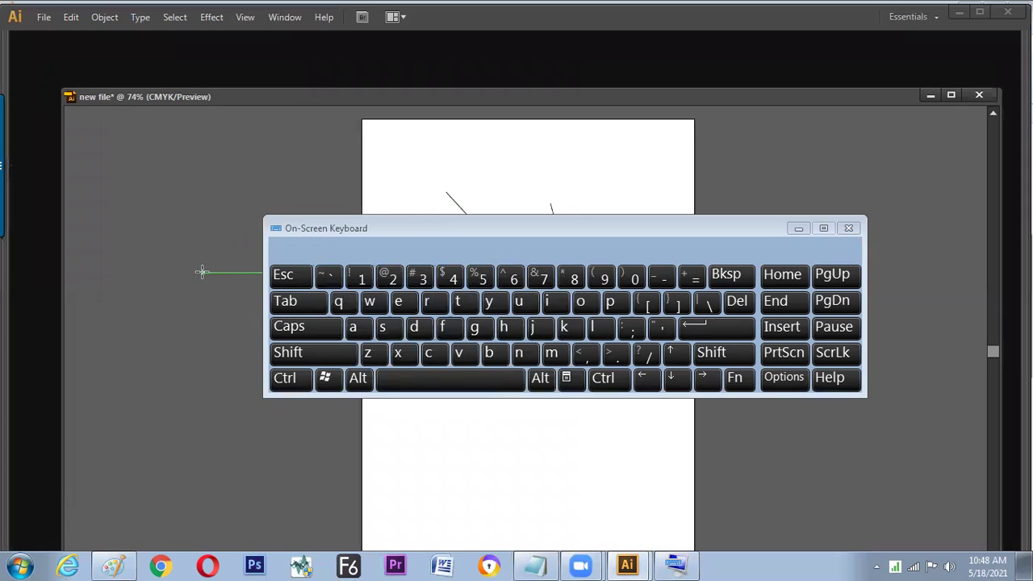
key(Tab)
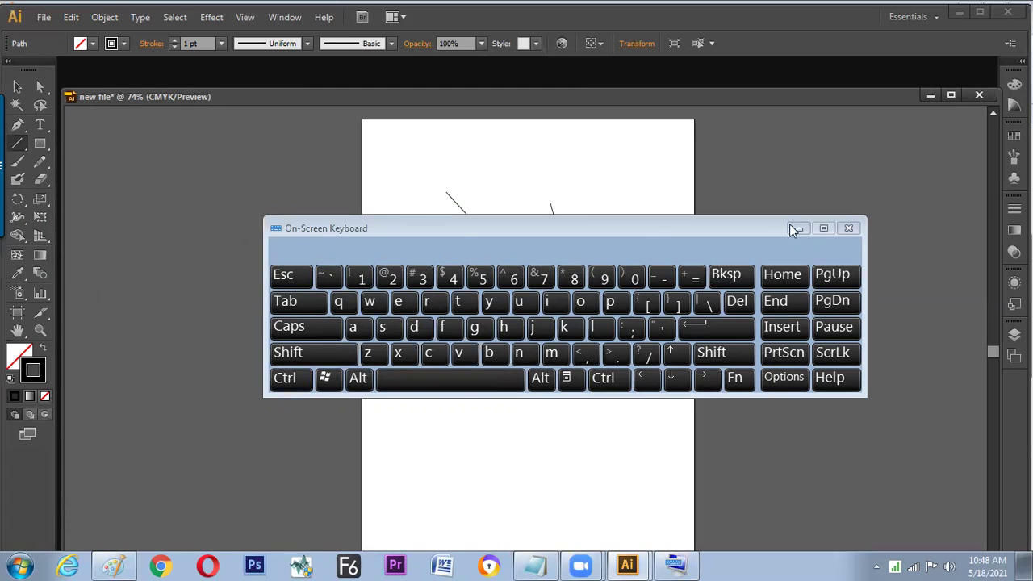
click(344, 237)
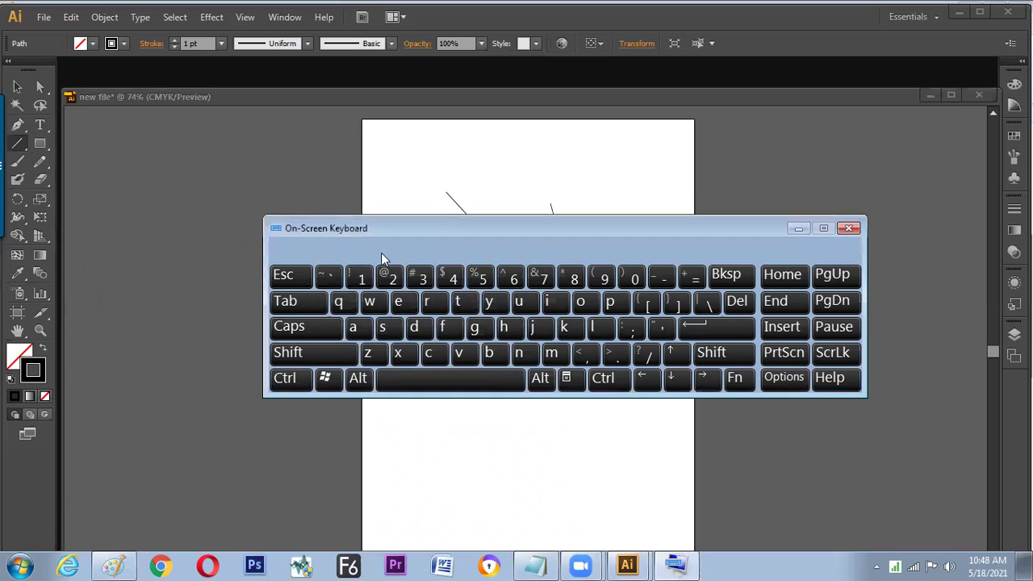
click(798, 233)
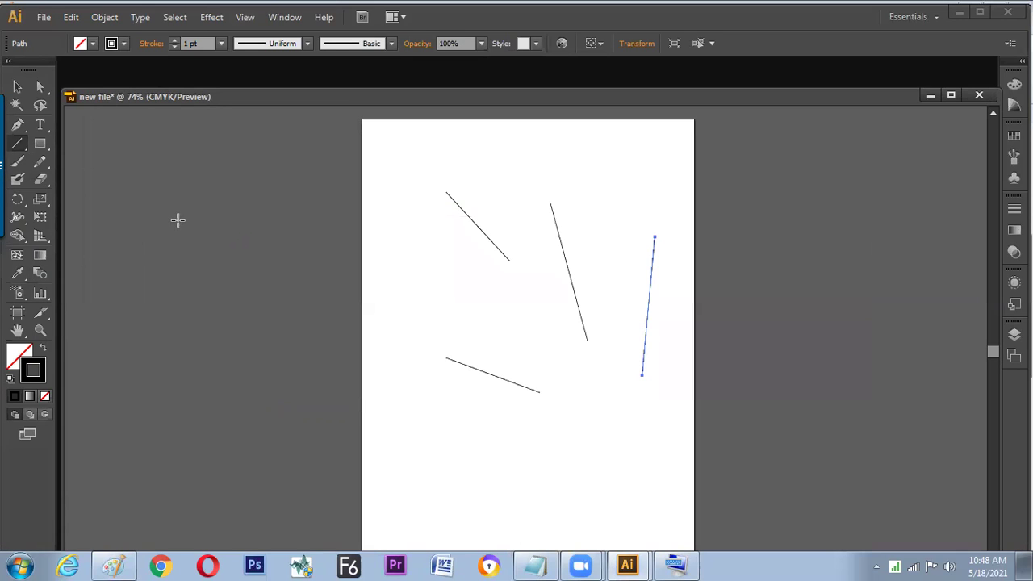
Toggle all panels off and on repeatedly with the drawn lines uncovered.
key(Tab)
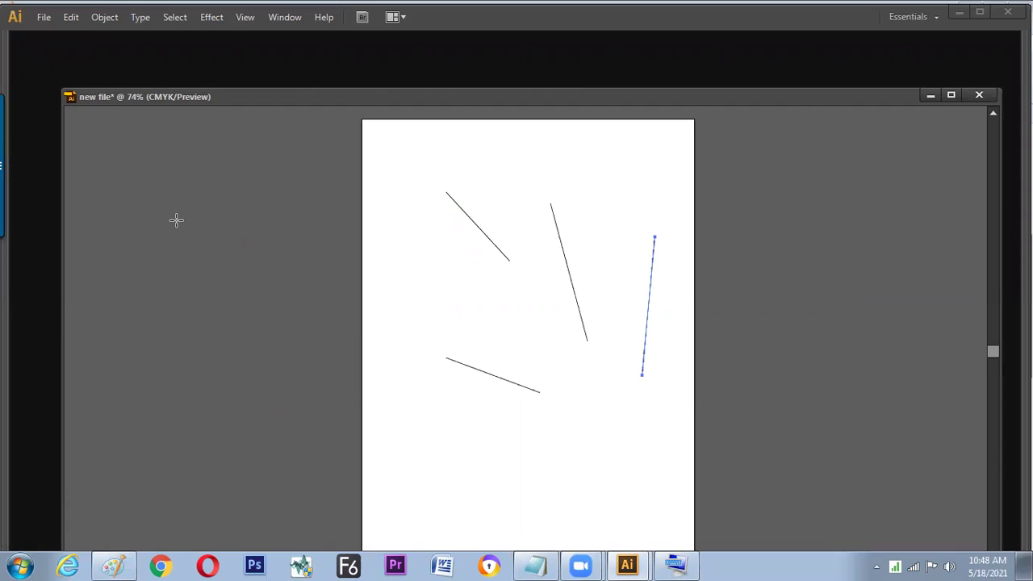
key(Tab)
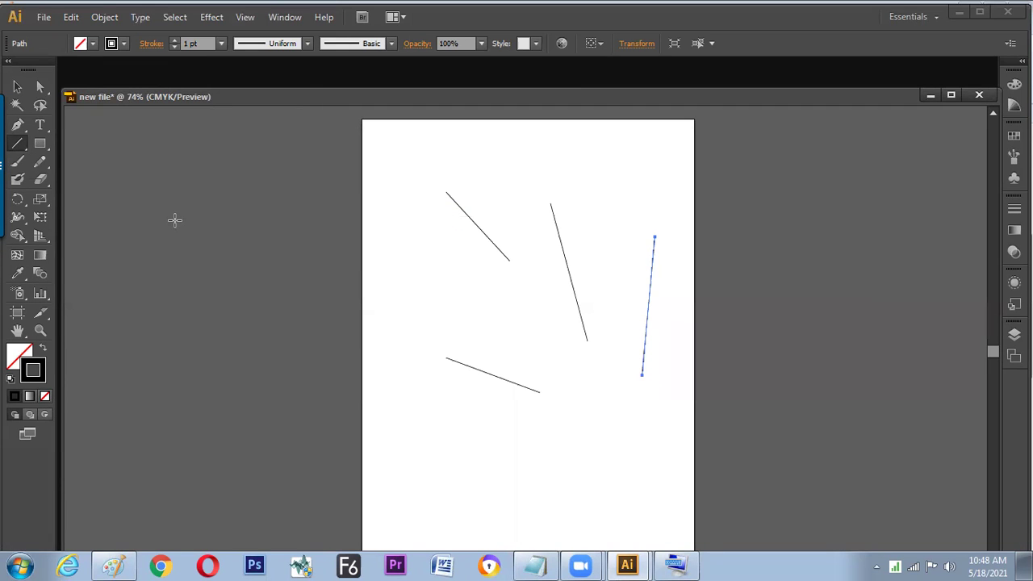
key(Tab)
key(Tab)
key(Tab)
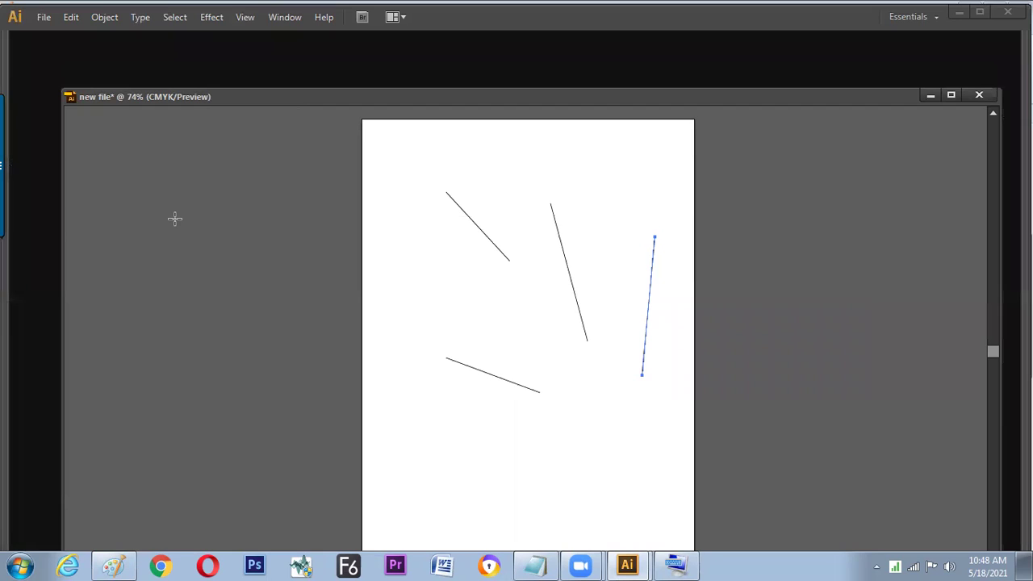
key(Tab)
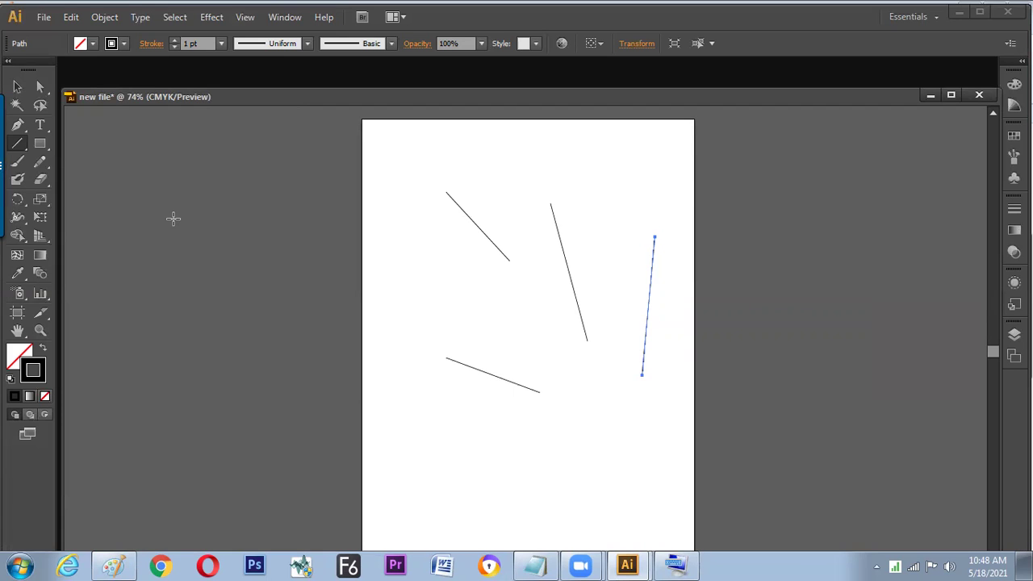
Switch to Paint and write a boxed "Tab" note labelled "Hide/Show ToolBar" beside the numbered list.
click(119, 565)
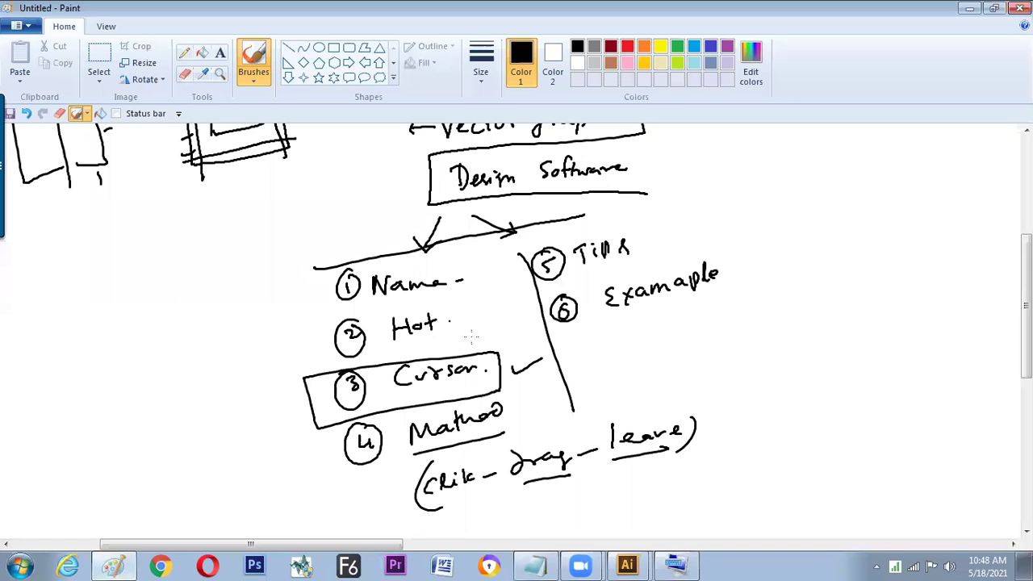
mouse_move(184, 377)
mouse_down()
mouse_move(189, 407)
mouse_move(198, 373)
mouse_move(210, 391)
mouse_move(242, 392)
mouse_move(154, 378)
mouse_move(201, 345)
mouse_up()
mouse_move(201, 337)
mouse_down()
mouse_move(226, 332)
mouse_move(236, 300)
mouse_move(241, 336)
mouse_move(256, 307)
mouse_move(284, 298)
mouse_up()
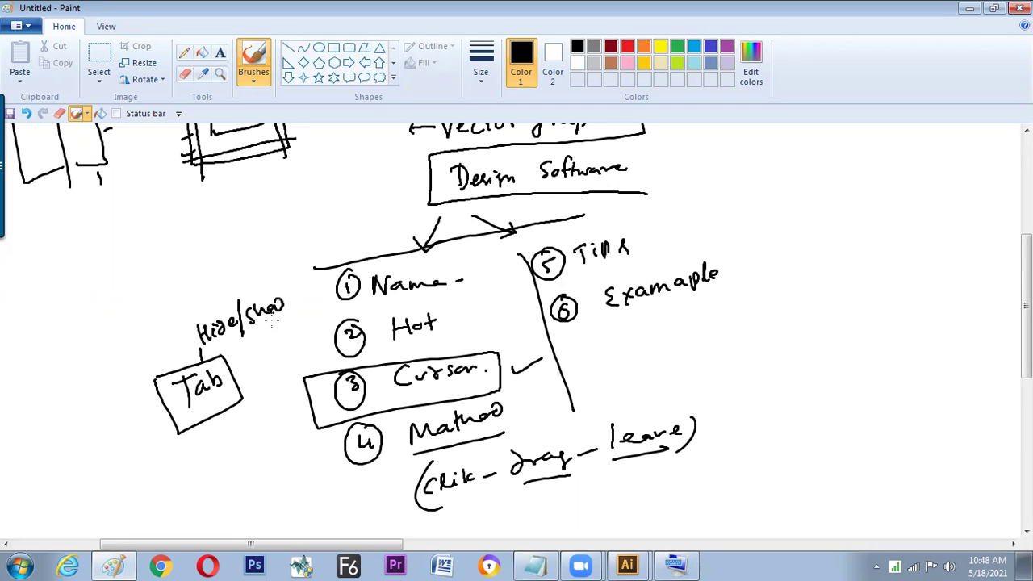
drag(257, 334, 257, 344)
drag(250, 336, 268, 334)
mouse_move(272, 333)
mouse_down()
mouse_move(291, 314)
mouse_move(314, 311)
mouse_up()
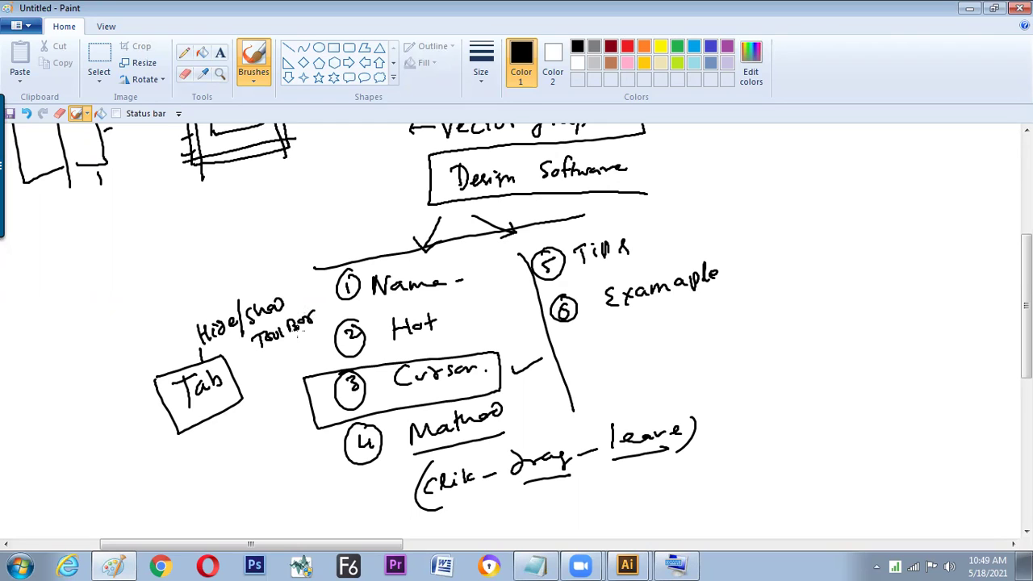
Return to Illustrator and hide and restore all panels once.
key(alt+Tab)
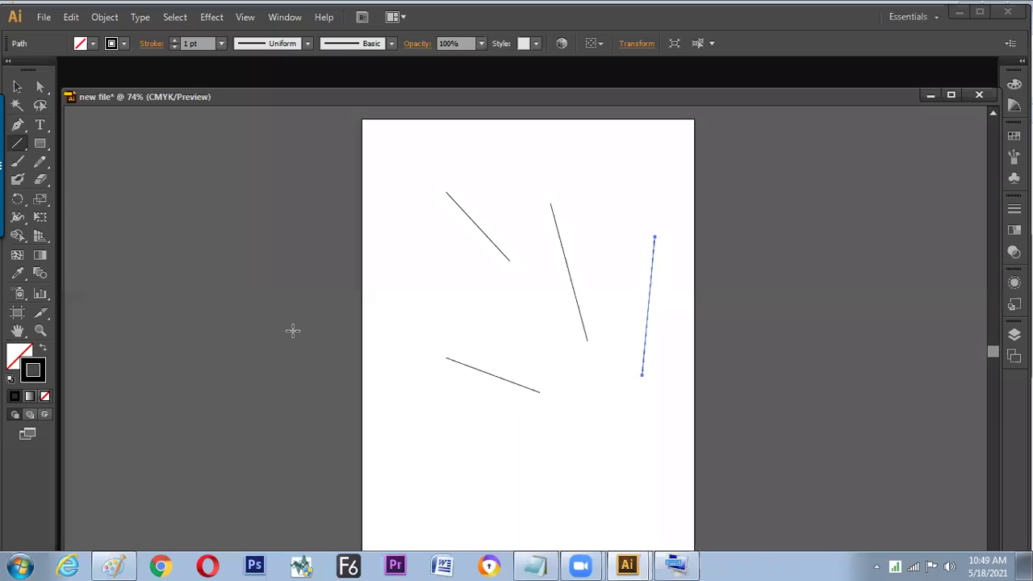
key(Tab)
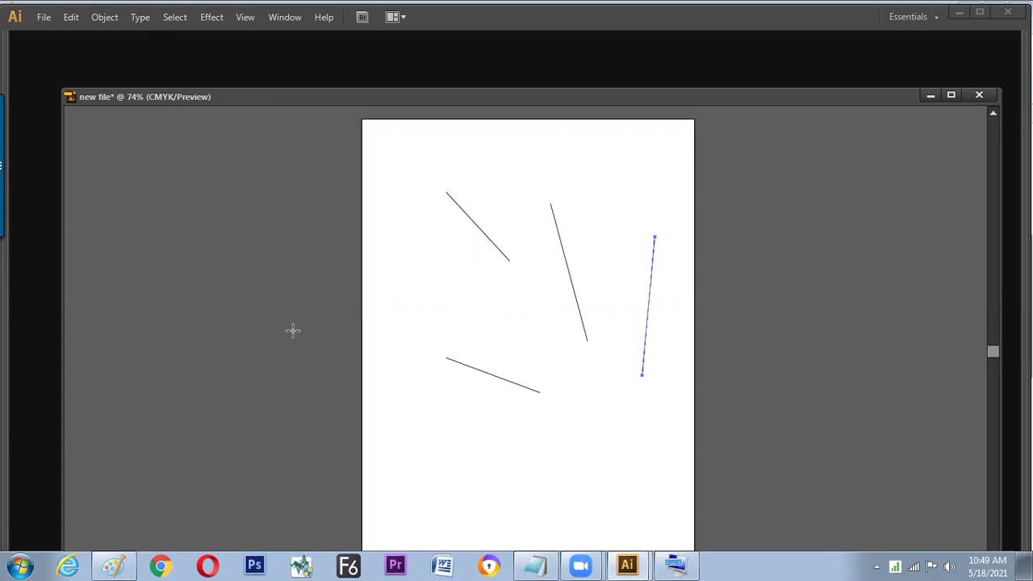
key(Tab)
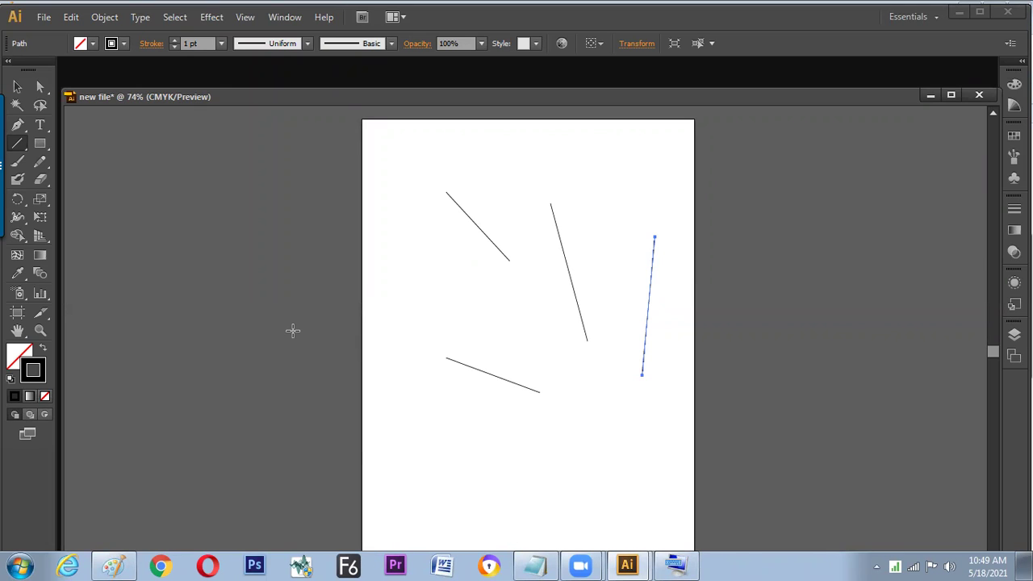
Cycle the screen mode through full screen with menu bar and full screen, back to the normal window.
key(f)
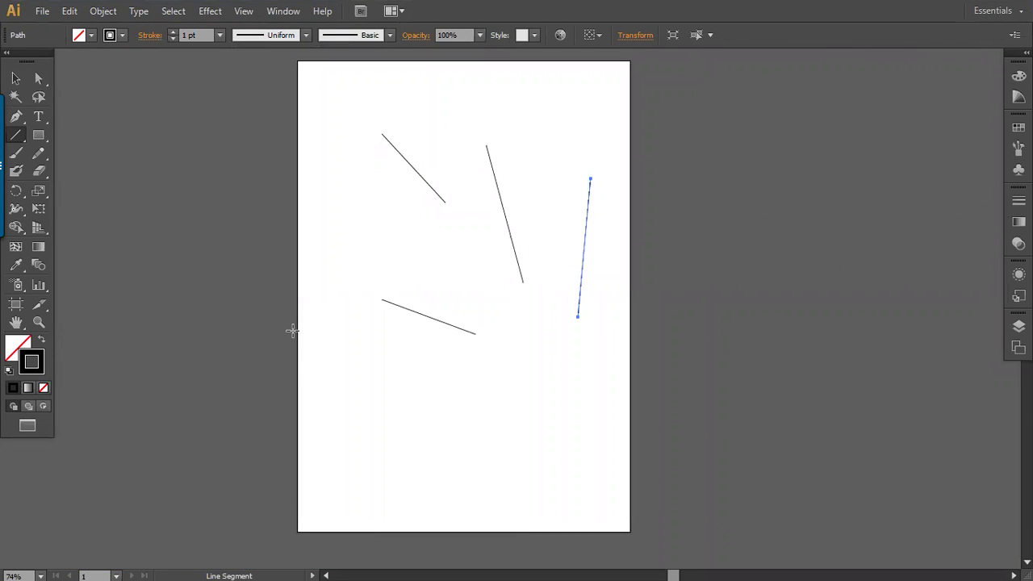
key(f)
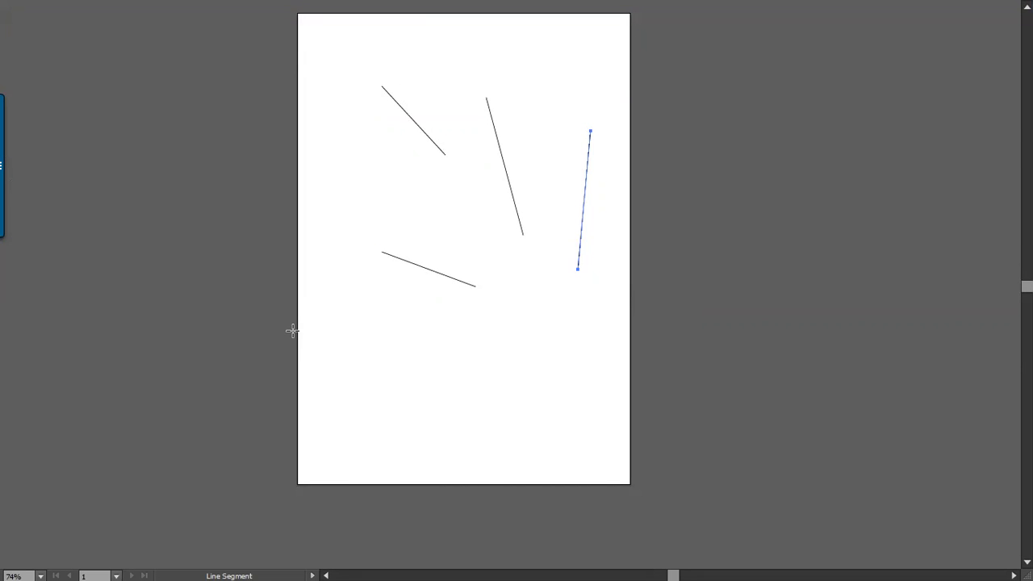
key(Tab)
key(f)
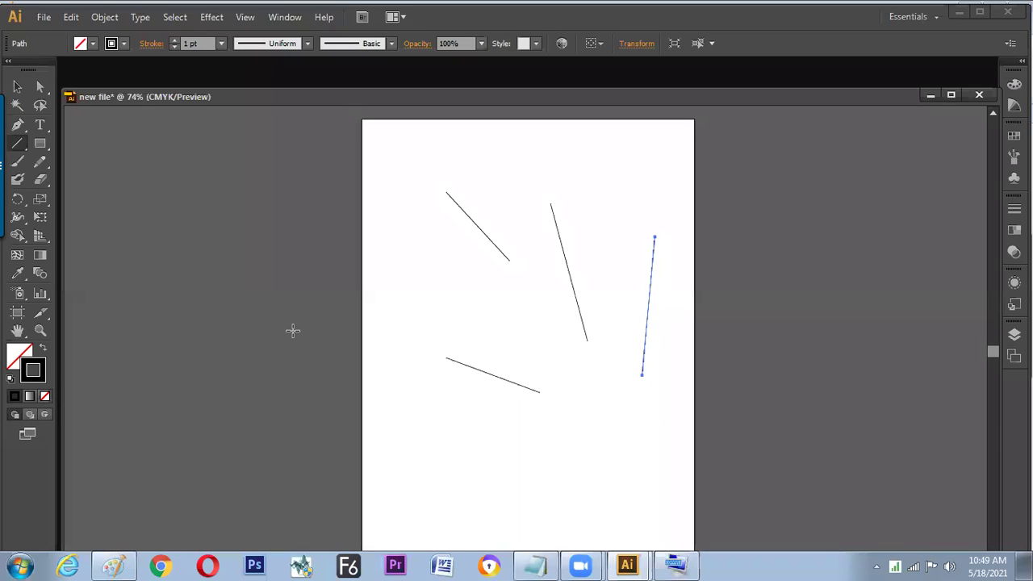
Hide all panels and cycle through the screen modes, stopping at full screen with menu bar.
key(Tab)
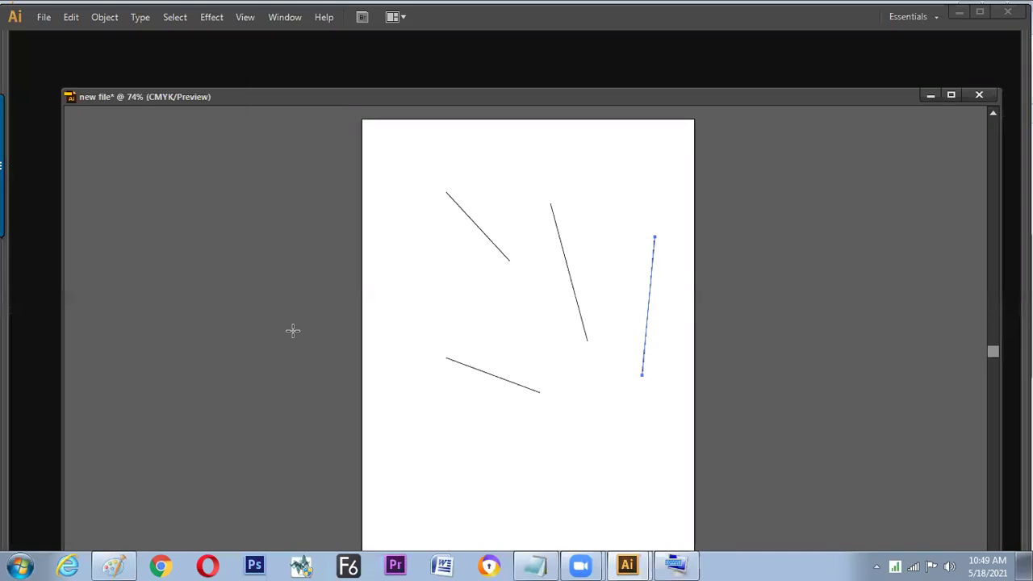
key(f)
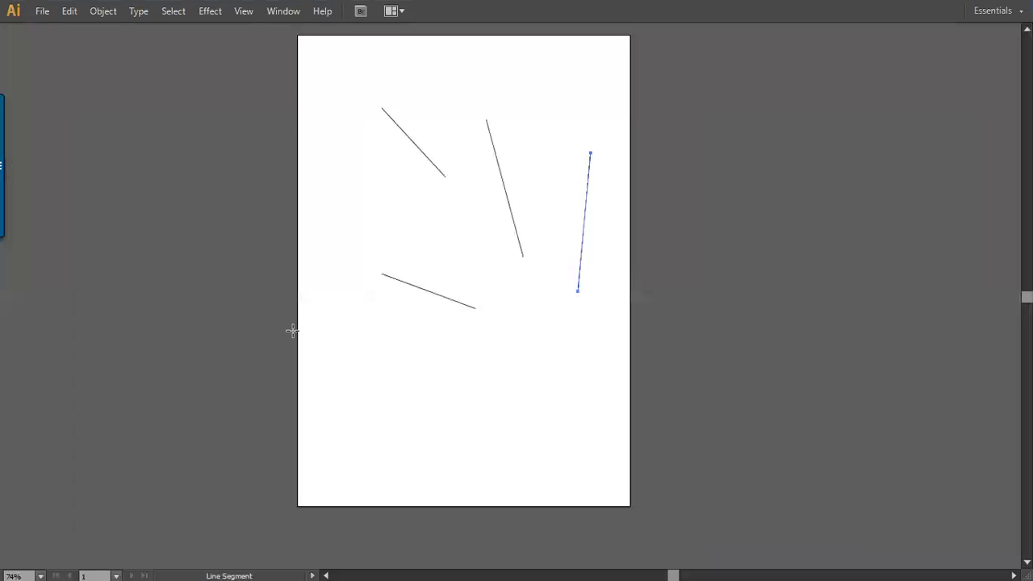
key(f)
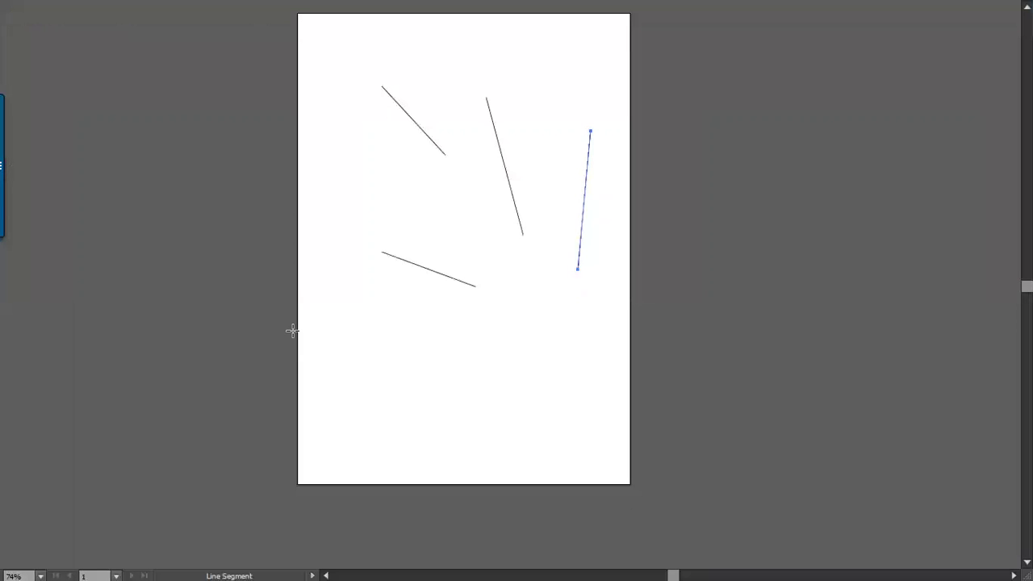
key(f)
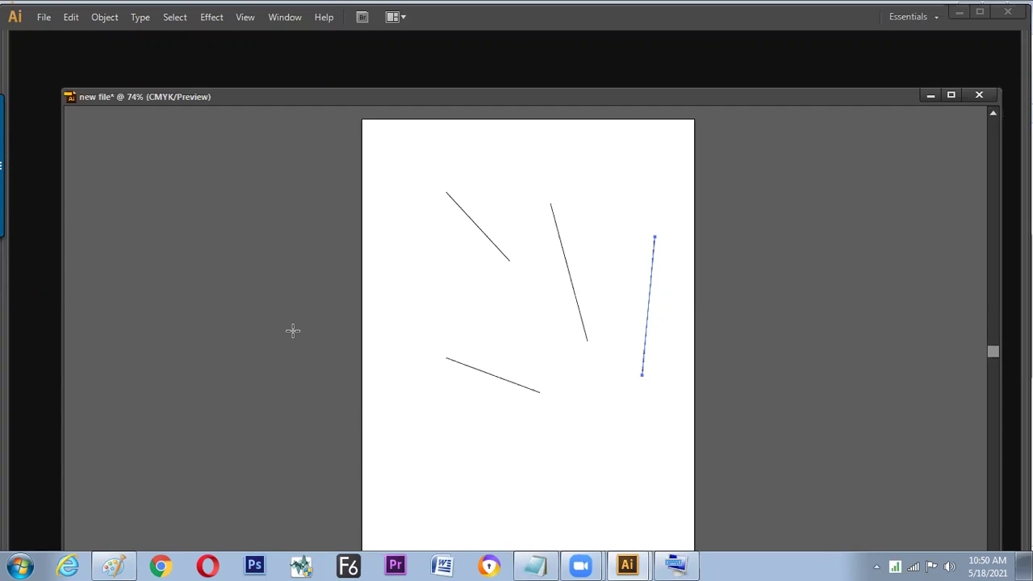
key(f)
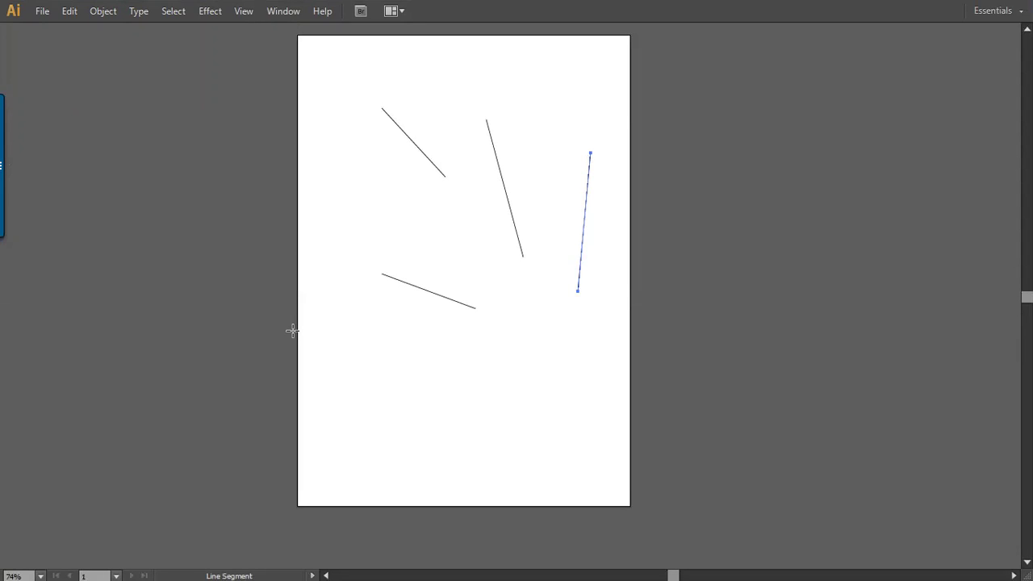
Advance the screen mode through full screen to the normal window and restore all hidden panels.
key(f)
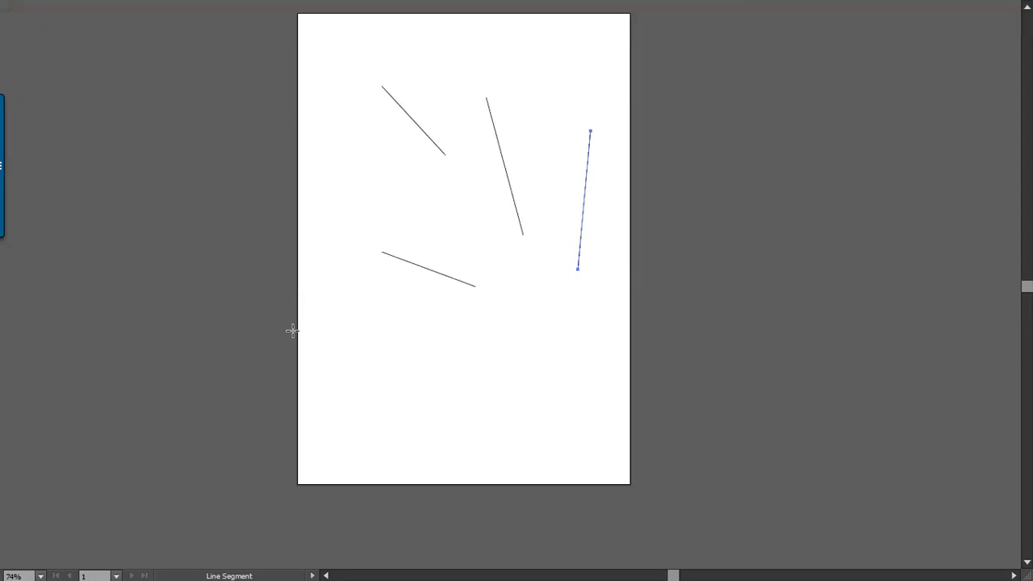
key(f)
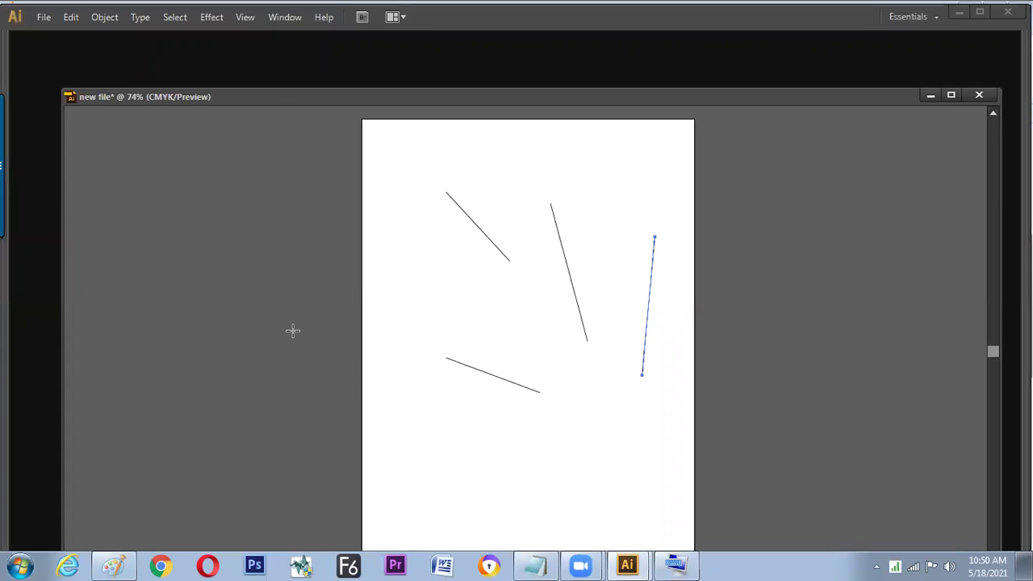
key(Tab)
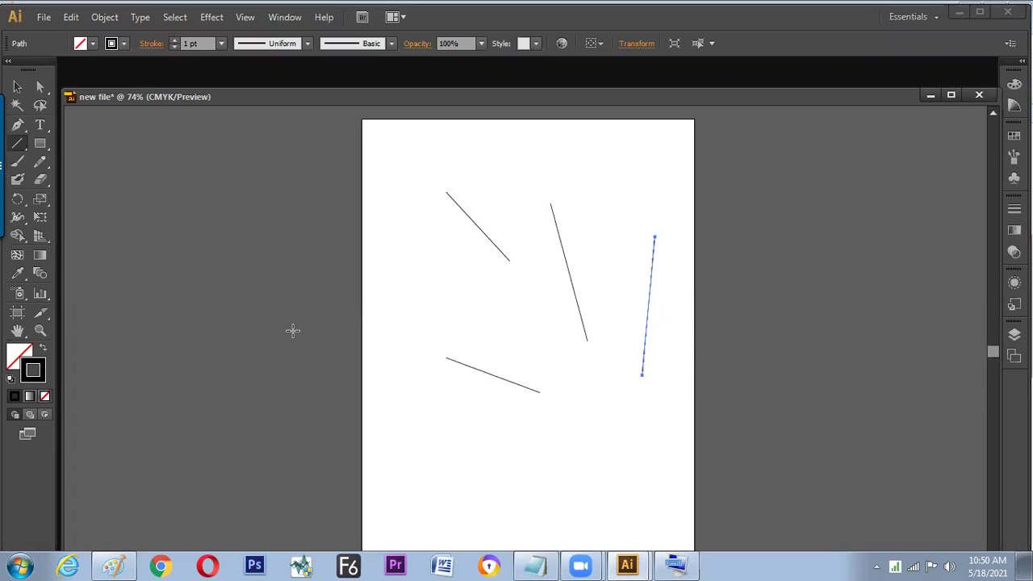
Switch to Paint and draw three boxed "F" key notes in the blank area beyond the numbered list.
click(123, 565)
mouse_move(825, 233)
mouse_down()
mouse_move(825, 258)
mouse_move(838, 231)
mouse_move(838, 243)
mouse_up()
drag(884, 234, 886, 250)
drag(884, 235, 896, 243)
drag(940, 233, 939, 250)
drag(938, 234, 956, 240)
mouse_move(797, 227)
mouse_down()
mouse_move(795, 260)
mouse_move(850, 261)
mouse_move(848, 213)
mouse_move(789, 230)
mouse_up()
mouse_move(870, 214)
mouse_down()
mouse_move(869, 265)
mouse_move(915, 256)
mouse_move(872, 214)
mouse_move(920, 264)
mouse_up()
mouse_move(869, 216)
mouse_down()
mouse_move(910, 240)
mouse_move(919, 267)
mouse_up()
drag(928, 223, 935, 264)
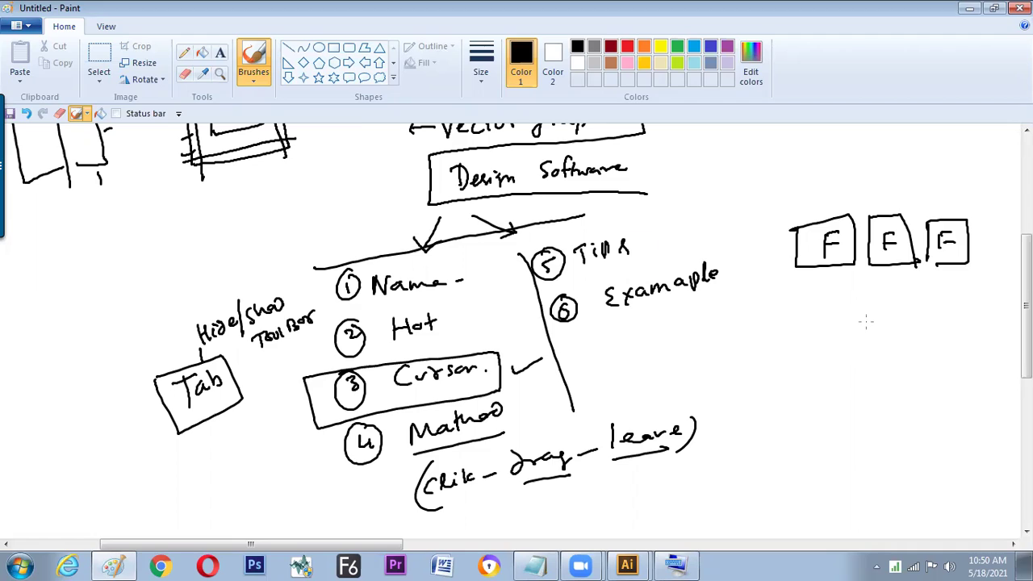
Return to Illustrator and hide all panels, restoring them again.
key(alt+Tab)
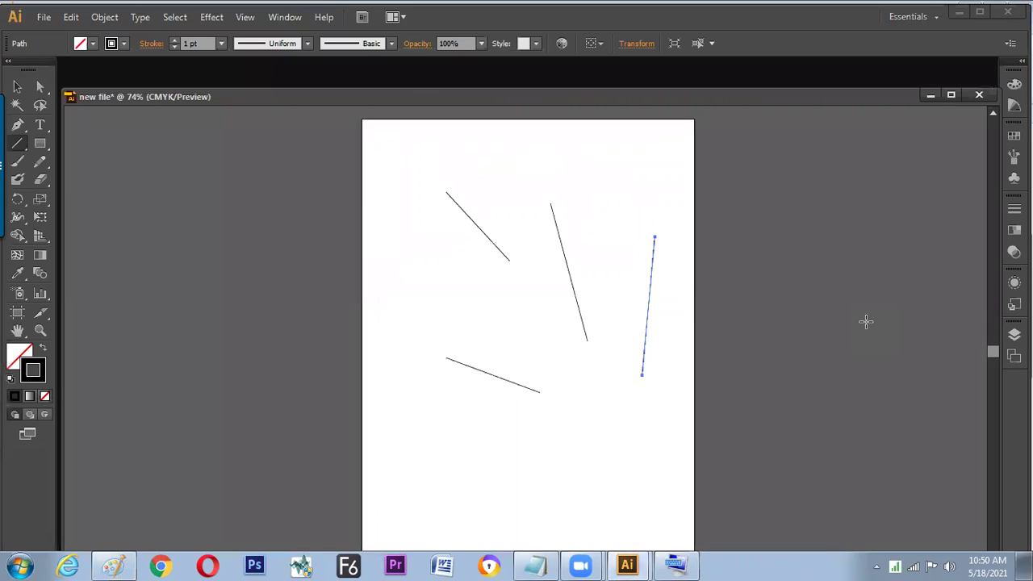
key(Tab)
key(Tab)
Demonstrate zooming in and out on the artboard, finishing at 66.67%, and pan it with the Hand tool.
key(p)
key(ctrl+equal)
key(ctrl+equal)
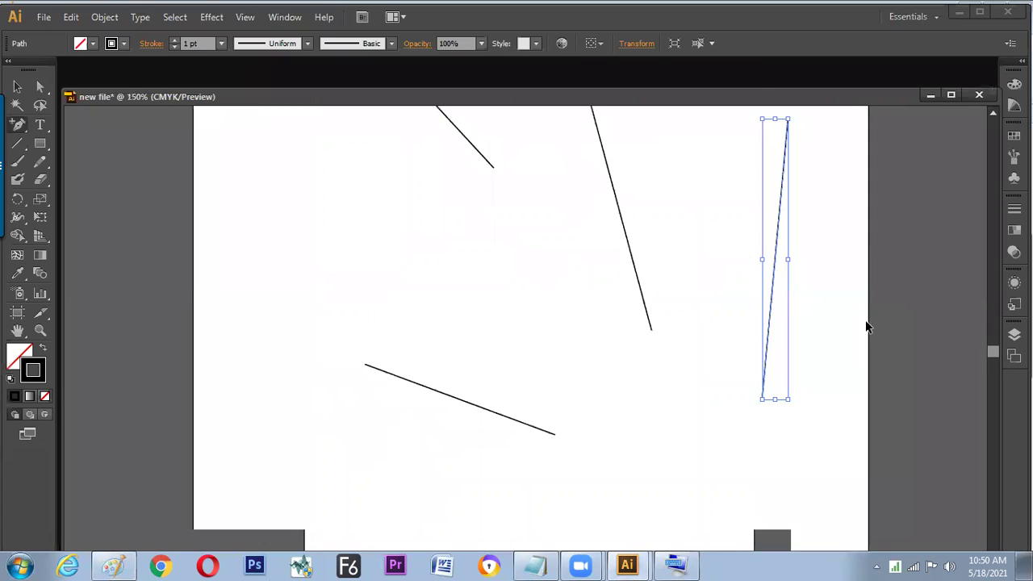
key(ctrl+minus)
key(ctrl+minus)
key(ctrl+minus)
key(ctrl+minus)
key(ctrl+minus)
key(ctrl+minus)
key(ctrl+equal)
key(ctrl+equal)
key(ctrl+equal)
key(ctrl+equal)
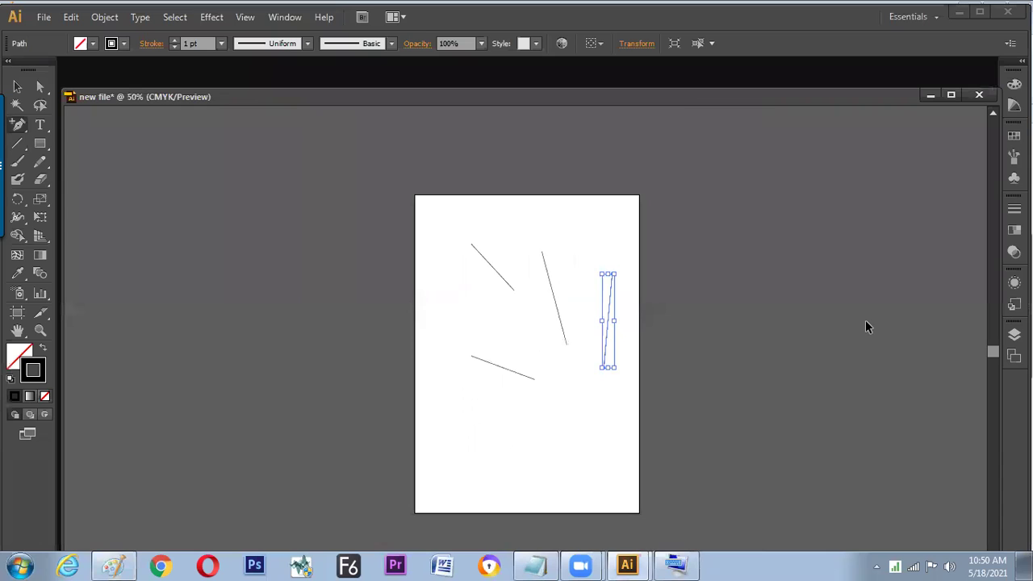
key(ctrl+minus)
key(ctrl+minus)
key(ctrl+minus)
key(ctrl+minus)
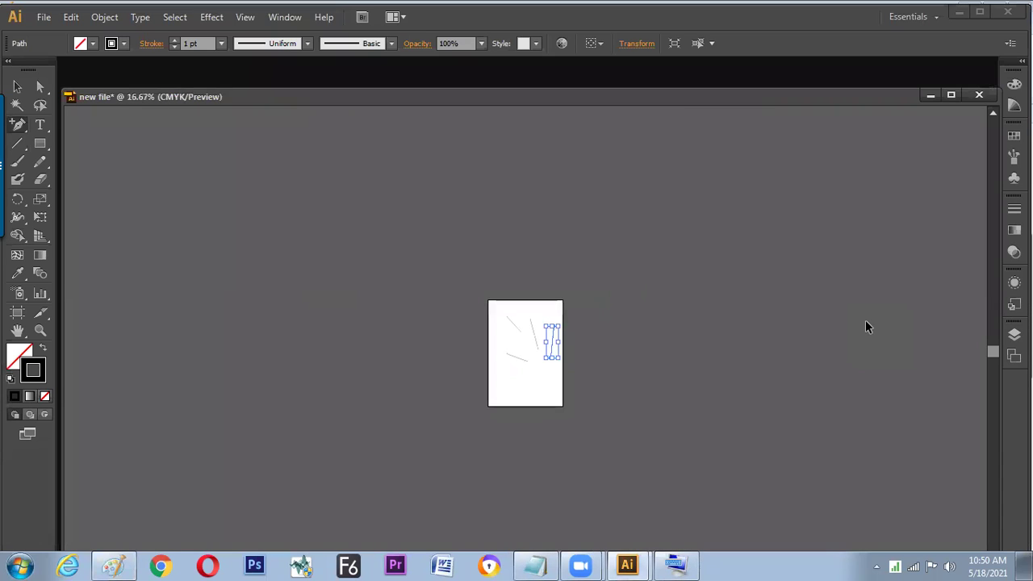
key(ctrl+equal)
key(ctrl+equal)
key(ctrl+equal)
key(ctrl+equal)
key(ctrl+equal)
key(ctrl+minus)
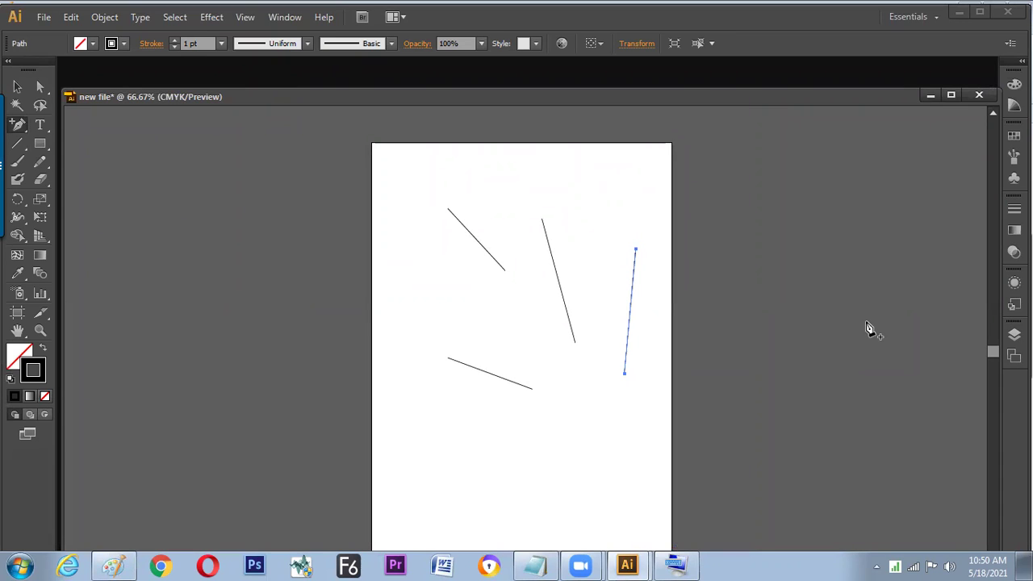
key(space)
drag(353, 385, 253, 358)
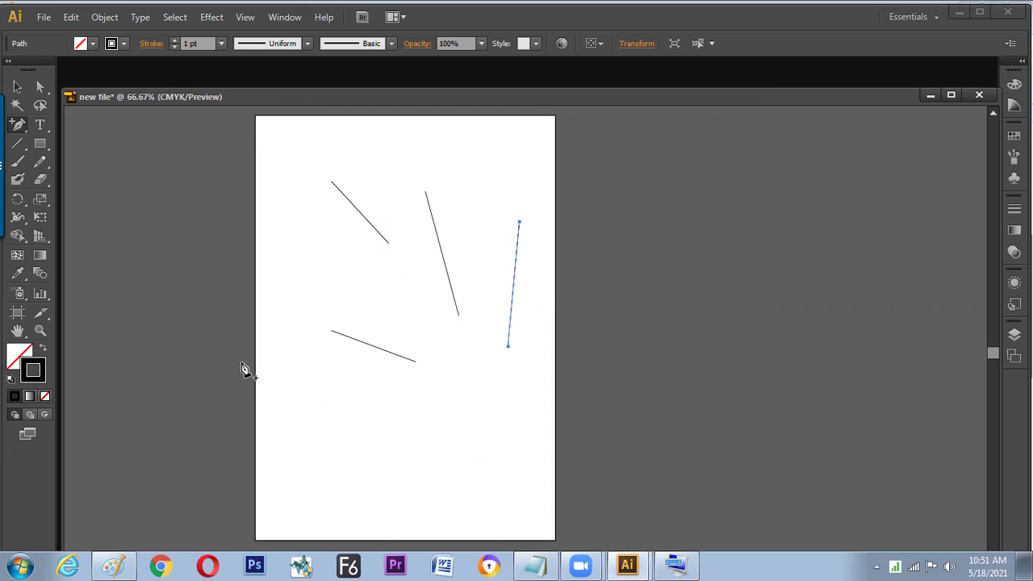
Hide all panels and switch the screen mode to full screen without the menu bar.
key(Tab)
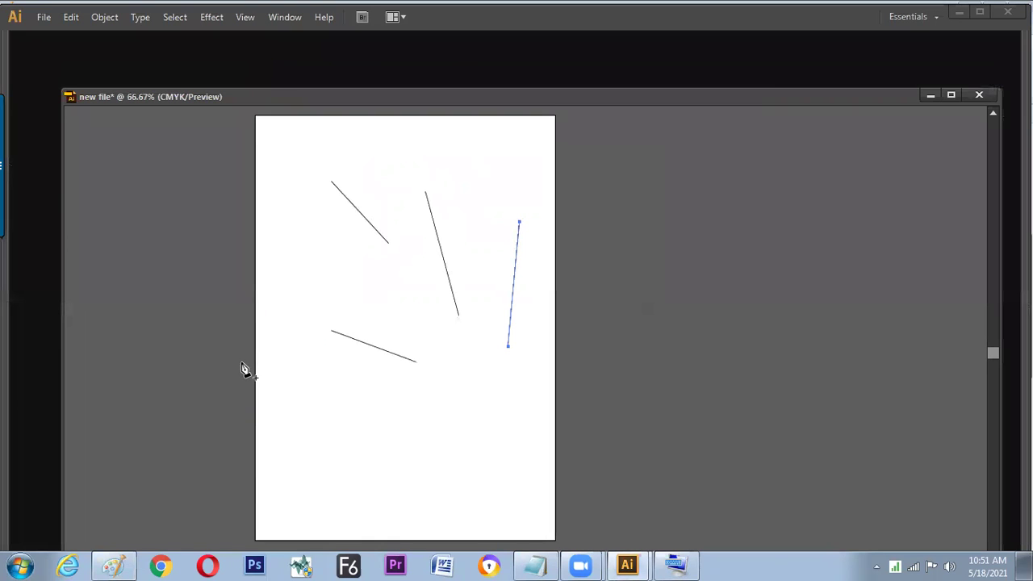
key(f)
key(f)
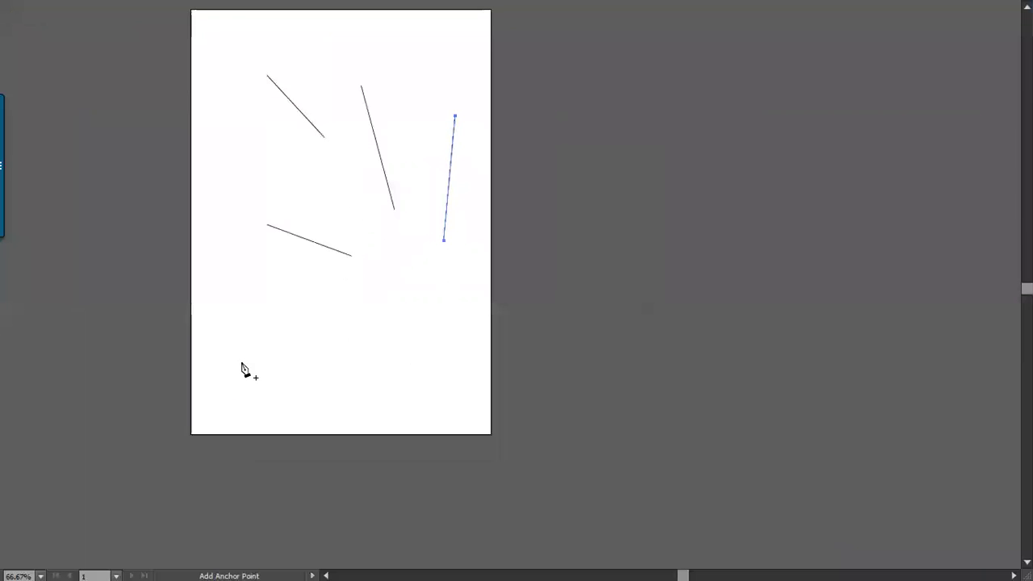
Zoom and pan around the drawn lines in full screen, finishing with the whole artboard fitted to the window.
key(v)
key(ctrl+equal)
key(ctrl+equal)
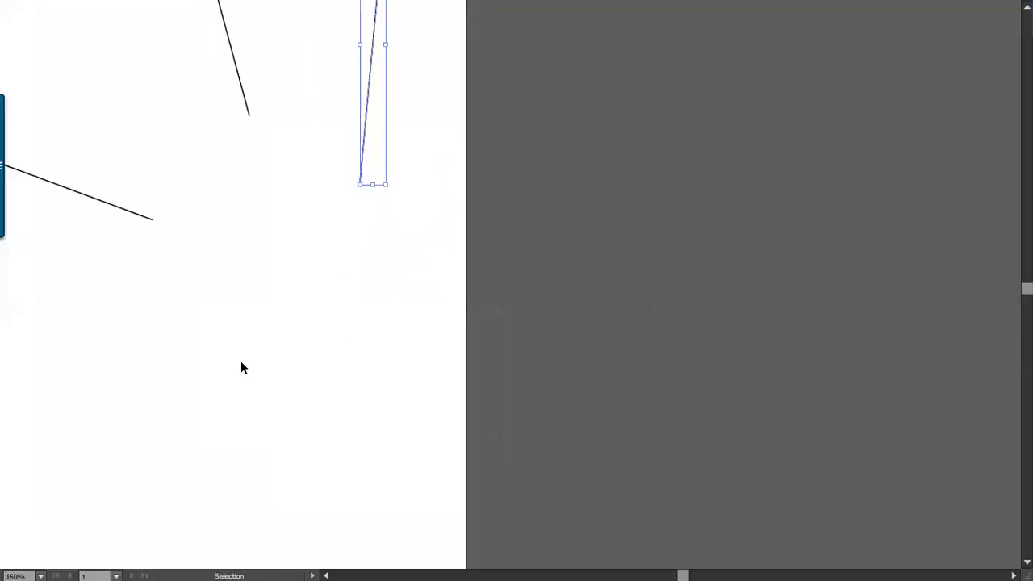
key(ctrl+minus)
key(ctrl+minus)
key(ctrl+minus)
key(ctrl+equal)
key(ctrl+equal)
key(ctrl+equal)
key(equal)
key(space)
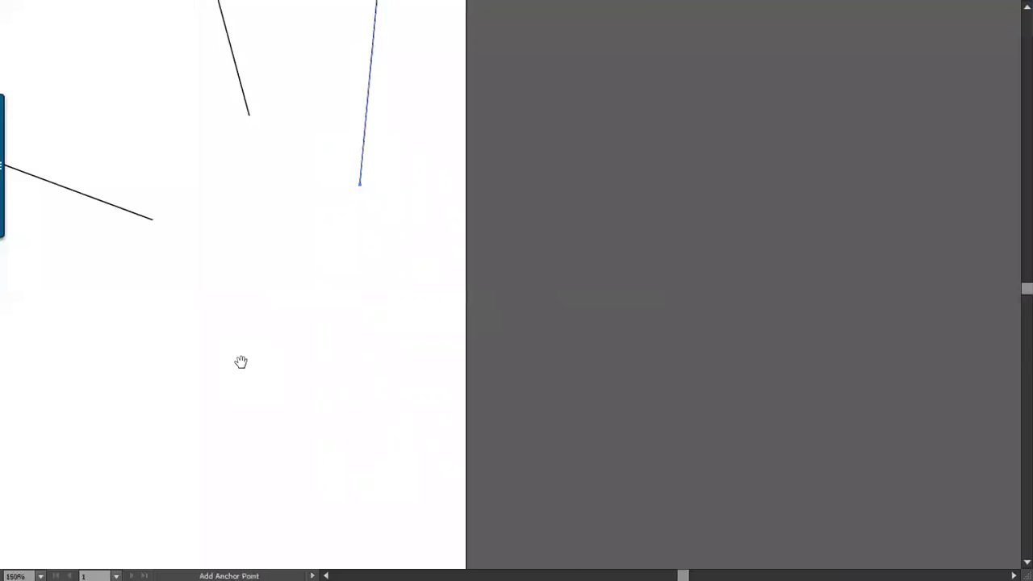
drag(308, 304, 545, 373)
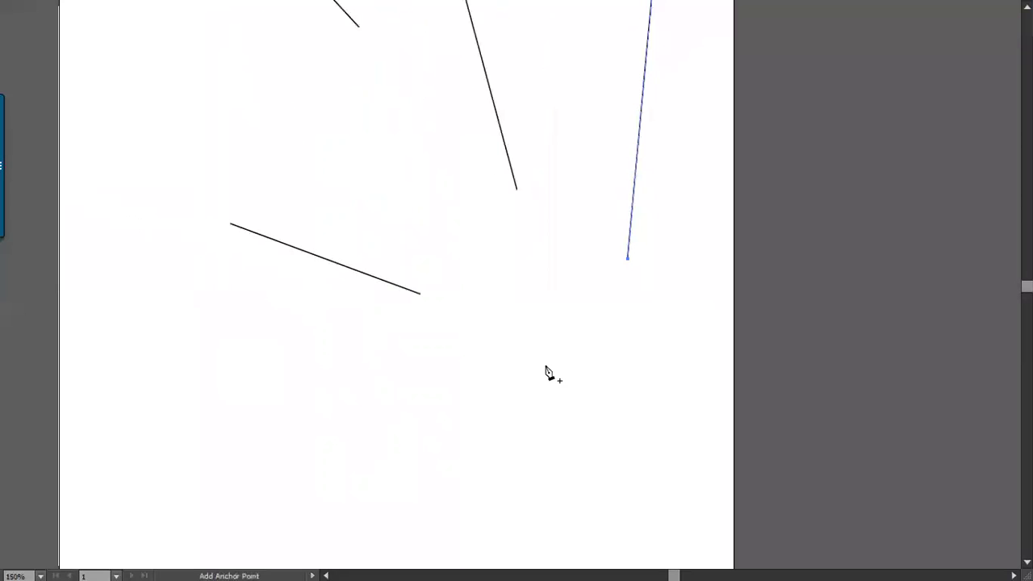
key(ctrl+0)
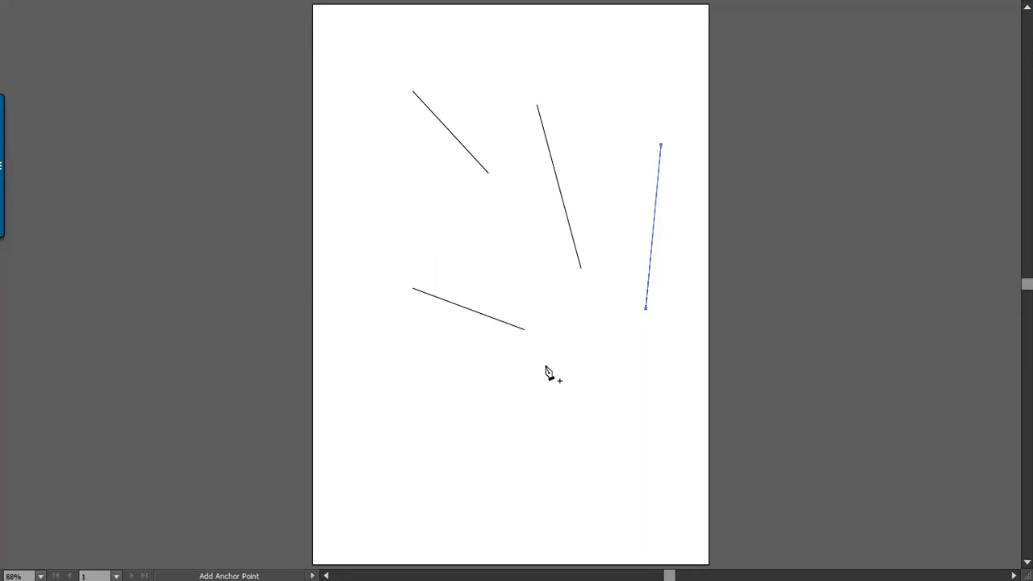
Cycle through the screen modes back to the normal window with panels shown, zooming the artboard out to 50%.
key(f)
key(ctrl+minus)
key(ctrl+minus)
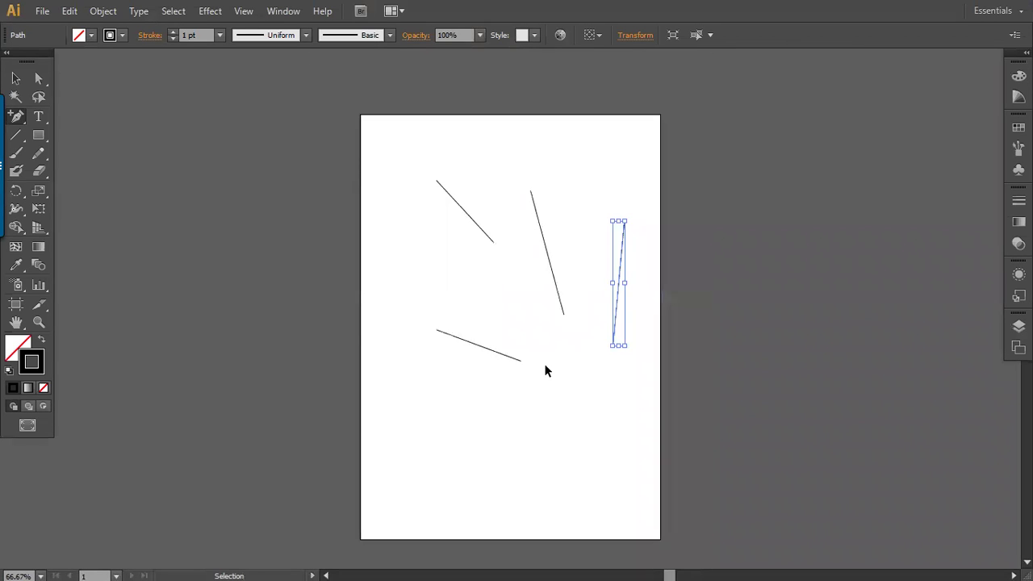
key(f)
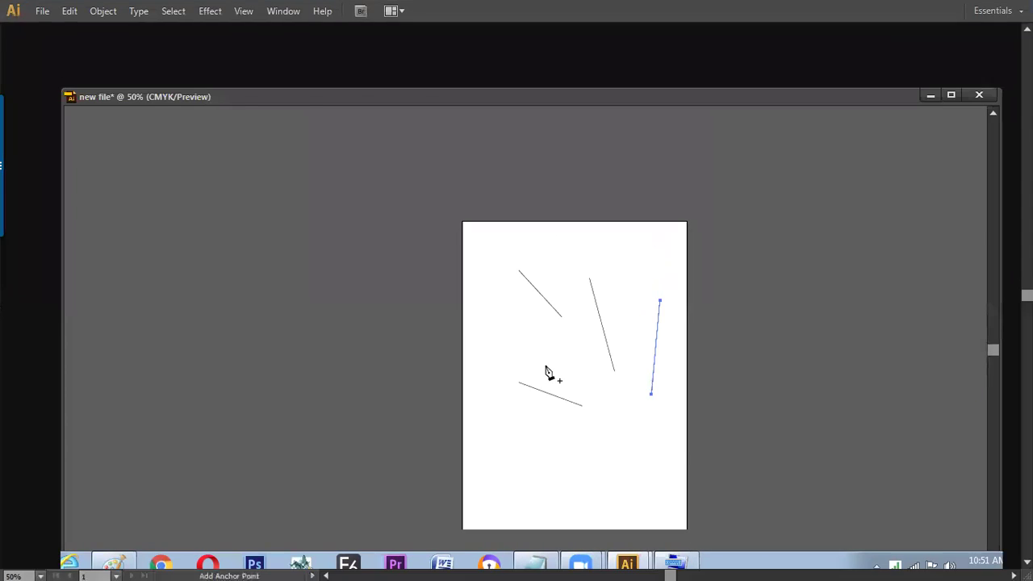
key(f)
key(f)
key(f)
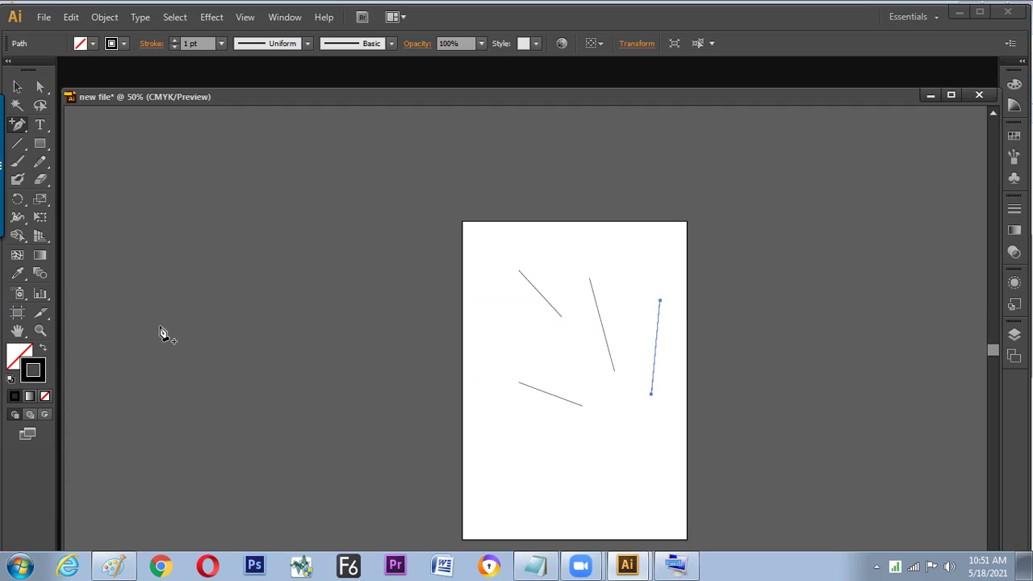
Draw a short diagonal line with the Line Segment tool near the artboard's left edge, between the existing lines.
key(backslash)
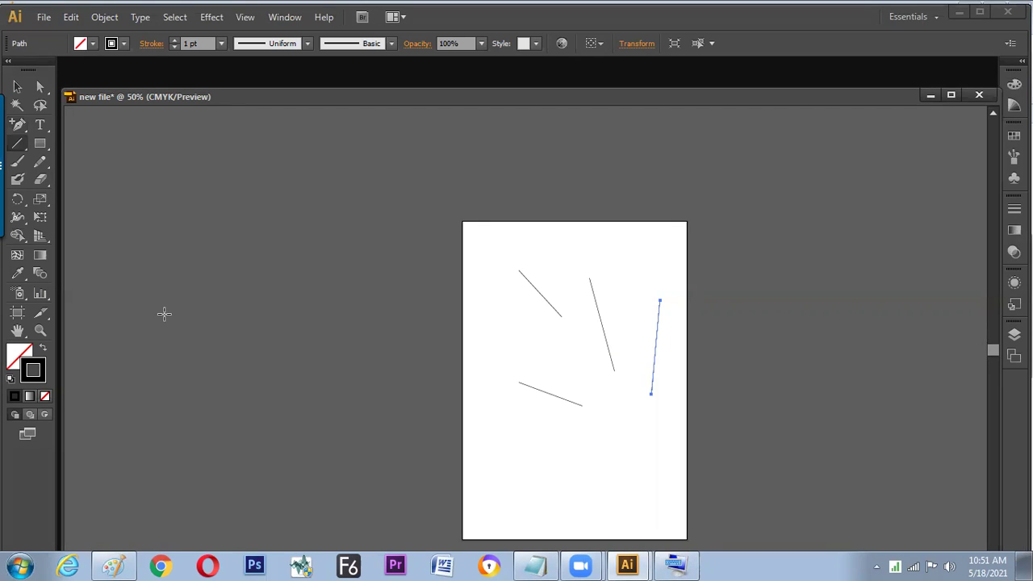
drag(493, 318, 535, 347)
key(ctrl+0)
drag(471, 390, 408, 298)
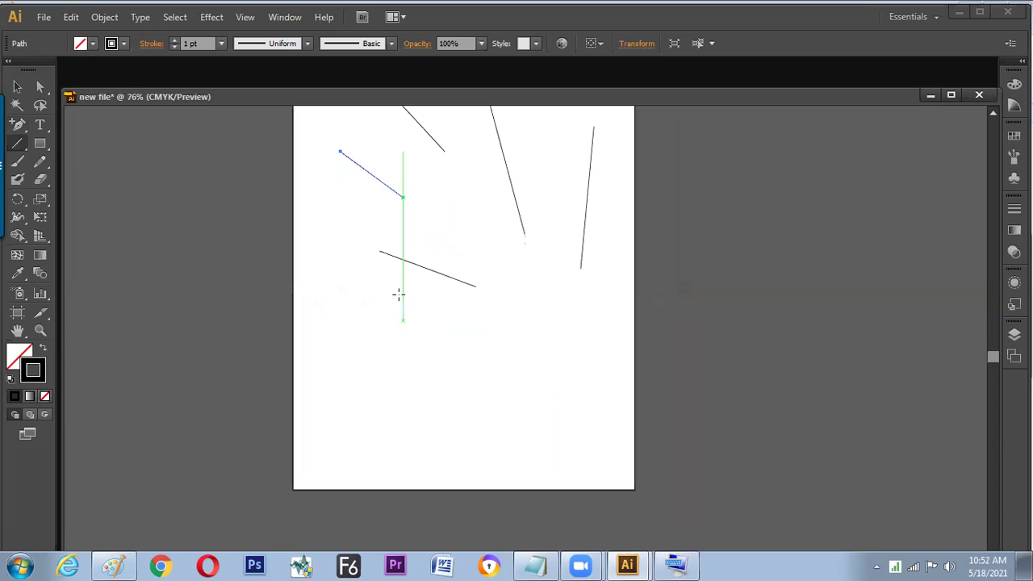
mouse_move(383, 334)
mouse_down()
mouse_move(339, 321)
mouse_move(390, 355)
mouse_move(392, 318)
mouse_move(393, 337)
mouse_up()
key(ctrl+z)
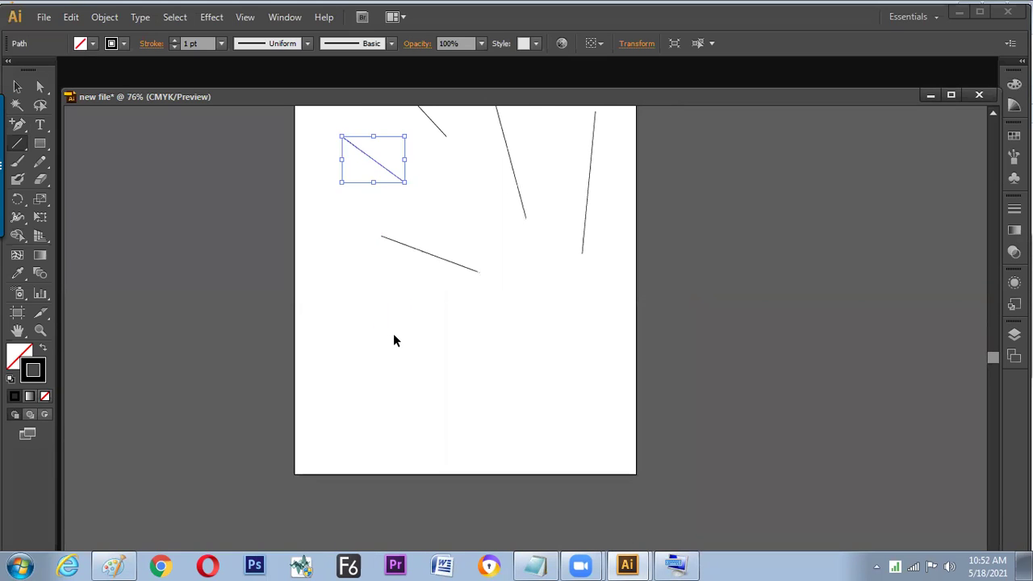
key(ctrl+plus)
key(ctrl+plus)
drag(297, 336, 360, 323)
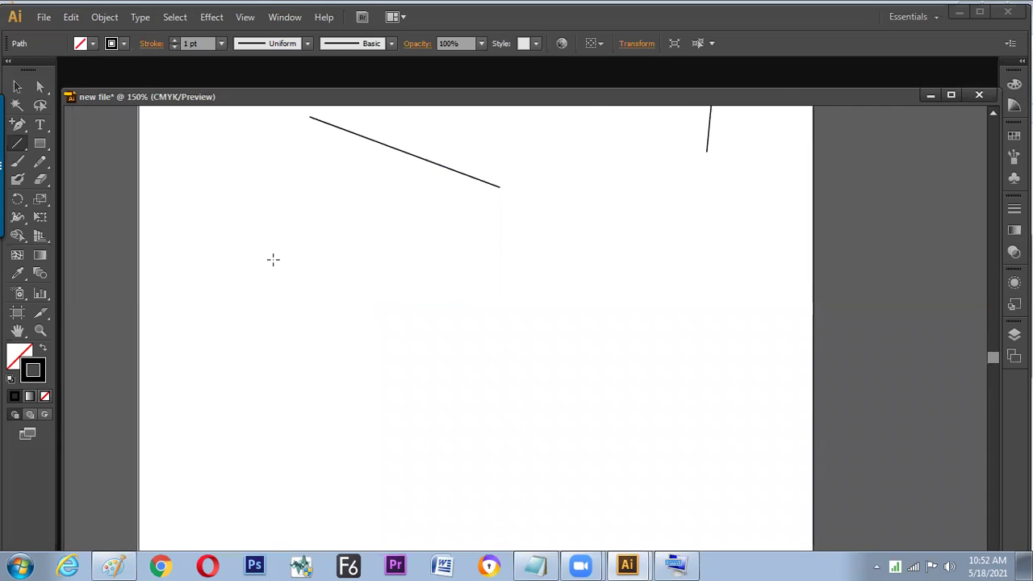
Draw a short slanted line and, below it, a line constrained to 0°, trying 45° angle increments before finishing.
drag(238, 251, 303, 229)
drag(238, 288, 316, 288)
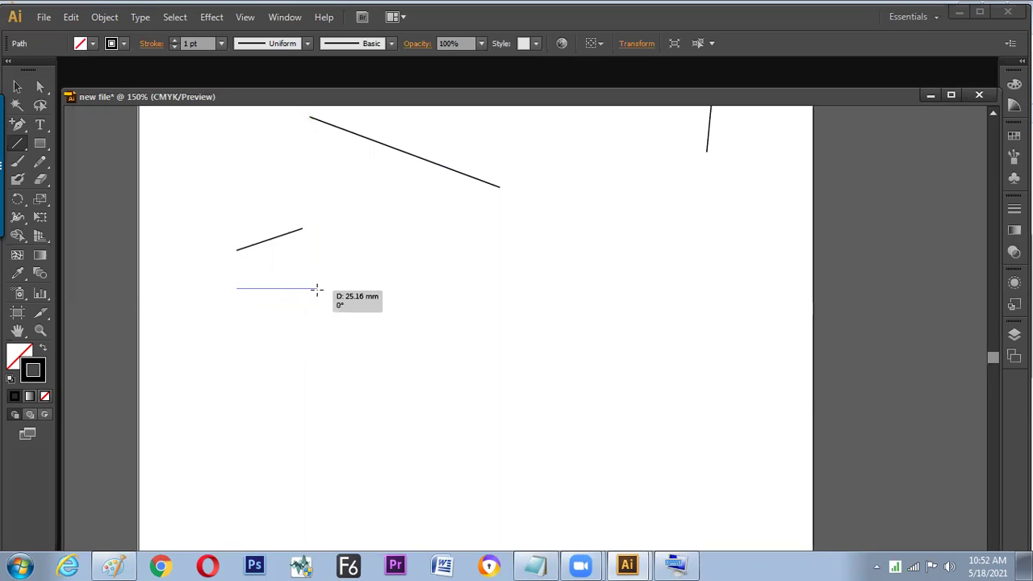
drag(395, 289, 364, 290)
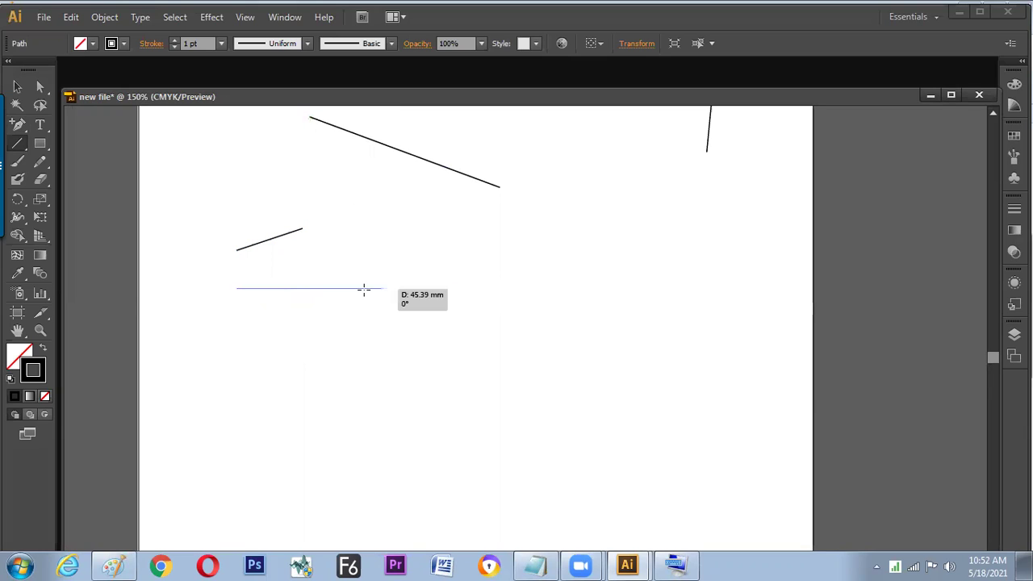
drag(301, 295, 352, 368)
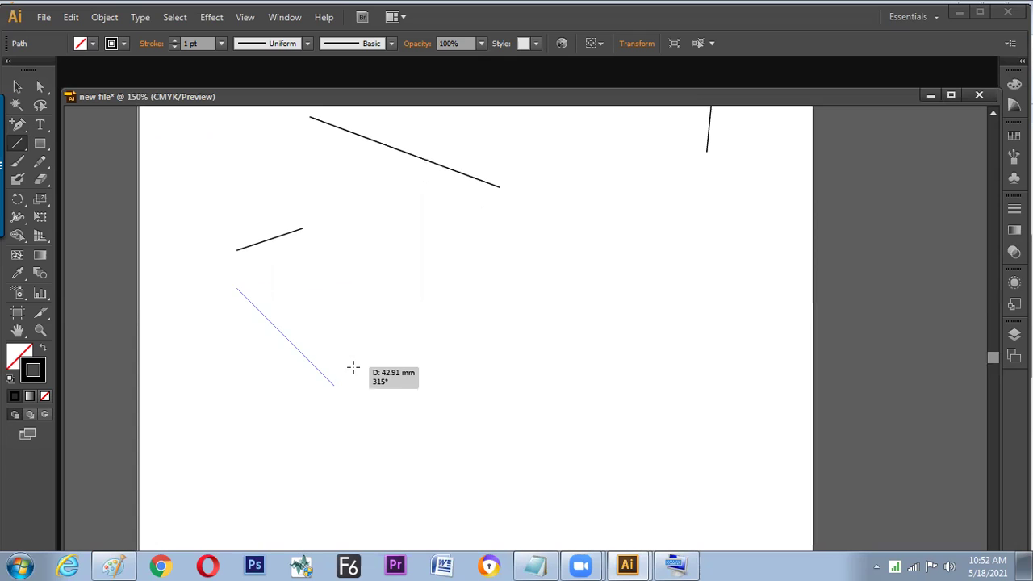
drag(297, 400, 357, 288)
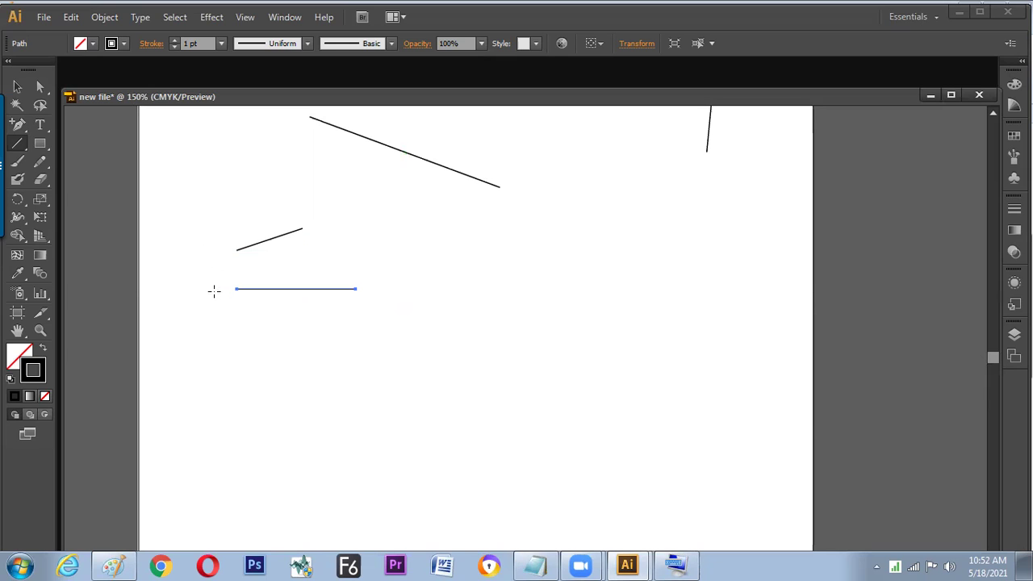
Draw two lines outward from their centres below the horizontal line: one slightly sloped, the lower one constrained horizontally.
drag(238, 362, 326, 368)
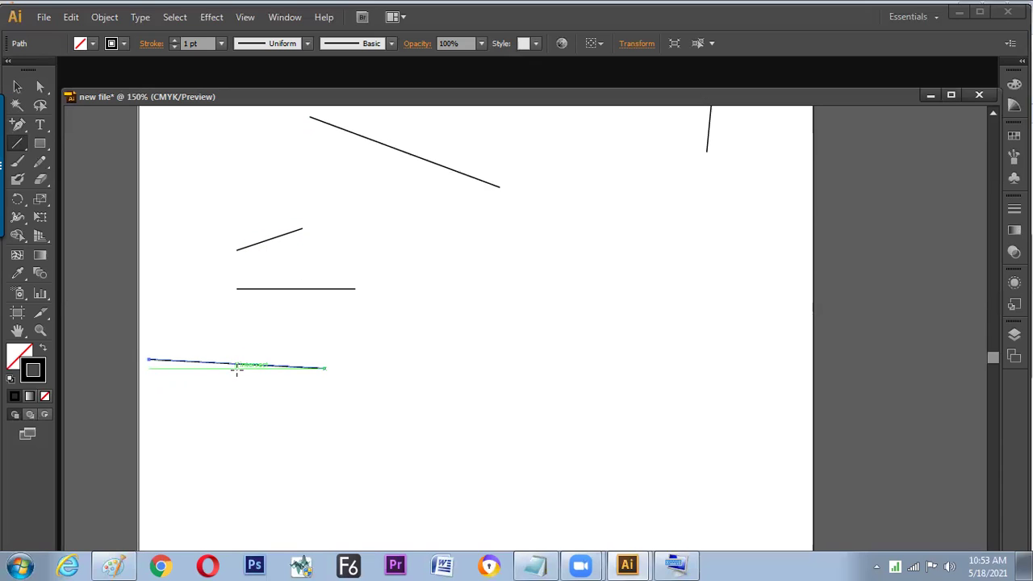
drag(236, 363, 237, 295)
mouse_move(258, 452)
mouse_down()
mouse_move(330, 461)
mouse_move(277, 449)
mouse_move(324, 459)
mouse_move(290, 484)
mouse_move(306, 498)
mouse_move(285, 470)
mouse_move(334, 451)
mouse_up()
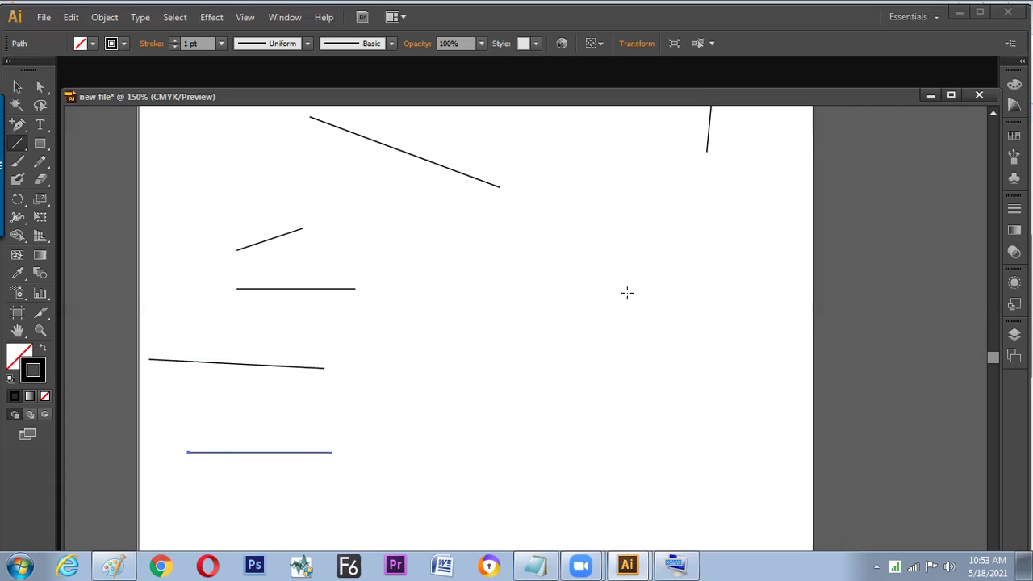
Launch the On-Screen Keyboard by searching for "osk", reposition it over the artboard and minimize it.
key(super)
text(osk)
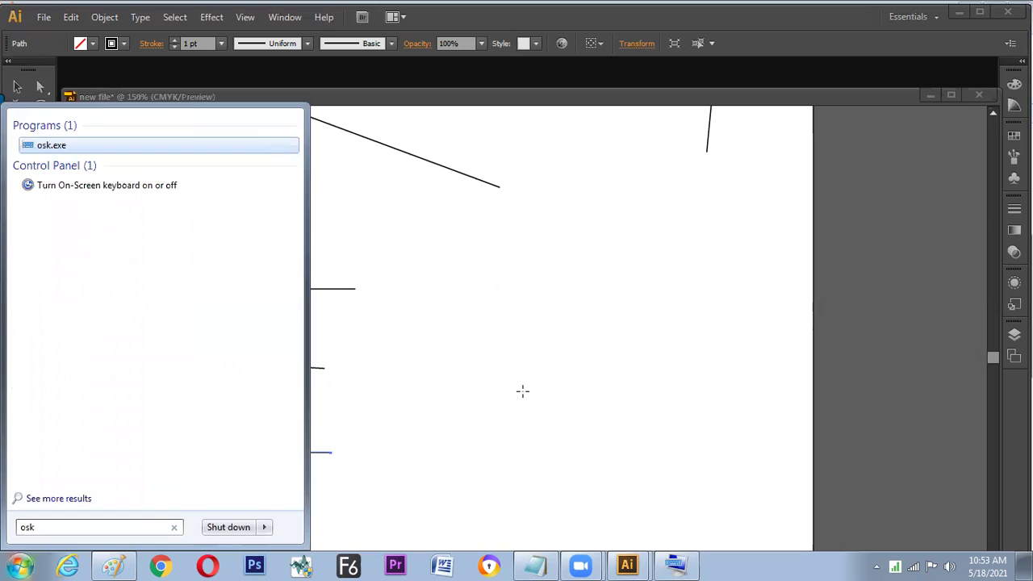
key(Return)
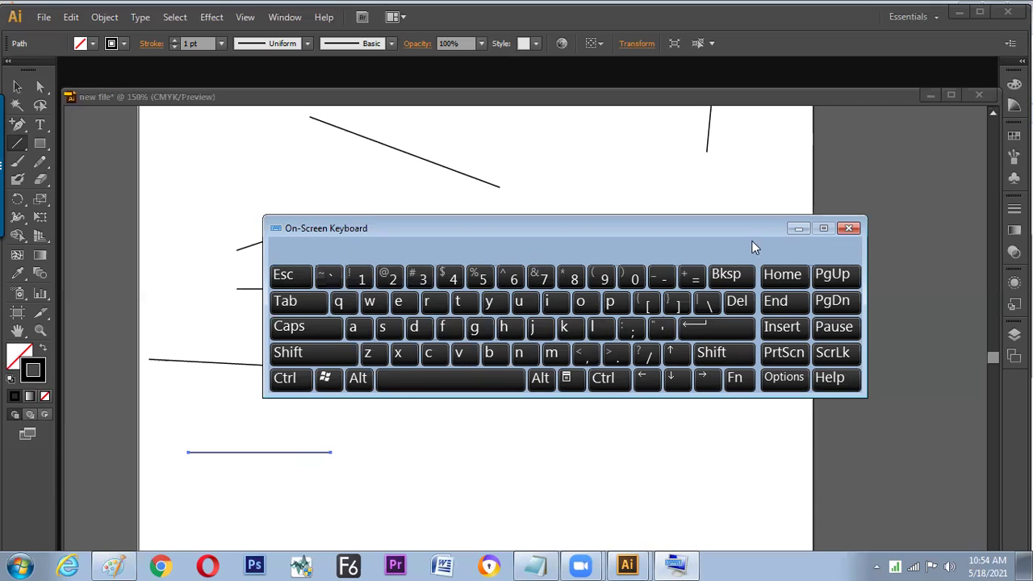
drag(761, 225, 686, 267)
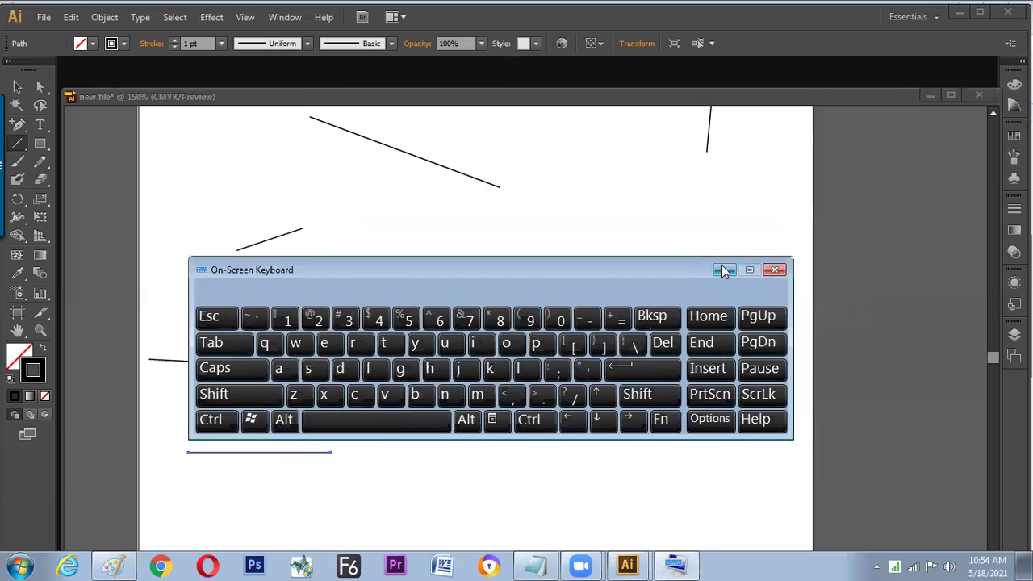
click(723, 270)
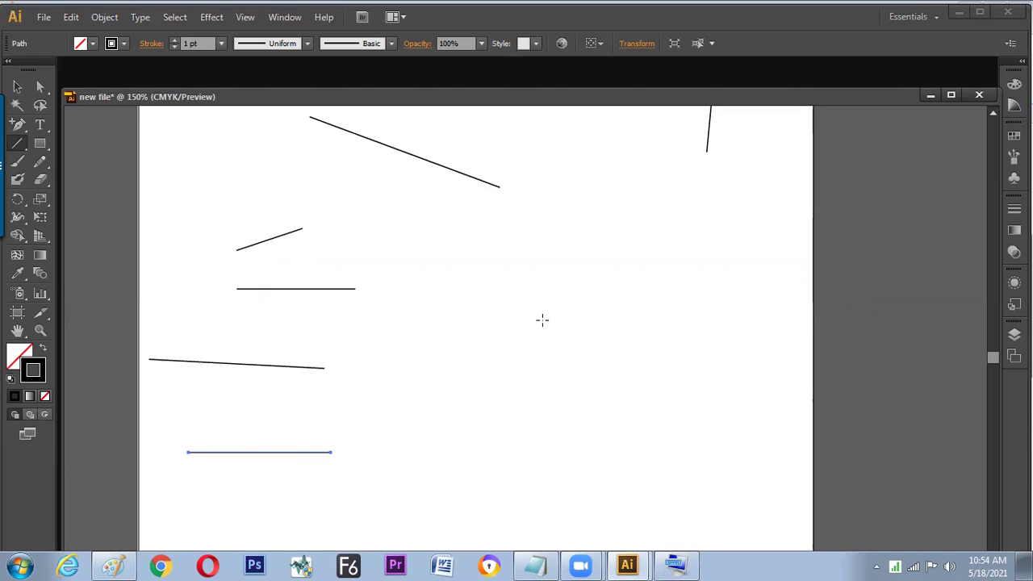
Draw a radial burst of repeated line segments from one point in the blank centre area, finishing with the Selection tool active.
mouse_move(518, 318)
mouse_down()
mouse_move(676, 249)
mouse_move(674, 239)
mouse_move(659, 273)
mouse_move(657, 248)
mouse_move(654, 292)
mouse_move(659, 269)
mouse_move(618, 219)
mouse_move(482, 207)
mouse_move(454, 380)
mouse_move(576, 380)
mouse_move(662, 436)
mouse_move(678, 415)
mouse_up()
key(grave)
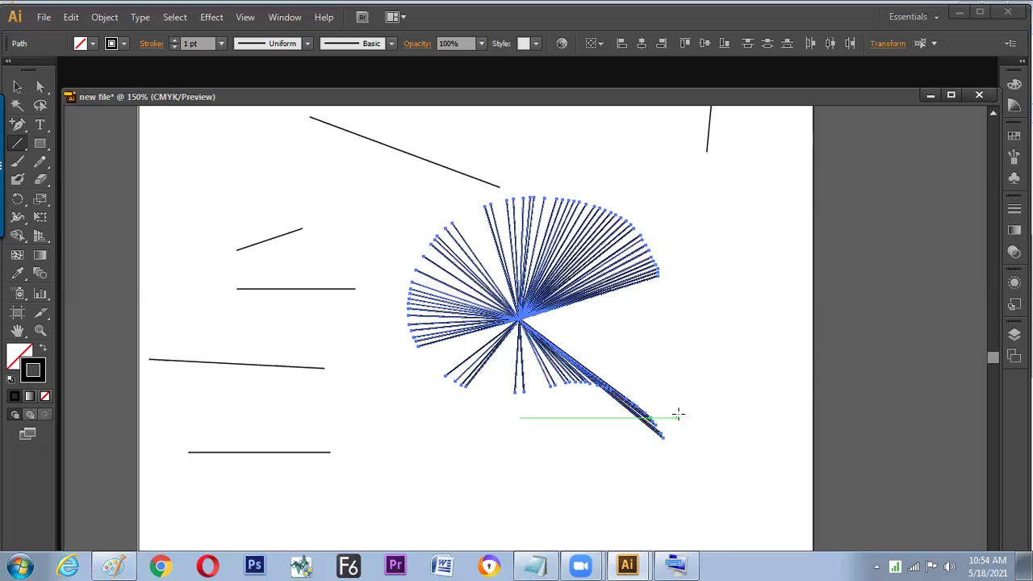
drag(677, 414, 677, 413)
key(v)
mouse_move(565, 324)
mouse_down()
mouse_move(474, 355)
mouse_move(484, 355)
mouse_up()
drag(562, 330, 449, 293)
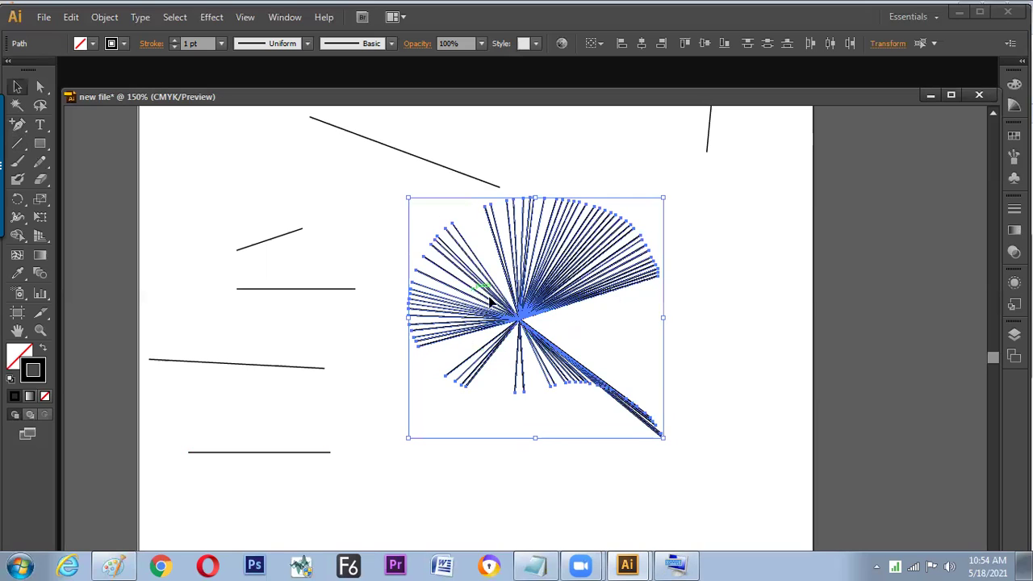
Delete the radial burst and draw a new one from repeated line segments around one point in the blank centre area.
key(Delete)
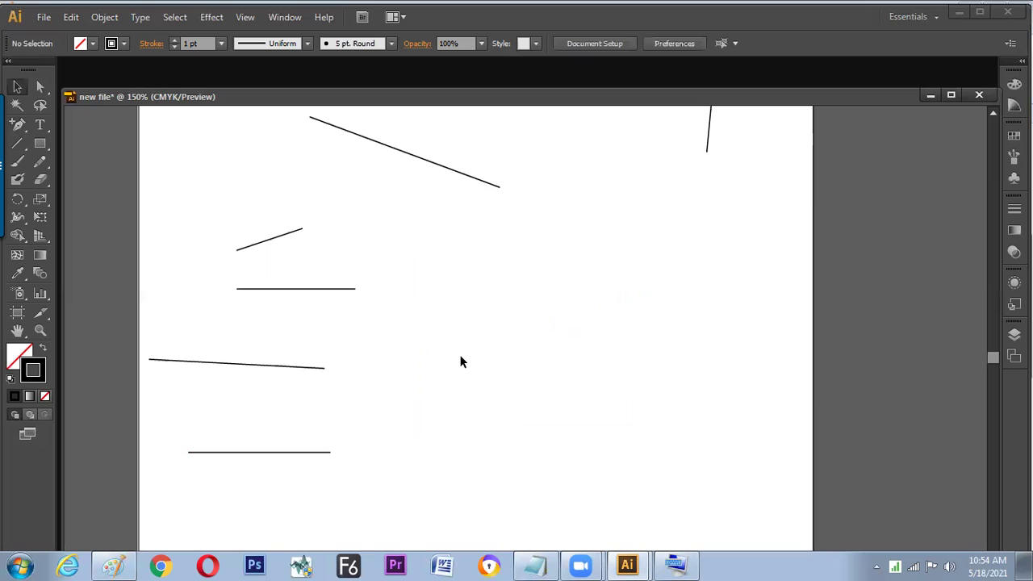
key(backslash)
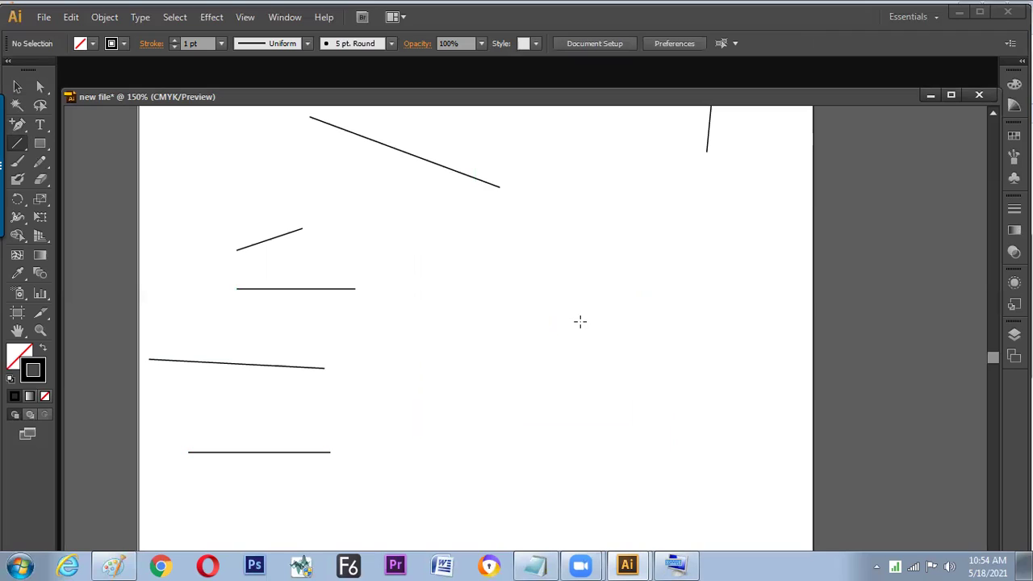
mouse_move(574, 343)
mouse_down()
mouse_move(674, 282)
mouse_move(661, 276)
mouse_move(664, 291)
mouse_move(648, 263)
mouse_move(654, 288)
mouse_move(648, 264)
mouse_move(656, 284)
mouse_move(597, 241)
mouse_move(564, 240)
mouse_move(485, 270)
mouse_move(461, 333)
mouse_up()
mouse_move(461, 375)
mouse_down()
mouse_move(509, 418)
mouse_move(603, 411)
mouse_up()
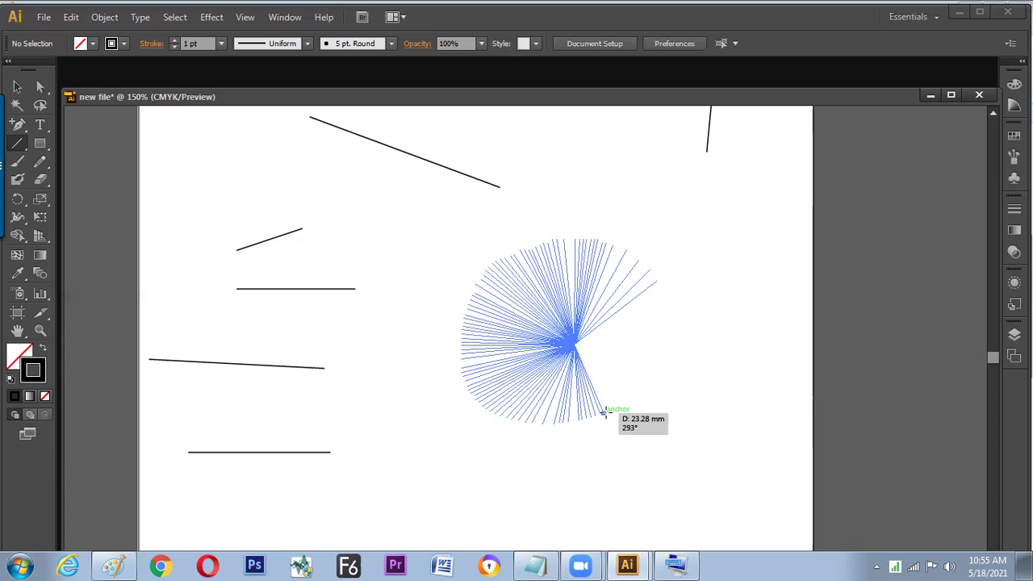
drag(605, 413, 606, 412)
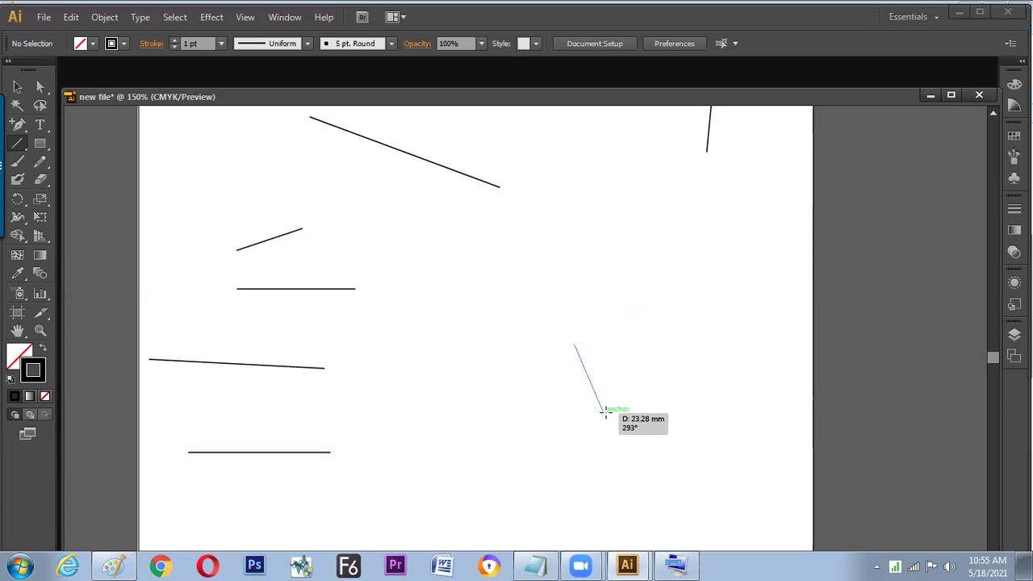
mouse_move(605, 412)
mouse_down()
mouse_move(639, 388)
mouse_move(604, 420)
mouse_move(639, 398)
mouse_move(656, 362)
mouse_move(645, 297)
mouse_move(606, 264)
mouse_move(532, 264)
mouse_move(471, 309)
mouse_move(458, 358)
mouse_move(480, 409)
mouse_move(452, 442)
mouse_up()
key(grave)
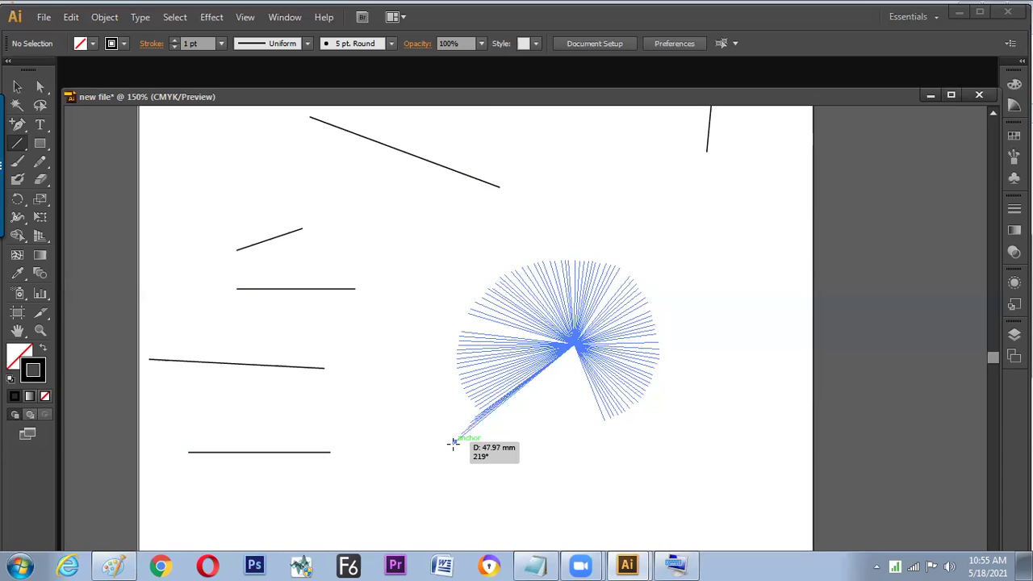
drag(453, 442, 453, 443)
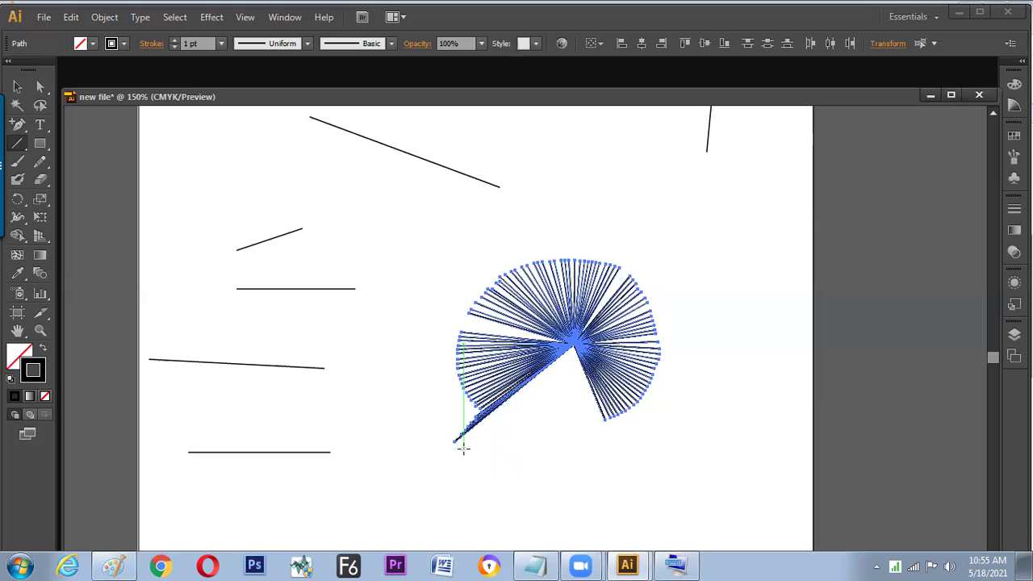
key(v)
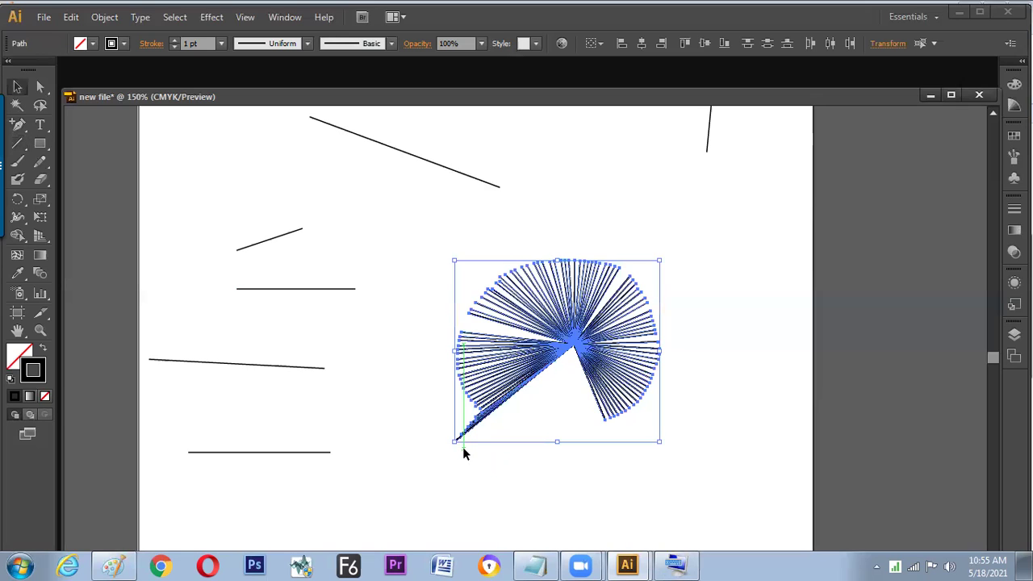
click(426, 335)
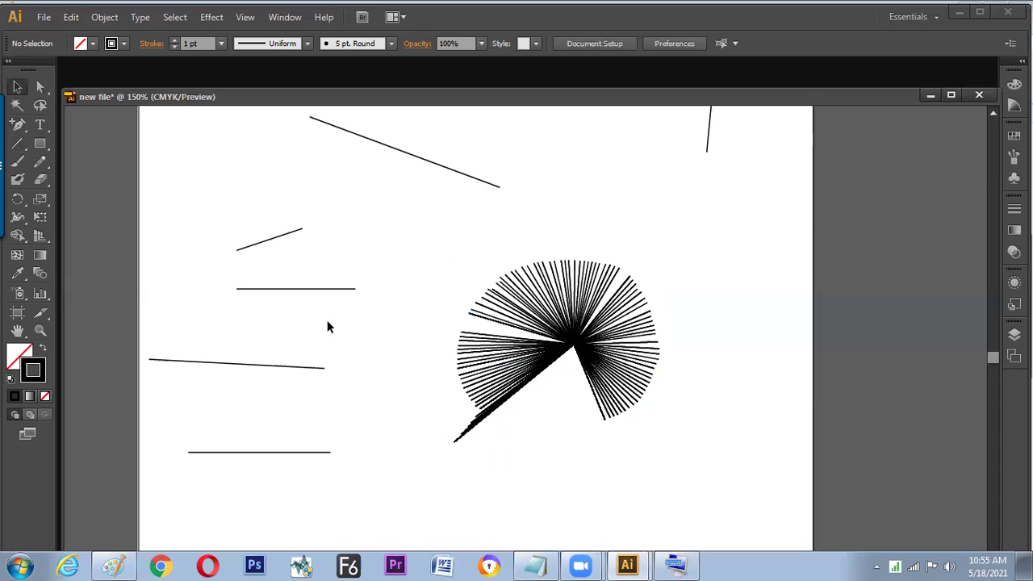
Select all lines of the radial burst and move them slightly down and to the left on the artboard.
drag(281, 274, 329, 327)
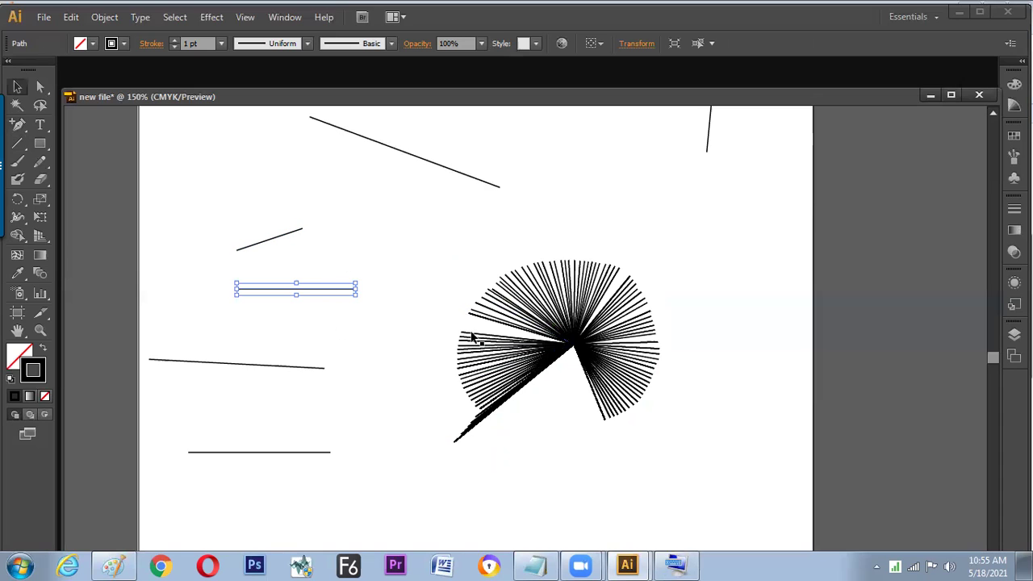
drag(441, 252, 604, 403)
drag(584, 332, 547, 354)
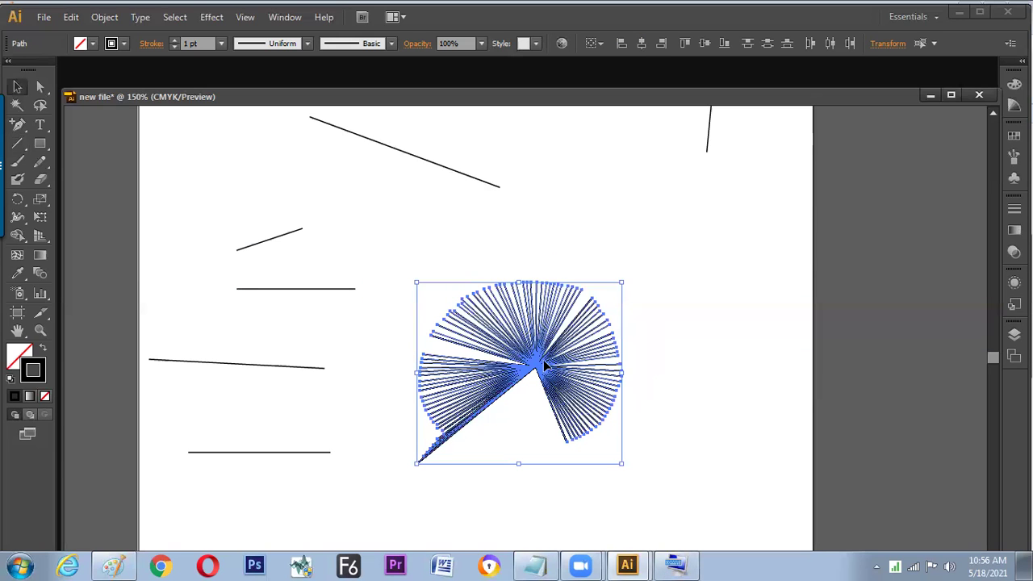
Try a single slanted line segment in the blank area above and right of the burst, and undo it.
click(17, 143)
drag(636, 202, 708, 265)
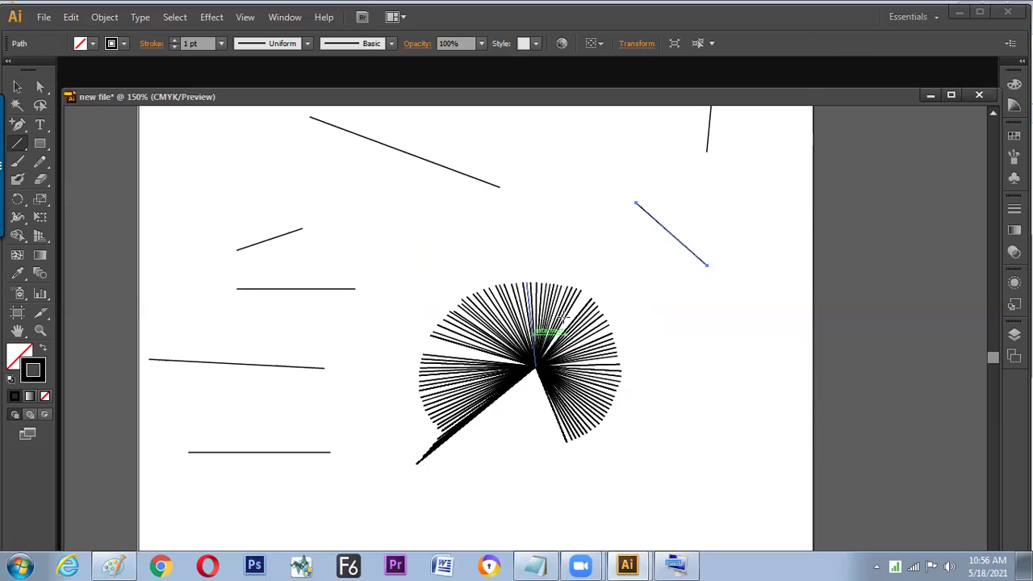
key(ctrl+z)
key(v)
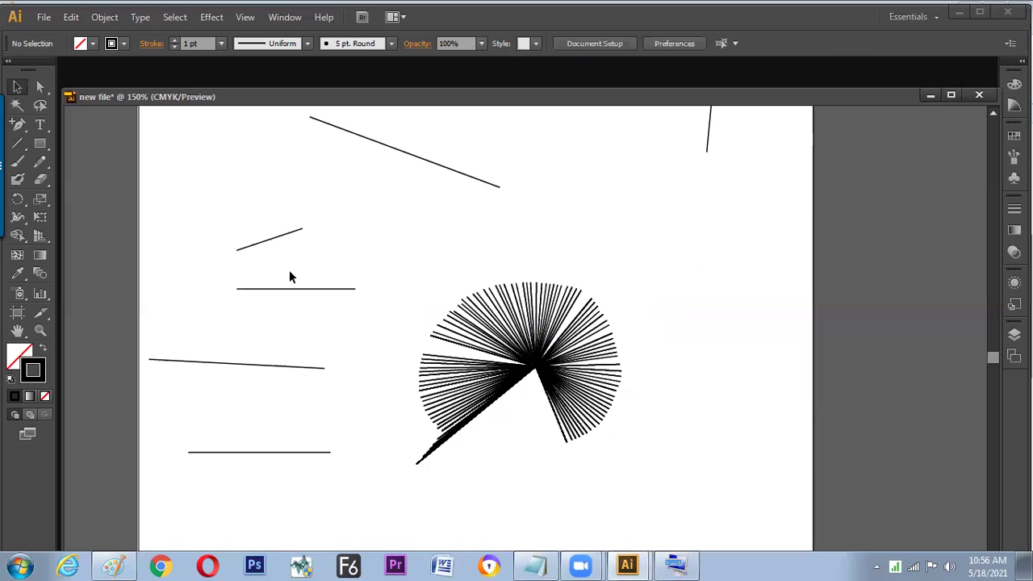
Add the text label "shift" beside the upper horizontal line and the label "alt" at the right end of the sloped line below it.
click(39, 125)
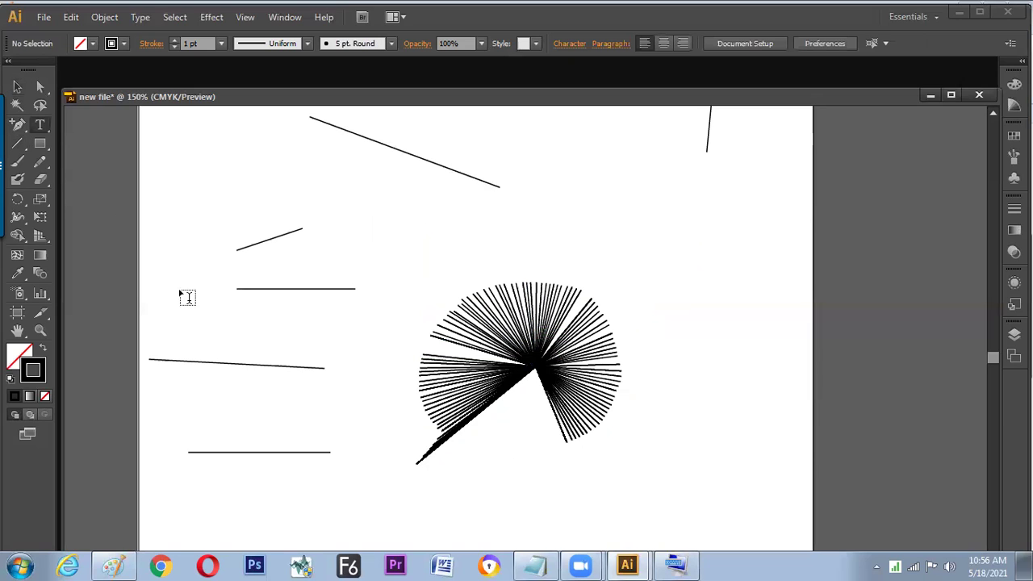
click(185, 296)
text(shift)
click(24, 87)
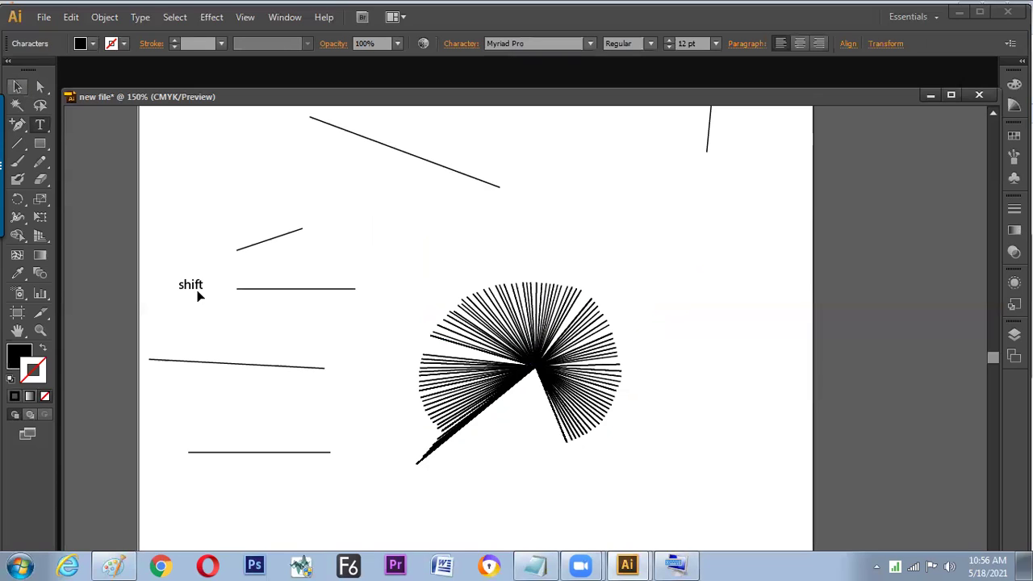
click(194, 290)
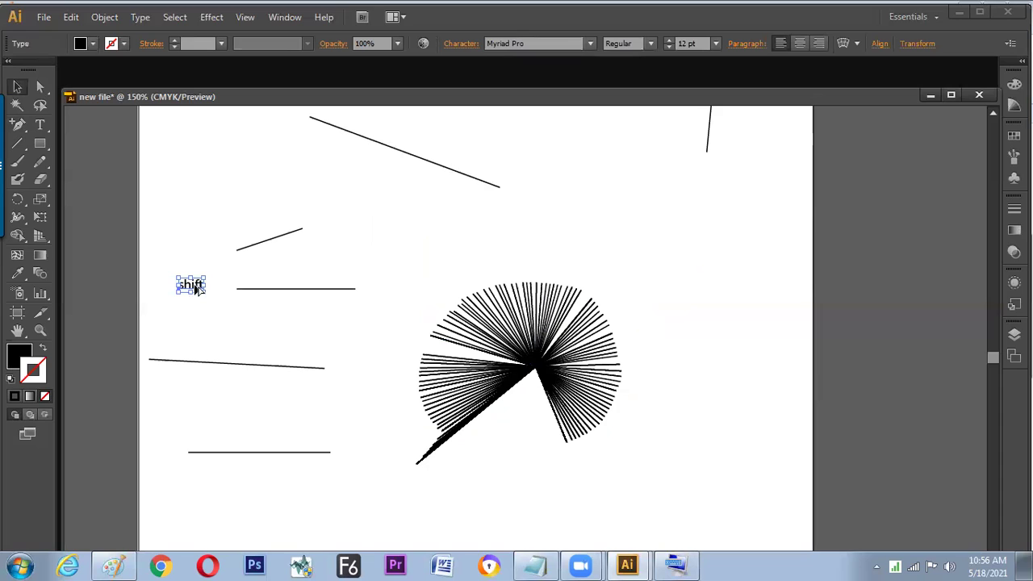
drag(358, 372, 322, 368)
double_click(353, 373)
text(alt)
key(Escape)
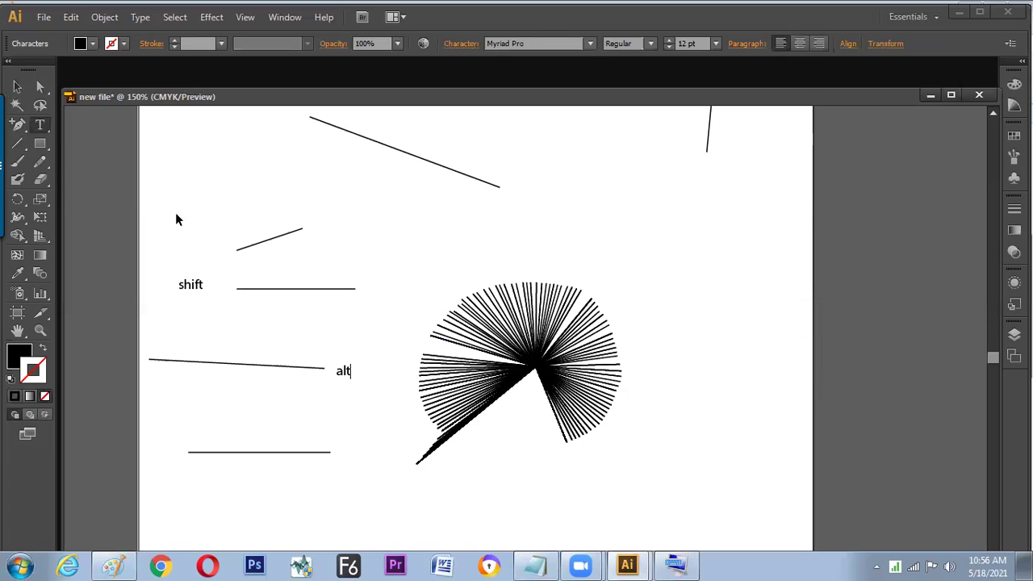
Move the "shift" label below the lowest horizontal line and place a copy of the "alt" label beside it.
drag(194, 294, 291, 464)
drag(345, 375, 273, 479)
click(325, 484)
click(440, 413)
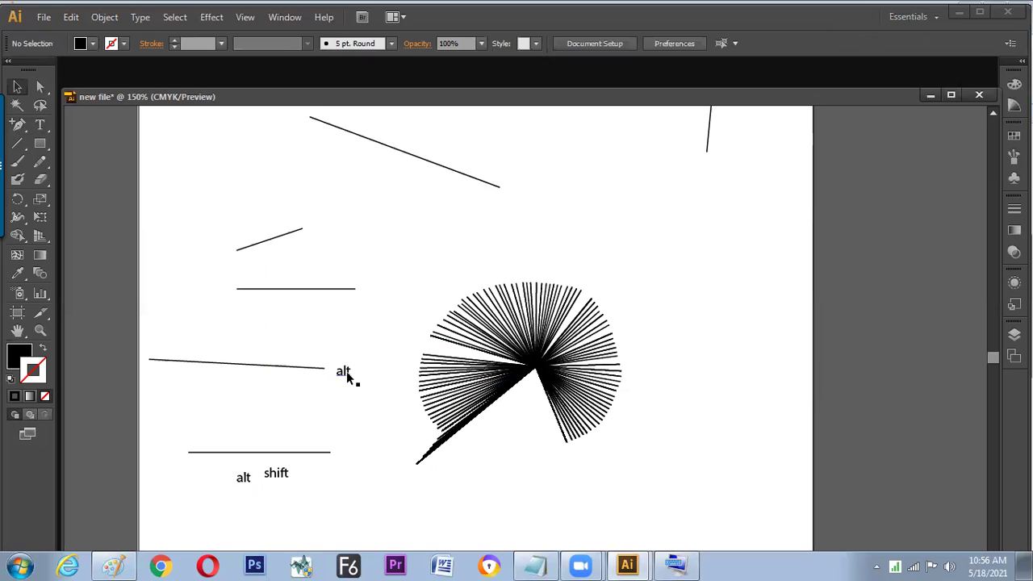
Copy the "alt" label to the space above the radial burst and change the copy's text to "`".
drag(346, 372, 519, 256)
double_click(520, 255)
double_click(519, 255)
text(1)
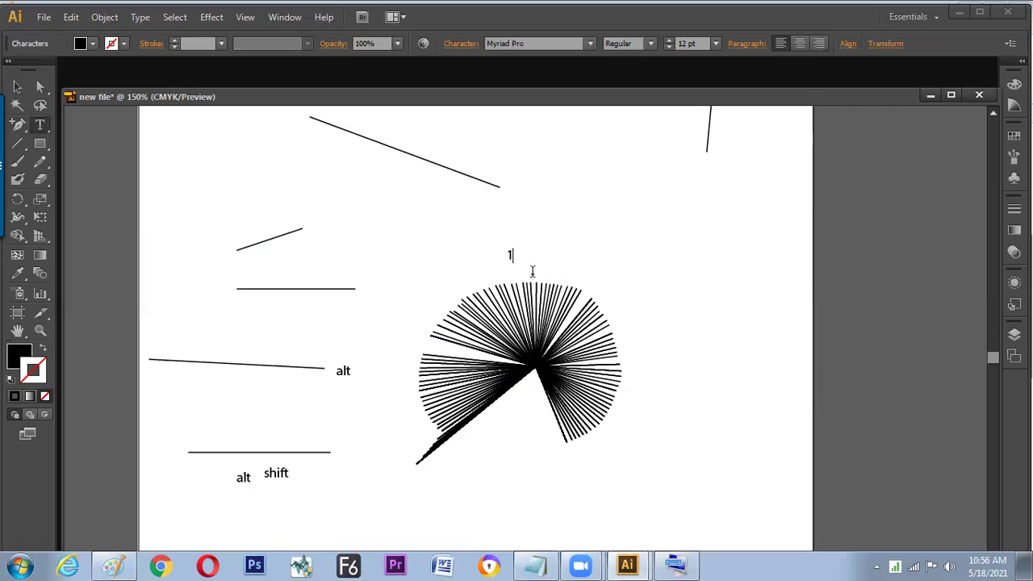
key(BackSpace)
text(`)
click(17, 87)
click(517, 269)
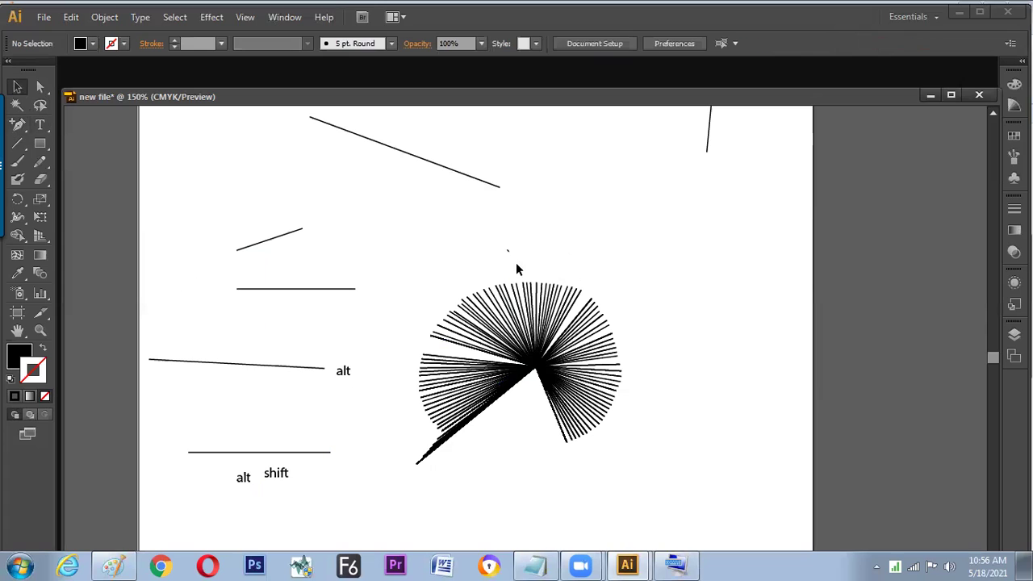
Enlarge the "`" label so it sits just above the radial burst.
click(509, 257)
mouse_move(517, 267)
mouse_down()
mouse_move(575, 289)
mouse_move(518, 268)
mouse_up()
click(548, 256)
click(606, 264)
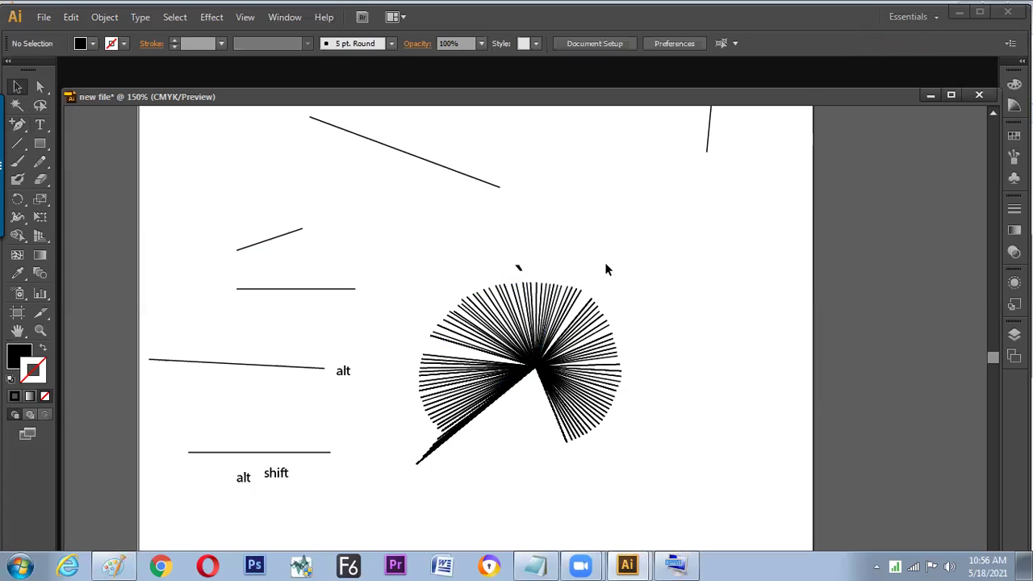
click(520, 269)
click(343, 371)
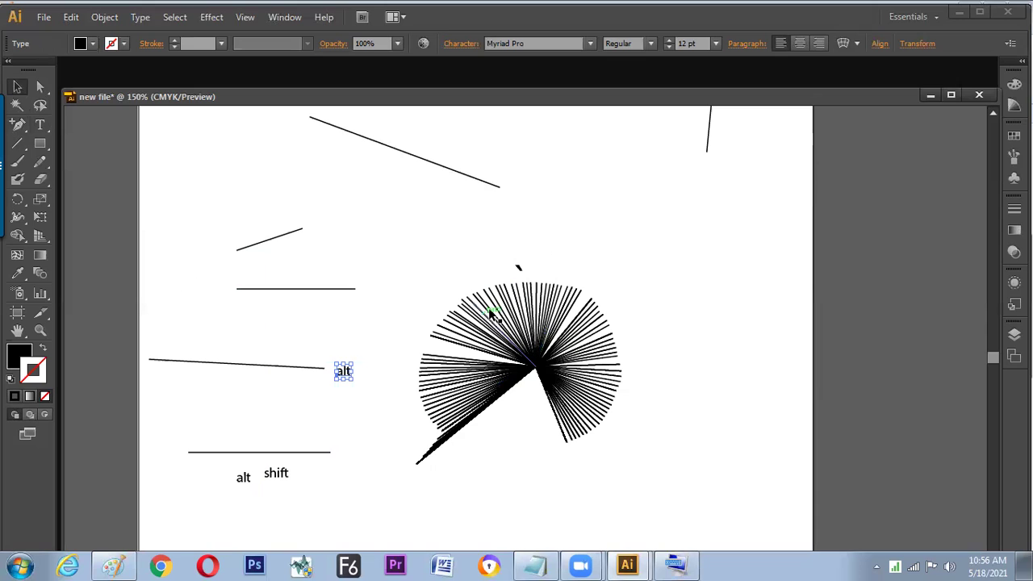
Draw a burst of repeated line segments extending both ways from one centre point in the blank area right of the first burst.
click(20, 147)
key(space)
mouse_move(670, 284)
mouse_down()
mouse_move(595, 221)
mouse_move(505, 192)
mouse_move(551, 312)
mouse_move(611, 307)
mouse_move(613, 328)
mouse_move(636, 280)
mouse_move(624, 318)
mouse_move(629, 288)
mouse_move(618, 265)
mouse_move(561, 215)
mouse_move(556, 187)
mouse_up()
key(alt)
key(asciitilde)
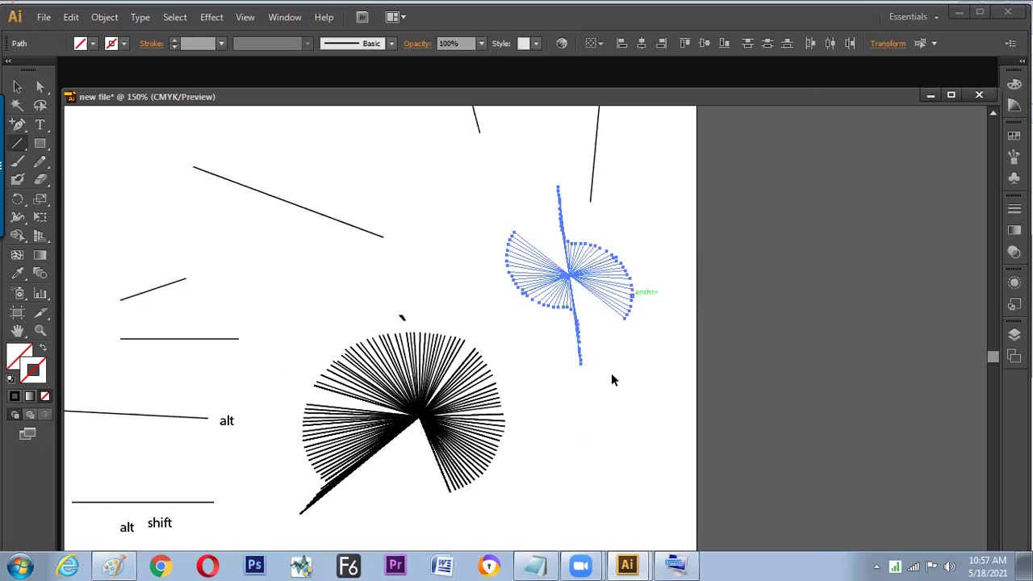
Undo the trial deletion of the centred burst and give its lines a white fill and a 1 pt black stroke.
key(v)
key(Delete)
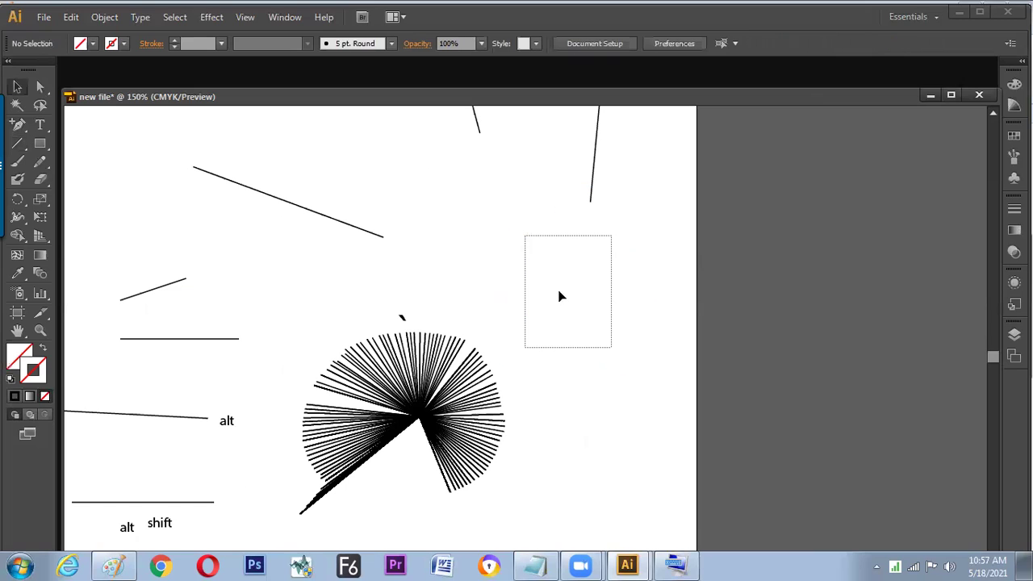
key(ctrl+z)
click(612, 398)
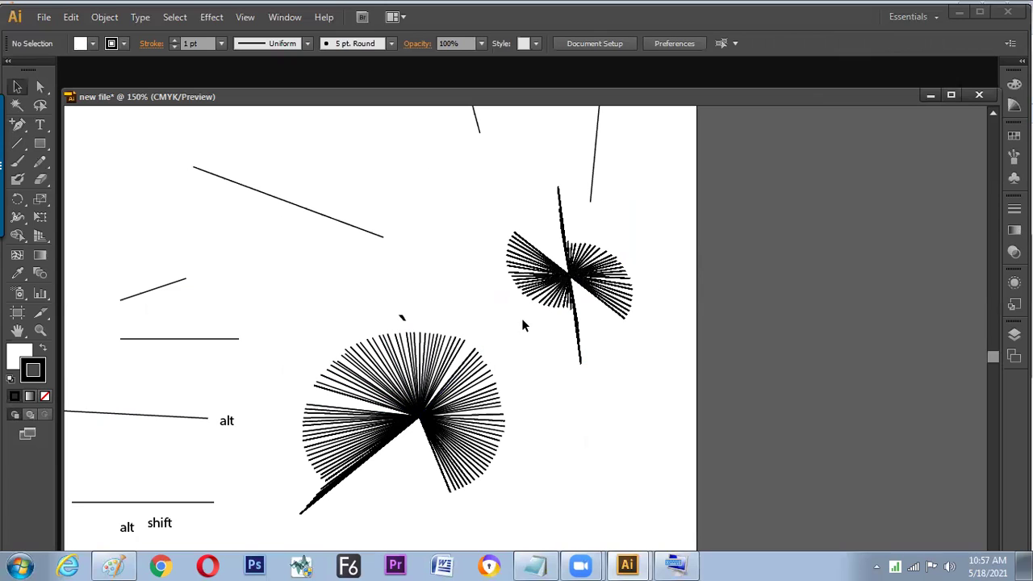
click(623, 258)
key(space)
mouse_move(413, 381)
mouse_down()
mouse_move(496, 330)
mouse_move(420, 366)
mouse_up()
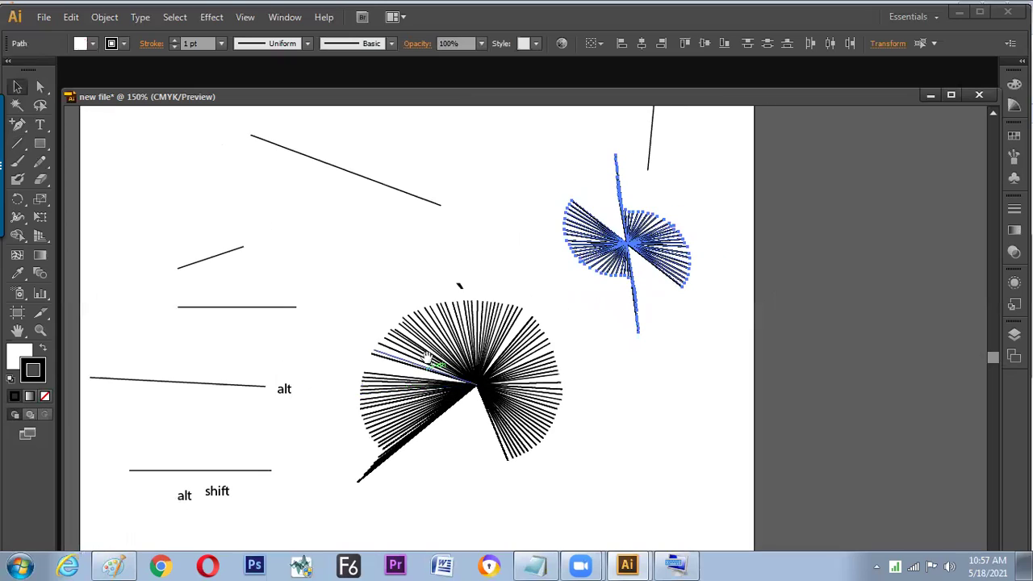
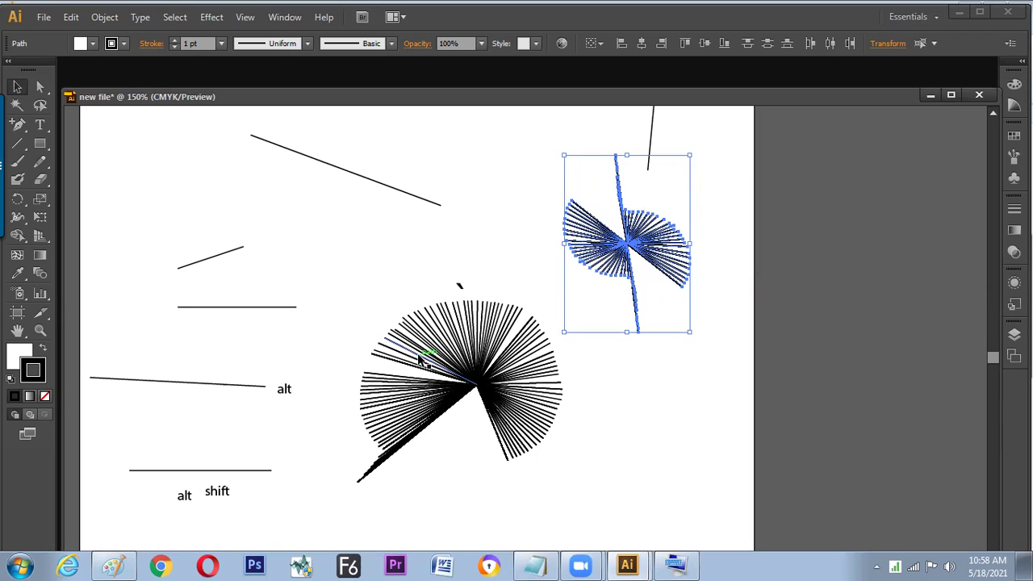
Start setting up a new document with the Print profile, units in inches and a width of 5 in.
click(175, 425)
key(ctrl+n)
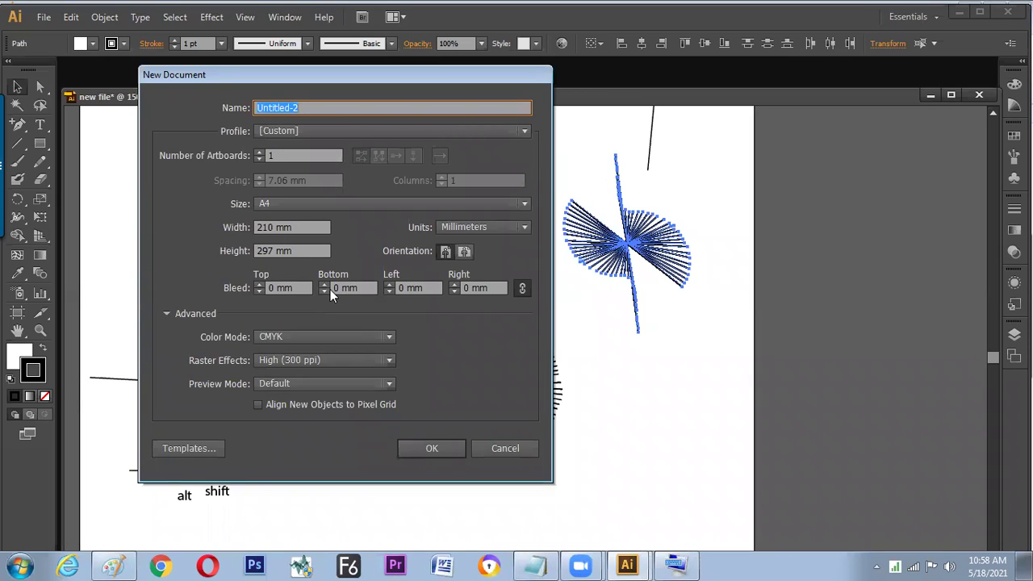
click(341, 130)
click(311, 168)
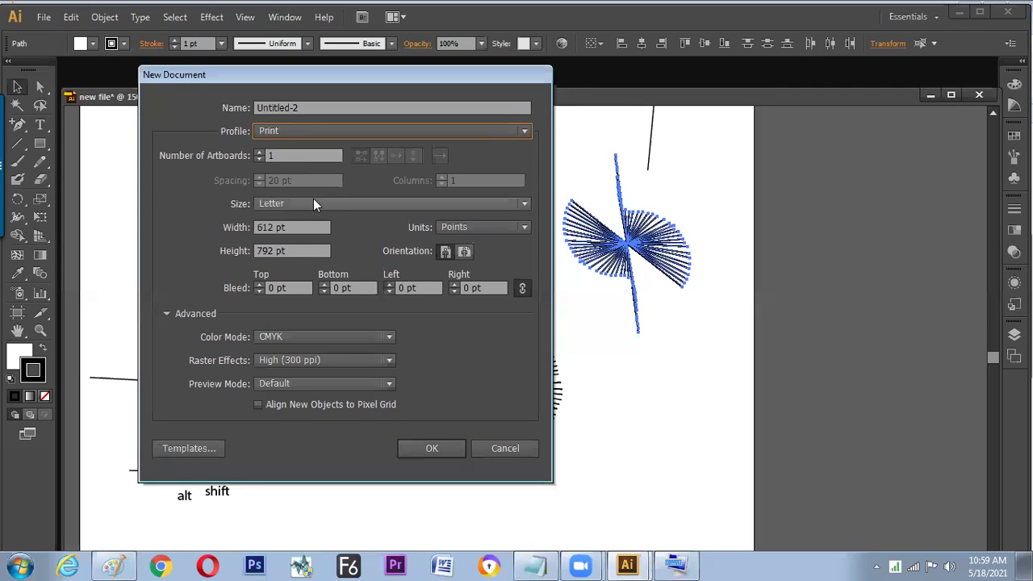
click(462, 227)
click(459, 272)
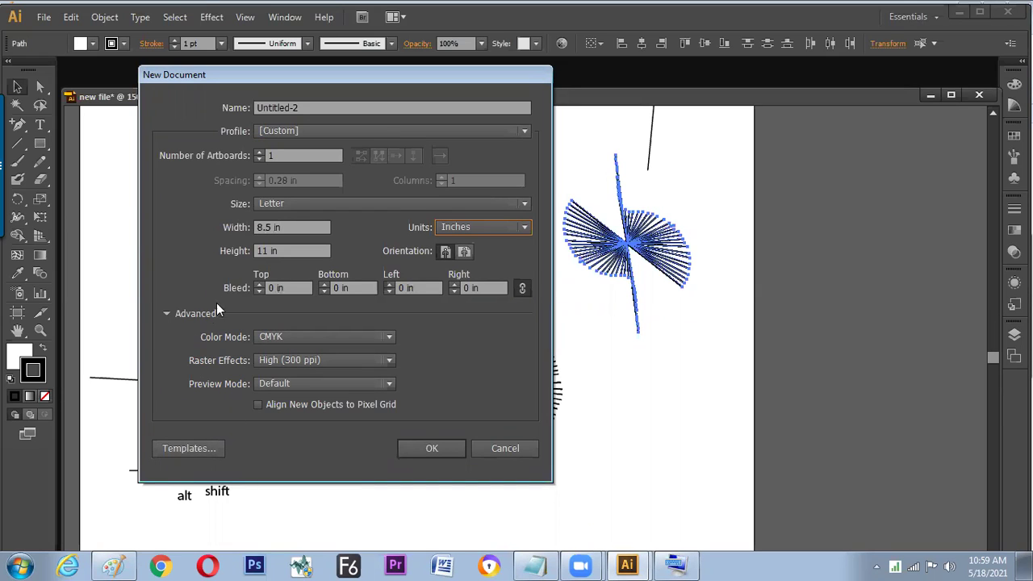
click(299, 226)
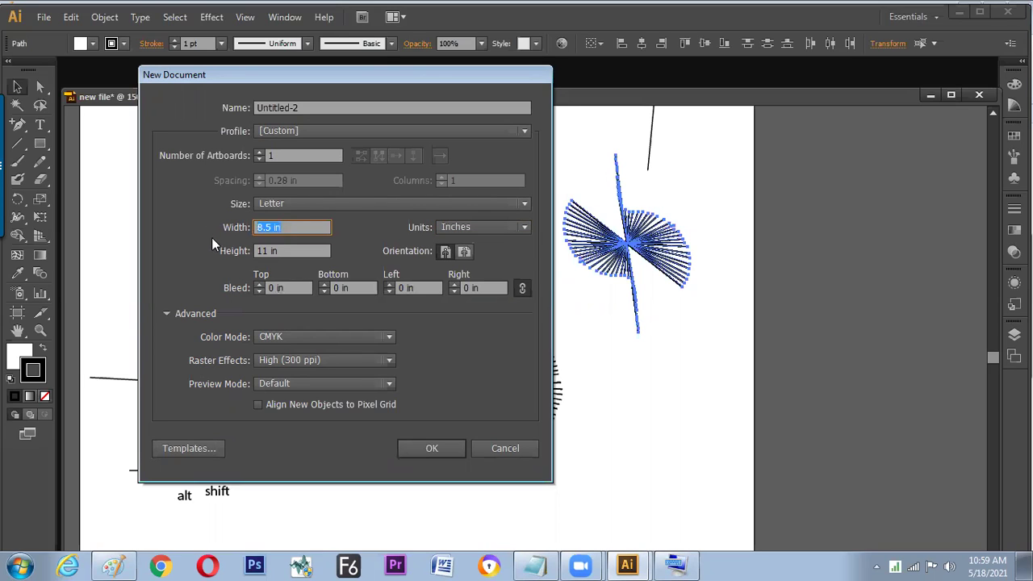
text(5)
Look through the template folders and the profile choices for the new document, and cancel its creation.
click(187, 450)
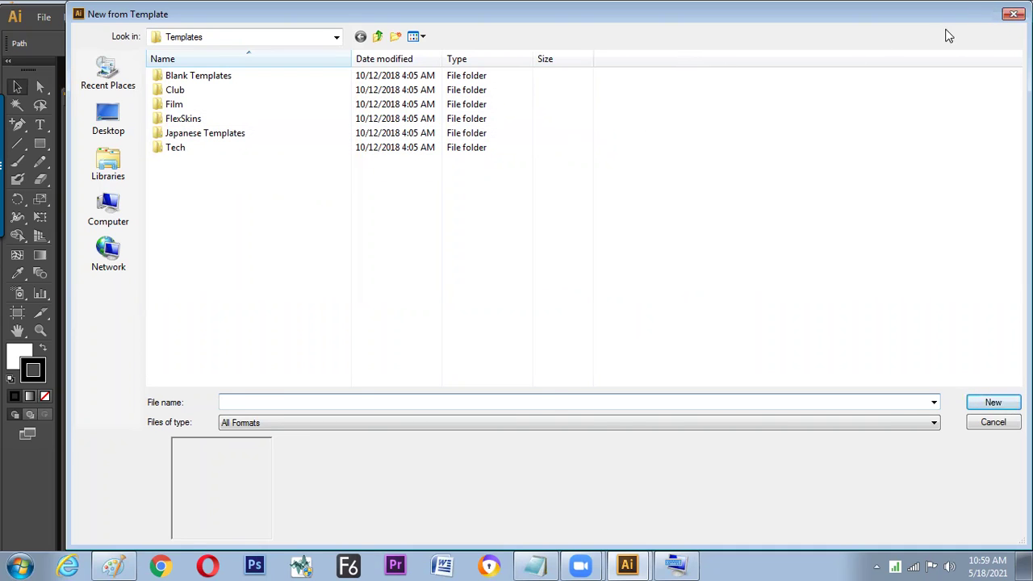
click(1014, 13)
click(401, 133)
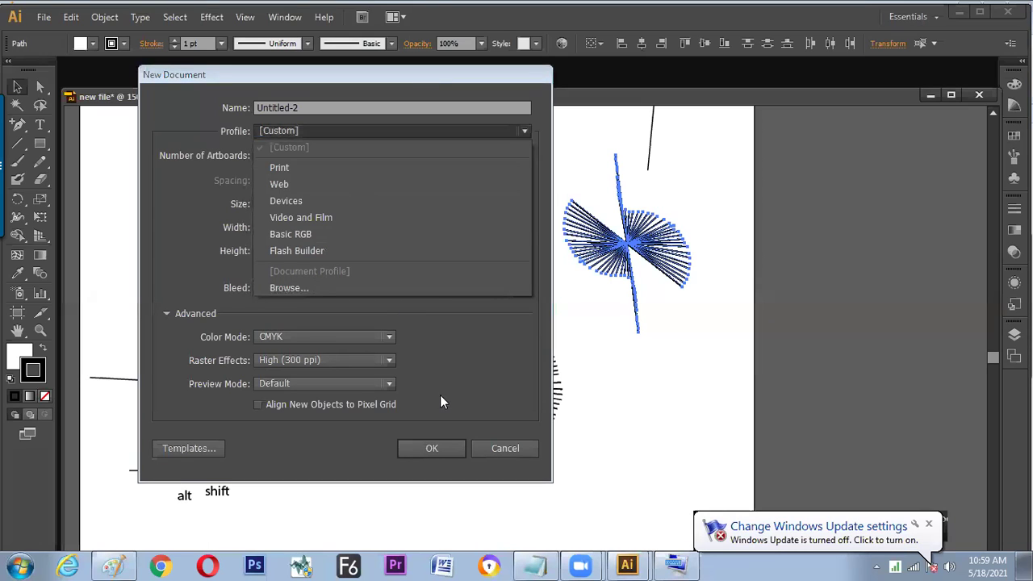
click(471, 410)
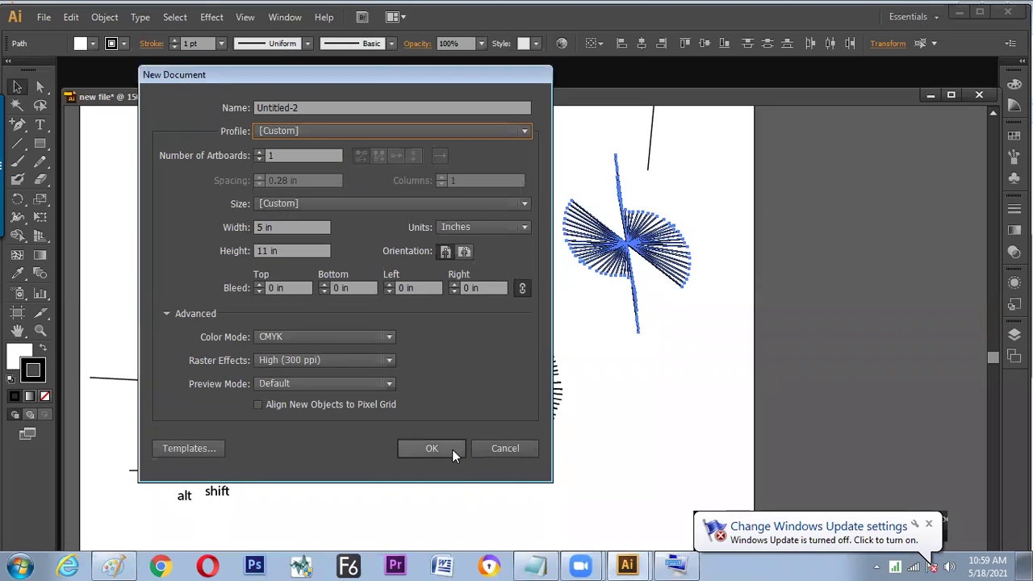
click(505, 449)
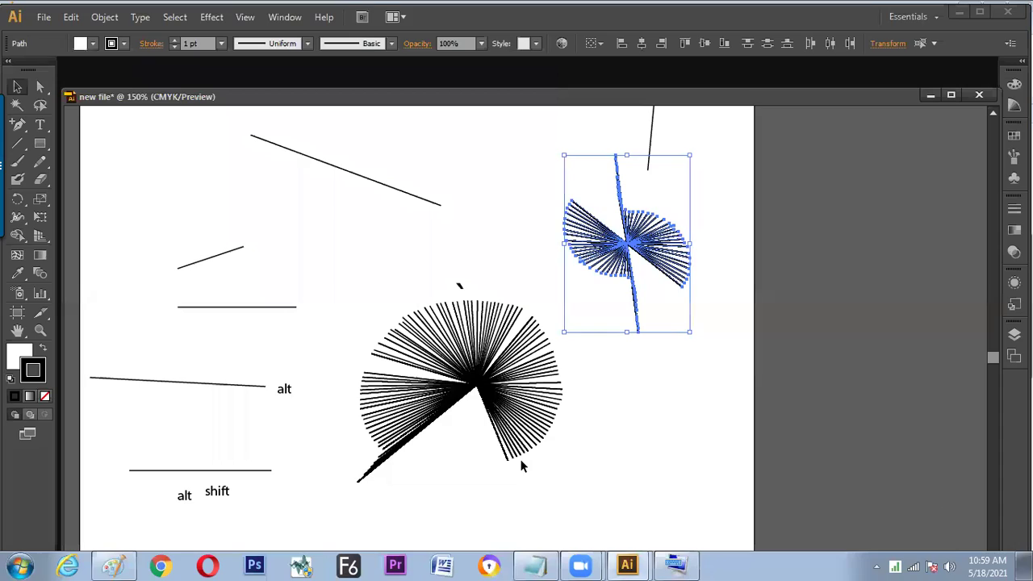